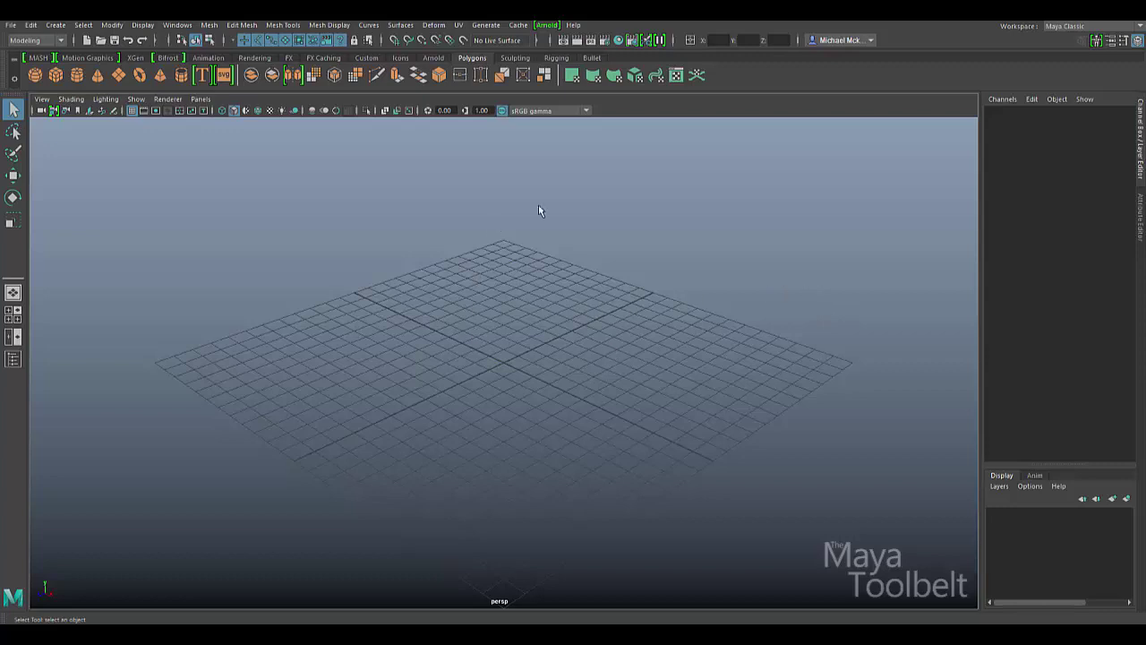
pyautogui.click(370, 25)
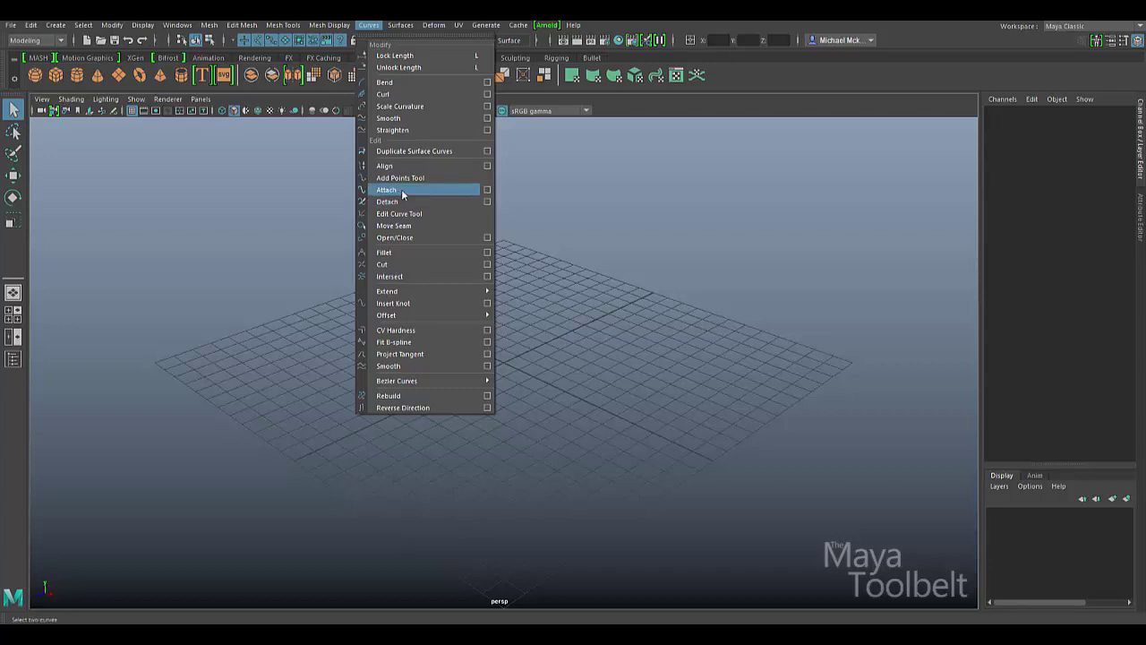
pyautogui.click(578, 344)
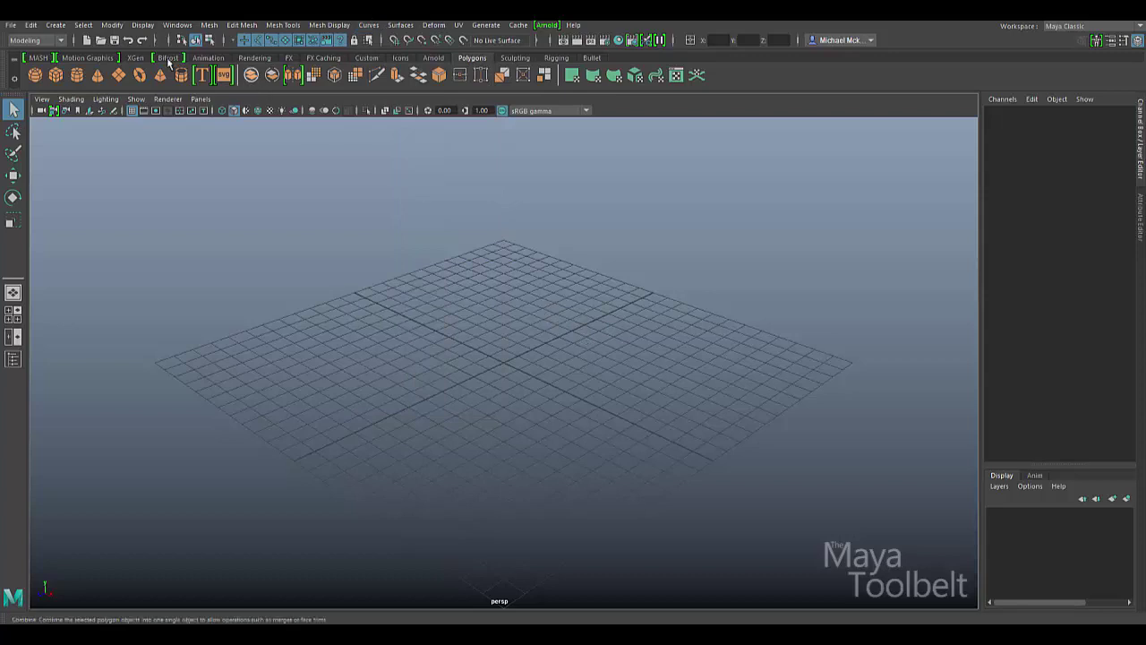
# Draw a nine-point S-shaped CV curve across the width of the grid and finish it
pyautogui.click(55, 25)
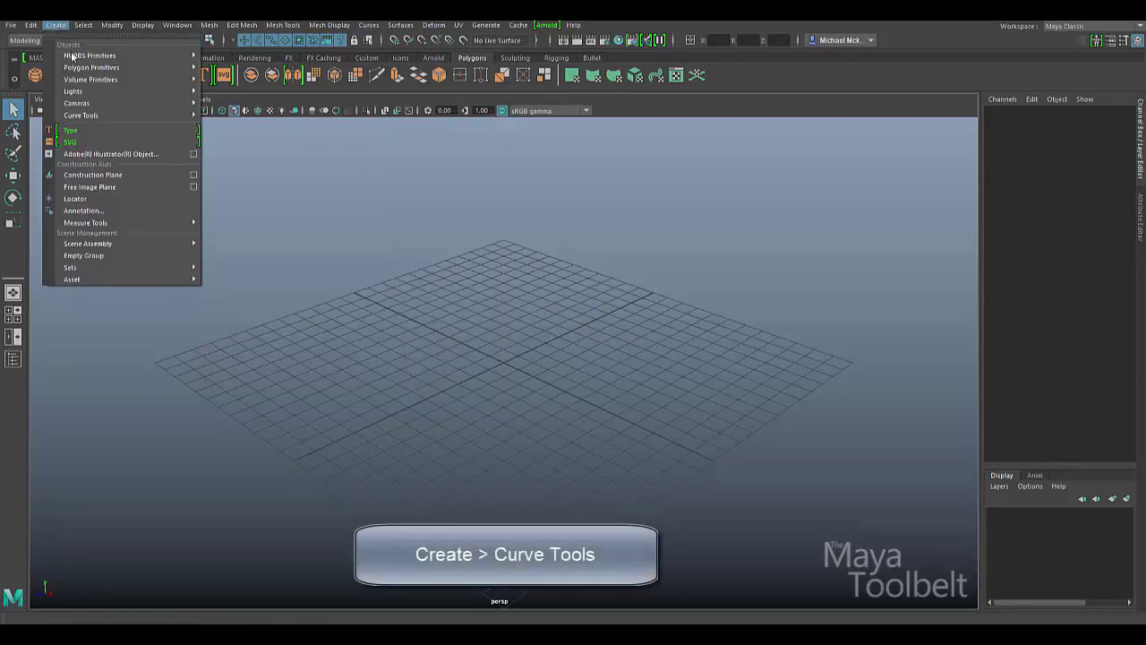
pyautogui.moveTo(169, 112)
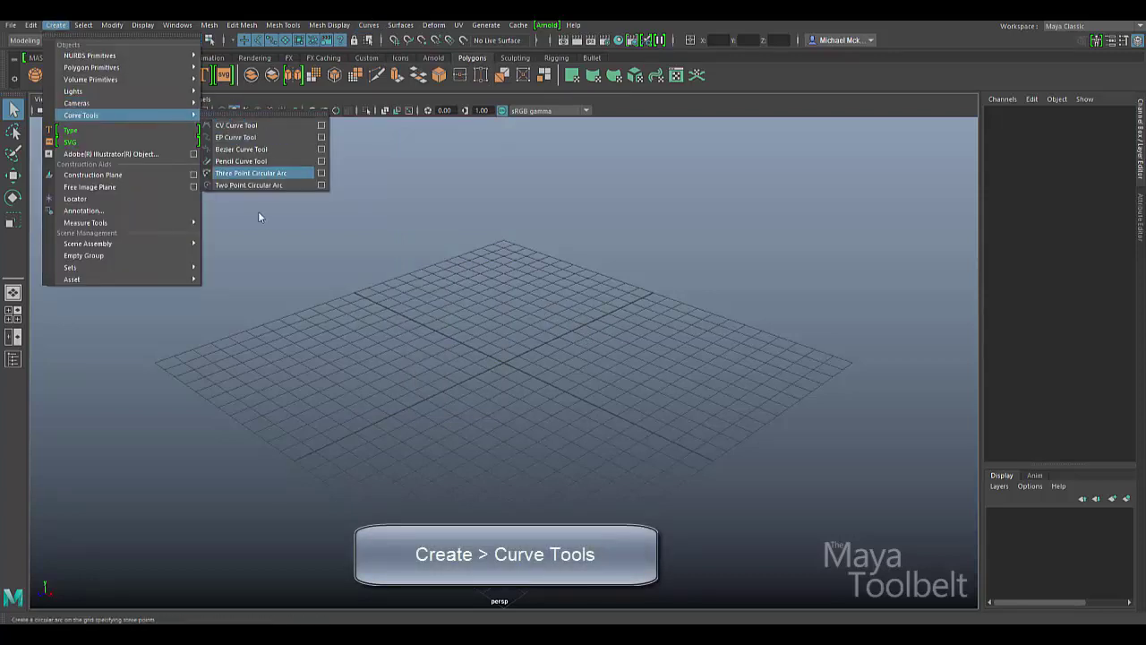
pyautogui.click(239, 127)
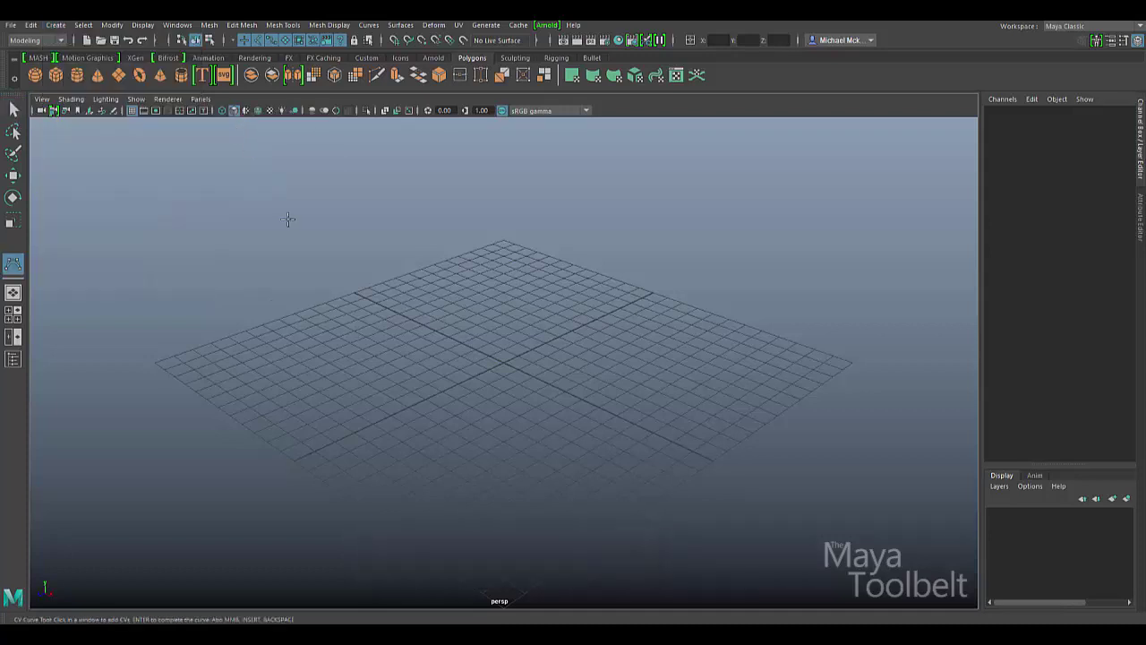
pyautogui.click(221, 367)
pyautogui.click(273, 336)
pyautogui.click(356, 314)
pyautogui.click(424, 315)
pyautogui.click(496, 367)
pyautogui.click(559, 400)
pyautogui.click(649, 406)
pyautogui.click(721, 390)
pyautogui.click(793, 362)
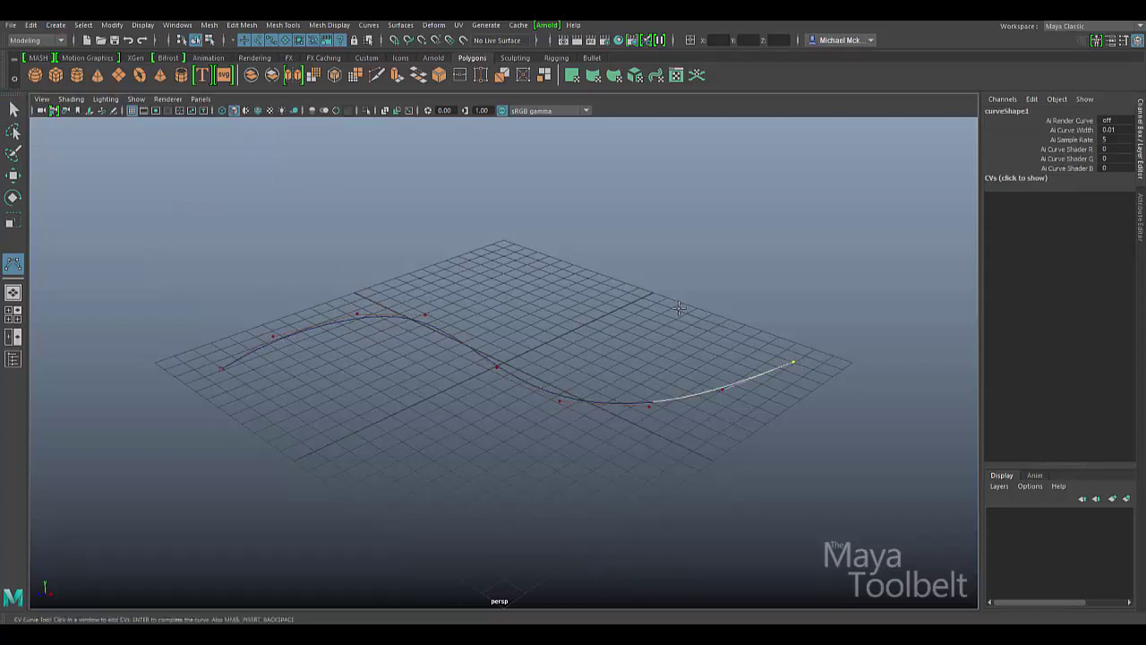
pyautogui.press('Return')
# Duplicate the curve and move the copy along the ground plane to about X 19.17, Z -26.49
pyautogui.keyDown('alt'); pyautogui.moveTo(734, 349); pyautogui.dragTo(740, 402); pyautogui.keyUp('alt')
pyautogui.keyDown('alt'); pyautogui.moveTo(740, 402); pyautogui.dragTo(618, 379, button='right'); pyautogui.keyUp('alt')
pyautogui.press('w')
pyautogui.keyDown('alt'); pyautogui.moveTo(534, 378); pyautogui.dragTo(594, 387); pyautogui.keyUp('alt')
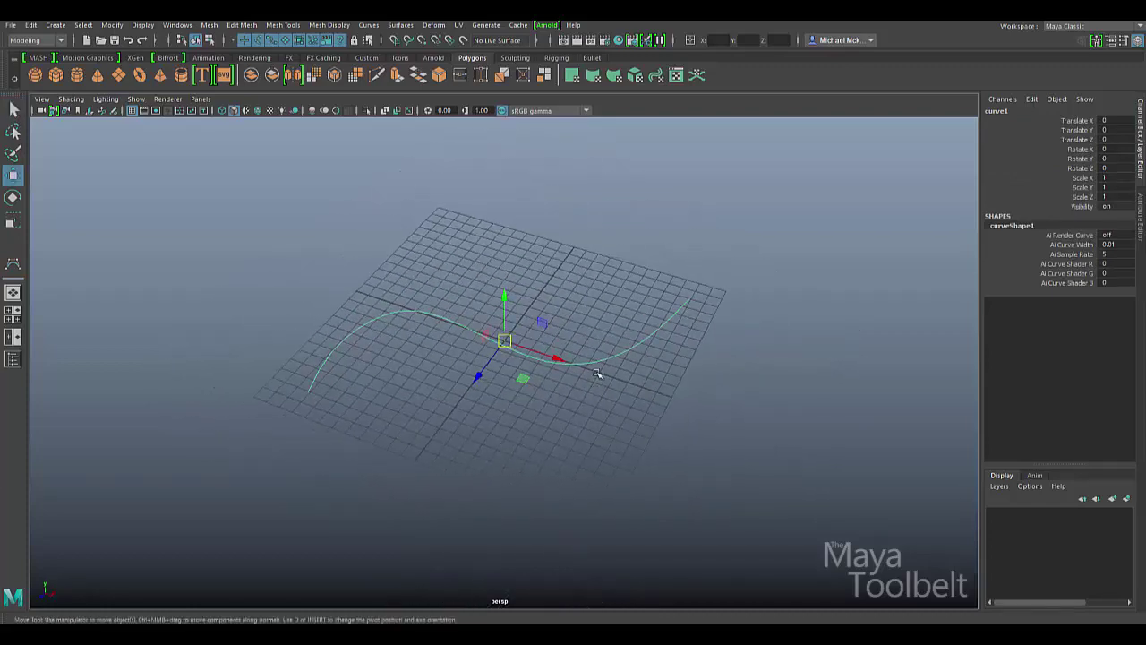
pyautogui.moveTo(524, 377); pyautogui.dragTo(900, 246)
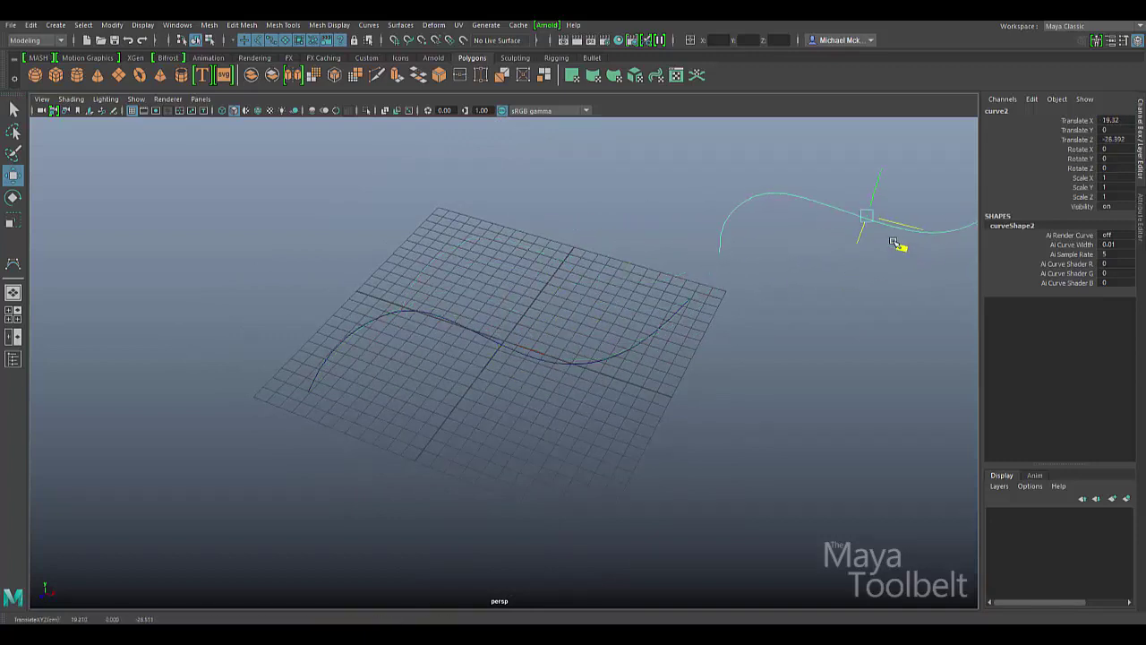
# Hide the viewport grid and select both curves
pyautogui.click(132, 113)
pyautogui.keyDown('alt'); pyautogui.moveTo(573, 332); pyautogui.dragTo(647, 496); pyautogui.keyUp('alt')
pyautogui.click(592, 434)
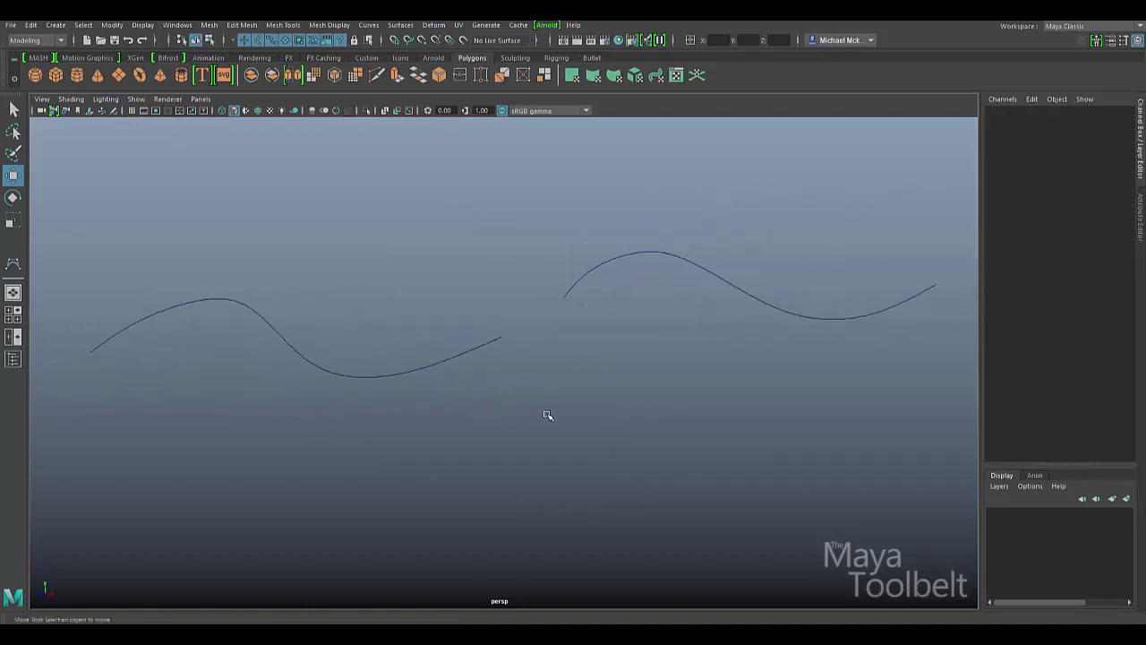
pyautogui.hotkey('ctrl', 'z')
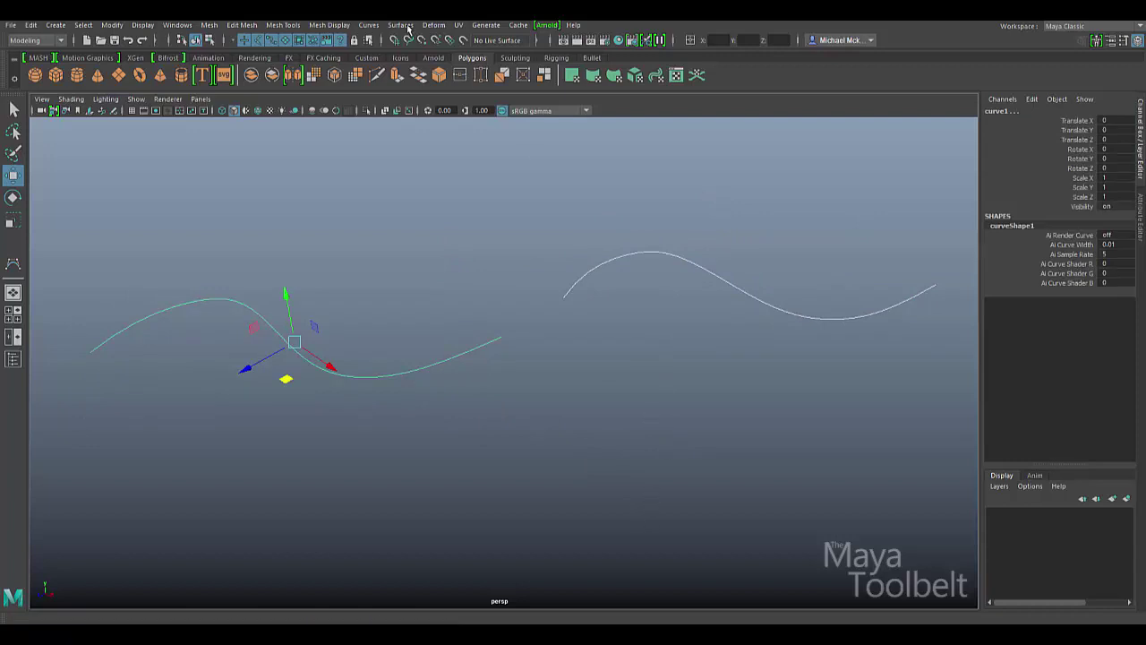
# Open the Attach Curves options, reset them to defaults and move the window clear of the curves
pyautogui.click(368, 25)
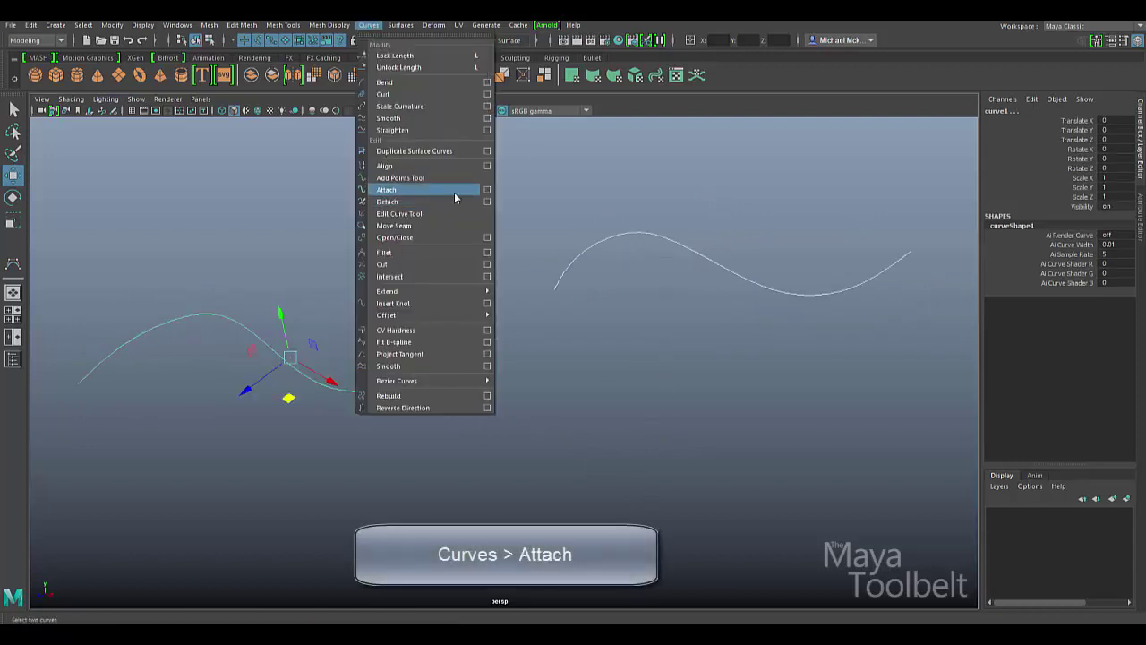
pyautogui.click(487, 190)
pyautogui.click(398, 237)
pyautogui.click(415, 263)
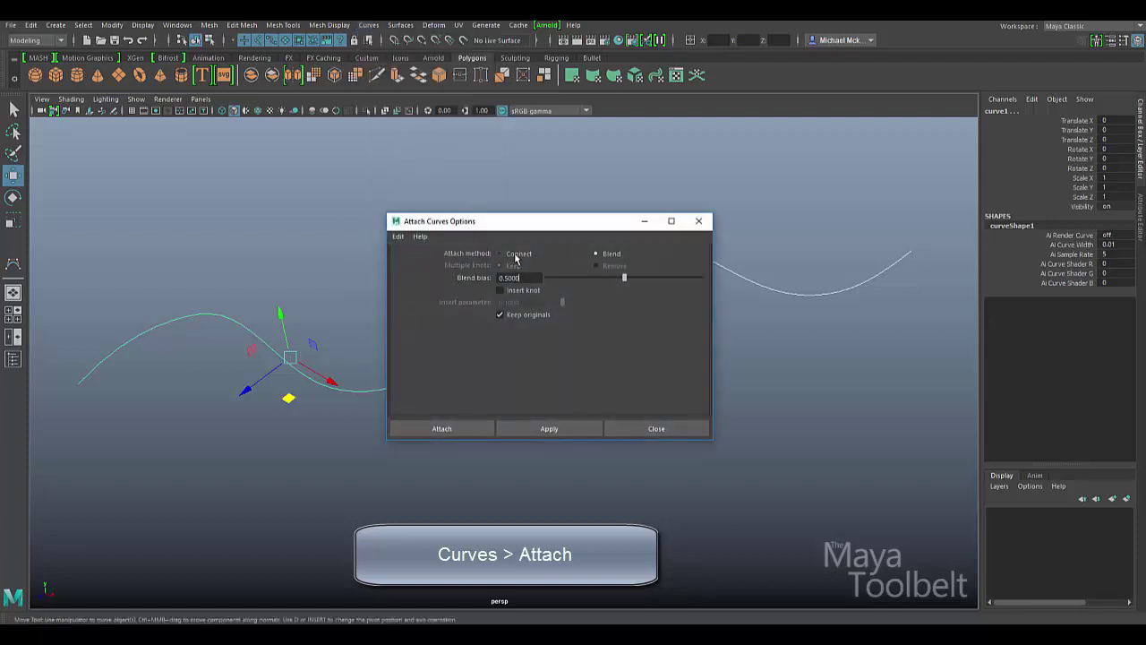
pyautogui.moveTo(524, 228); pyautogui.dragTo(298, 70)
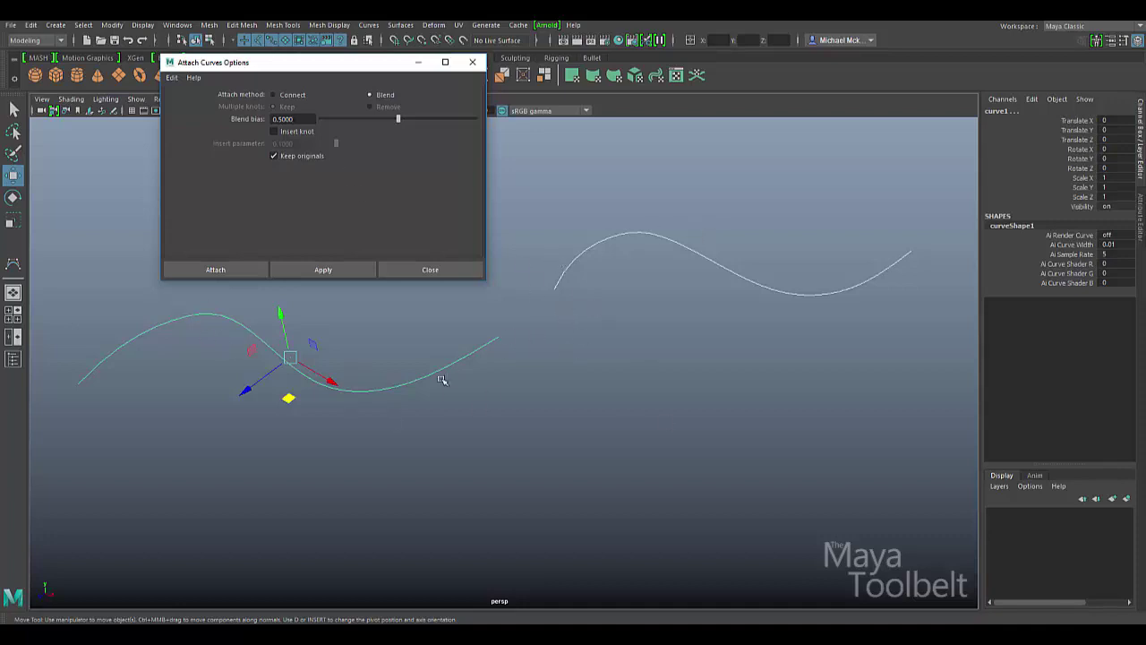
# Attach the duplicated curve to the original curve using the Blend method with a 0.5 blend bias and originals kept
pyautogui.click(617, 235)
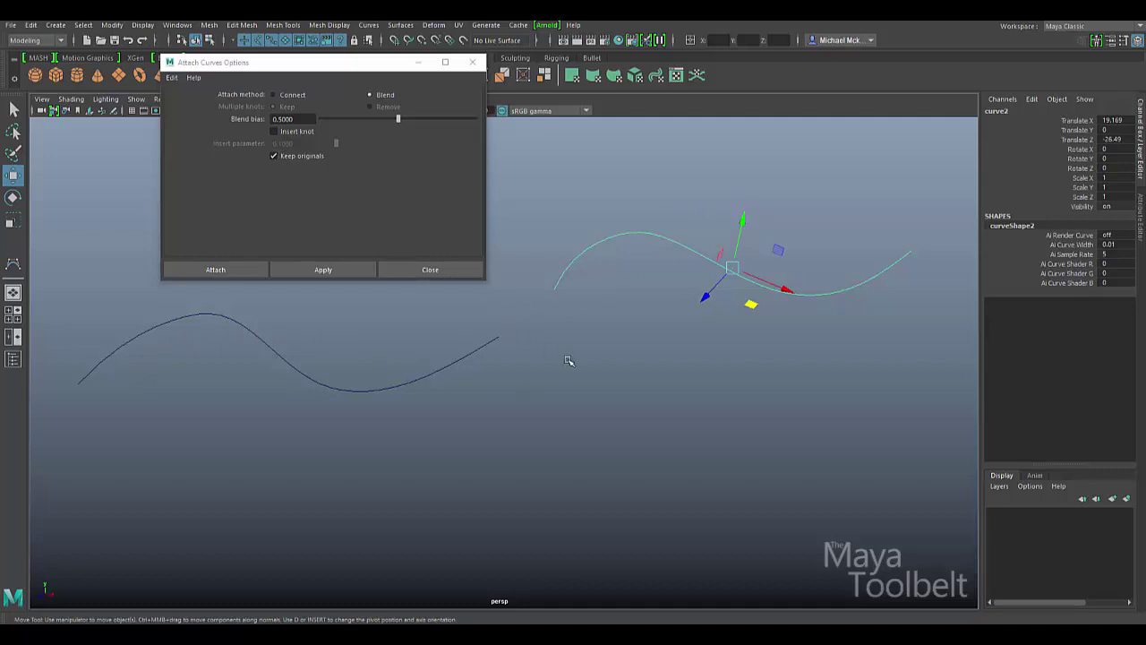
pyautogui.keyDown('shift'); pyautogui.click(495, 339); pyautogui.keyUp('shift')
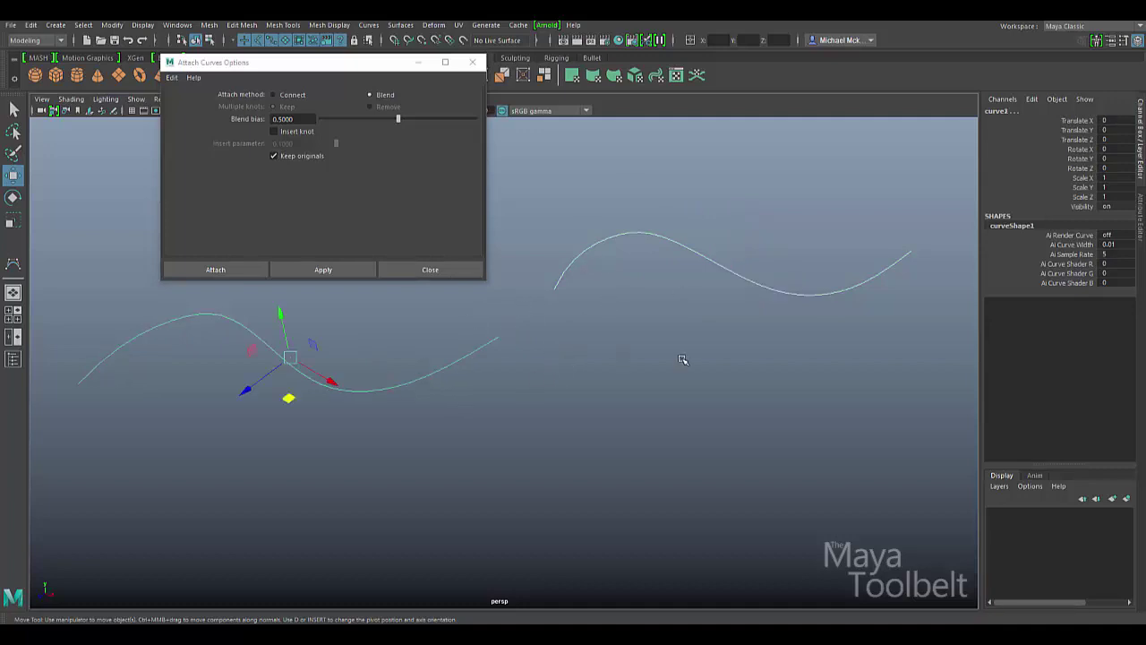
pyautogui.click(223, 268)
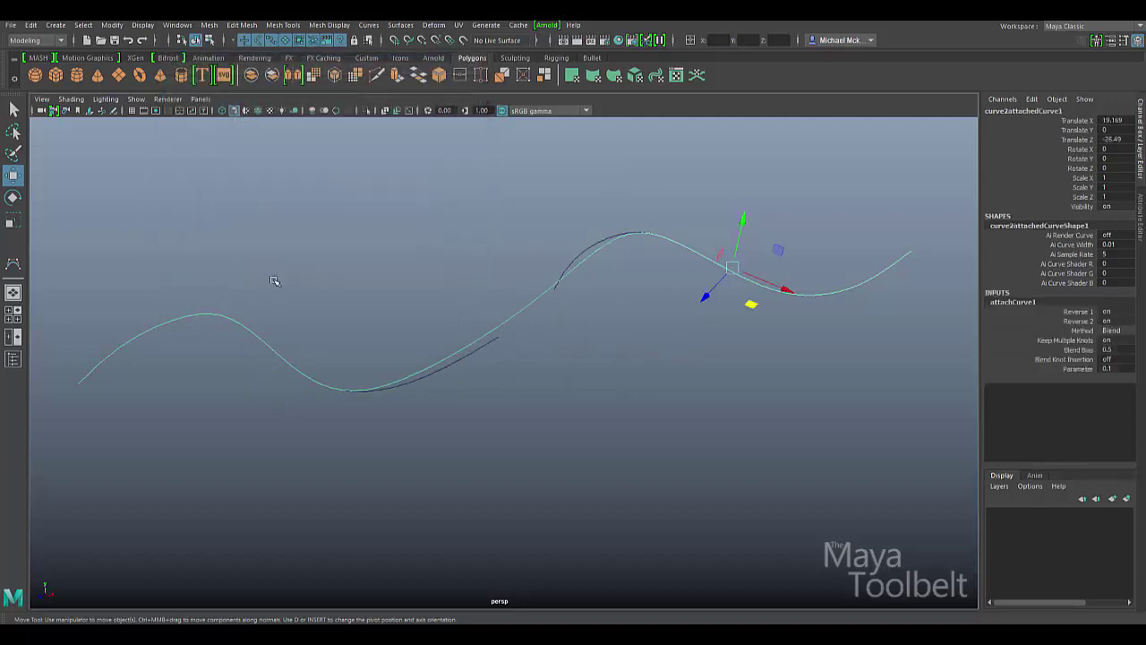
# Examine from several angles how the blended curve deviates from the two original curves around the gap
pyautogui.keyDown('alt'); pyautogui.moveTo(611, 394); pyautogui.dragTo(576, 365); pyautogui.keyUp('alt')
pyautogui.click(485, 348)
pyautogui.click(504, 286)
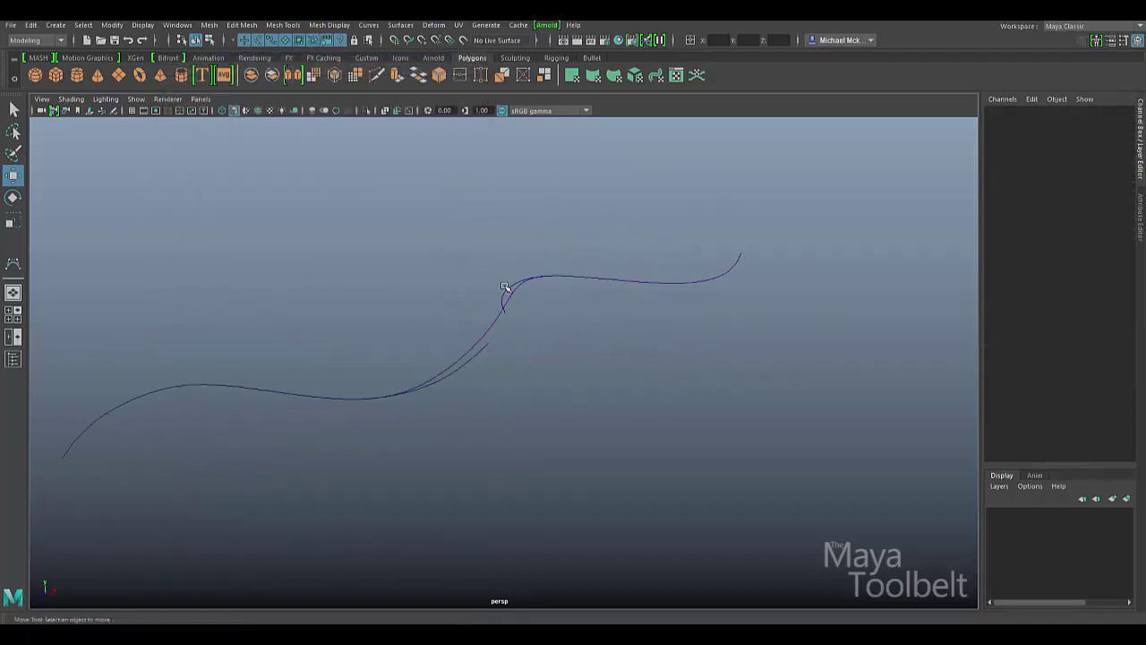
pyautogui.click(507, 290)
pyautogui.keyDown('alt'); pyautogui.moveTo(507, 290); pyautogui.dragTo(494, 345); pyautogui.keyUp('alt')
pyautogui.click(492, 343)
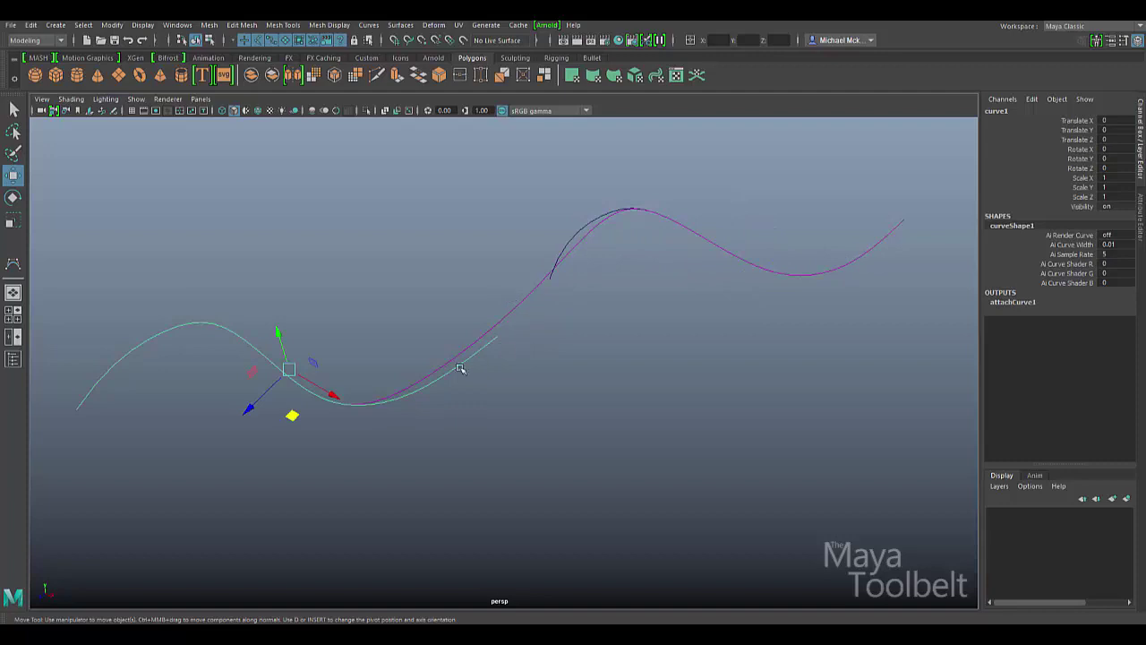
pyautogui.click(526, 315)
pyautogui.keyDown('alt'); pyautogui.moveTo(603, 325); pyautogui.dragTo(466, 376); pyautogui.keyUp('alt')
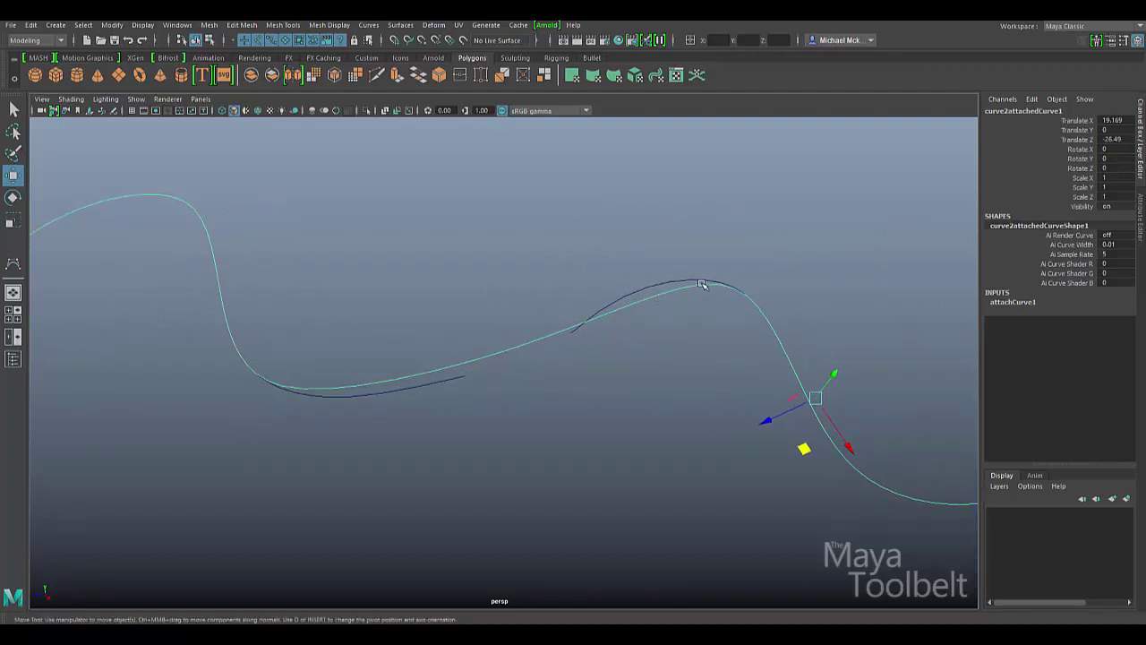
pyautogui.keyDown('alt'); pyautogui.moveTo(524, 386); pyautogui.dragTo(573, 371); pyautogui.keyUp('alt')
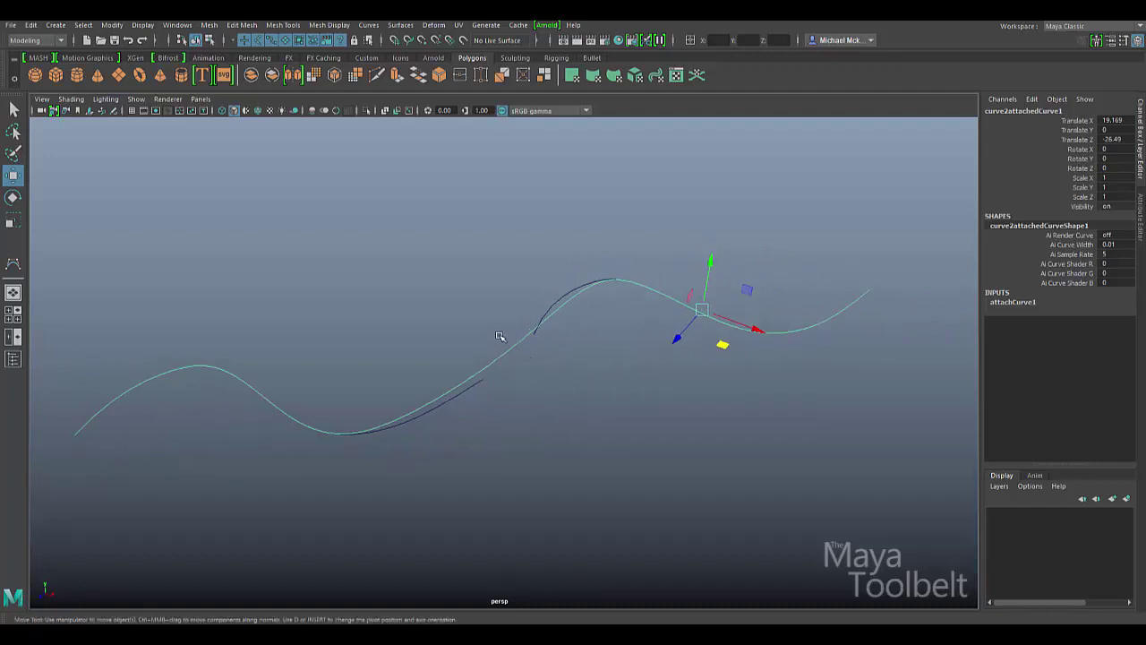
# Delete the blended curve and reopen the Attach Curves options beside the two original curves
pyautogui.click(524, 389)
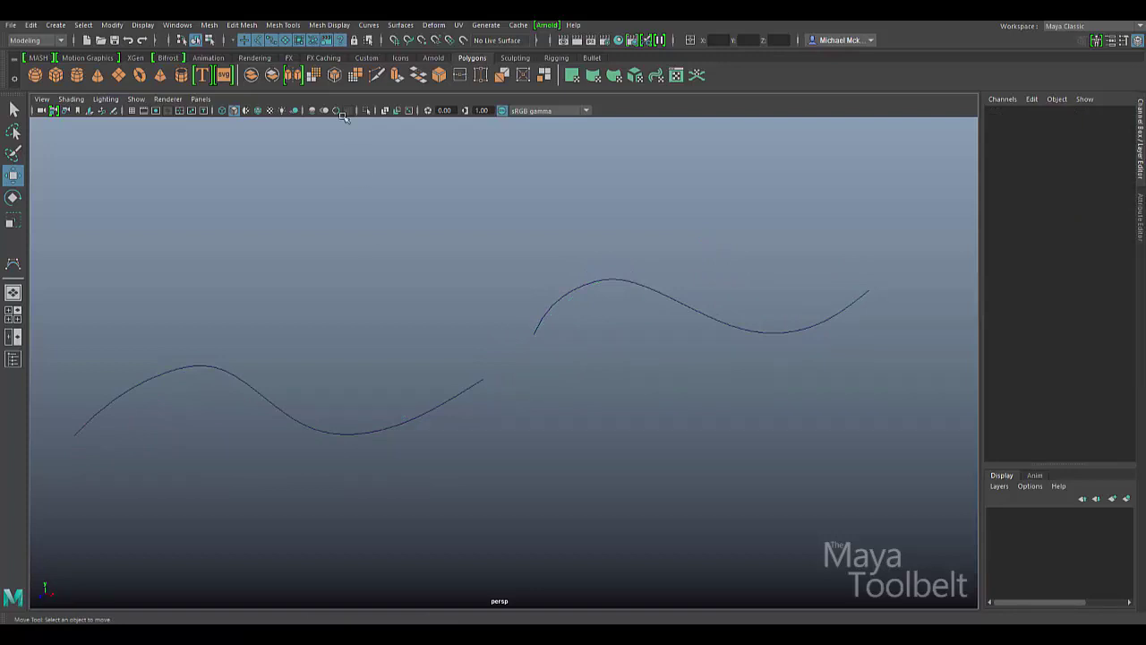
pyautogui.click(373, 26)
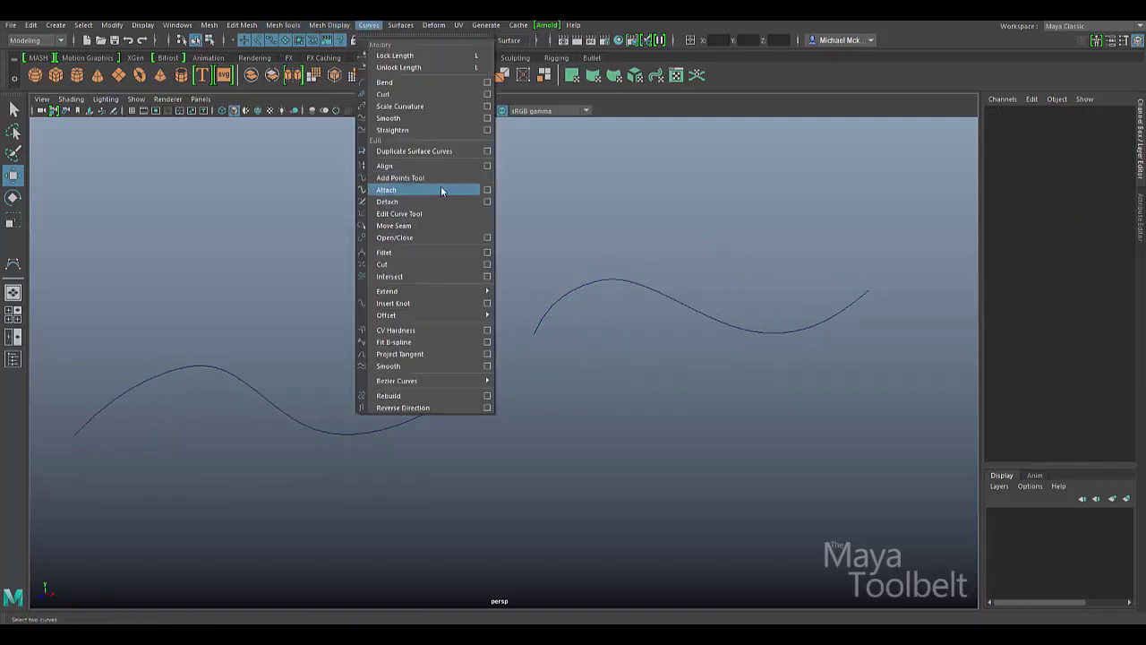
pyautogui.click(484, 191)
pyautogui.moveTo(504, 223); pyautogui.dragTo(155, 133)
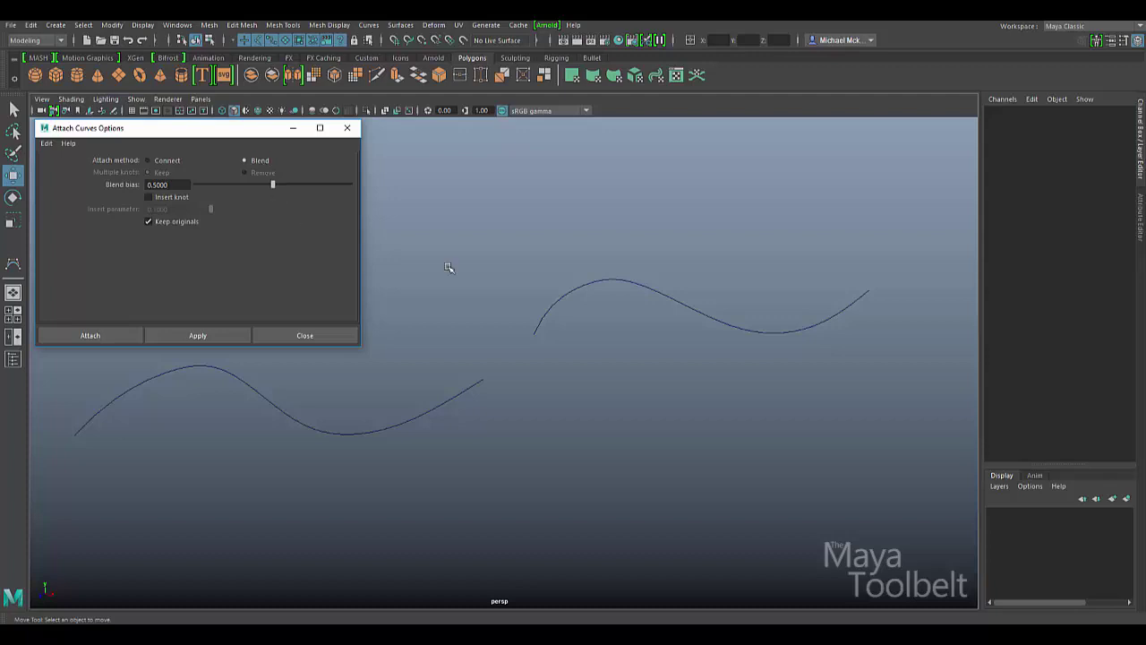
pyautogui.keyDown('alt'); pyautogui.moveTo(617, 316); pyautogui.dragTo(606, 355, button='middle'); pyautogui.keyUp('alt')
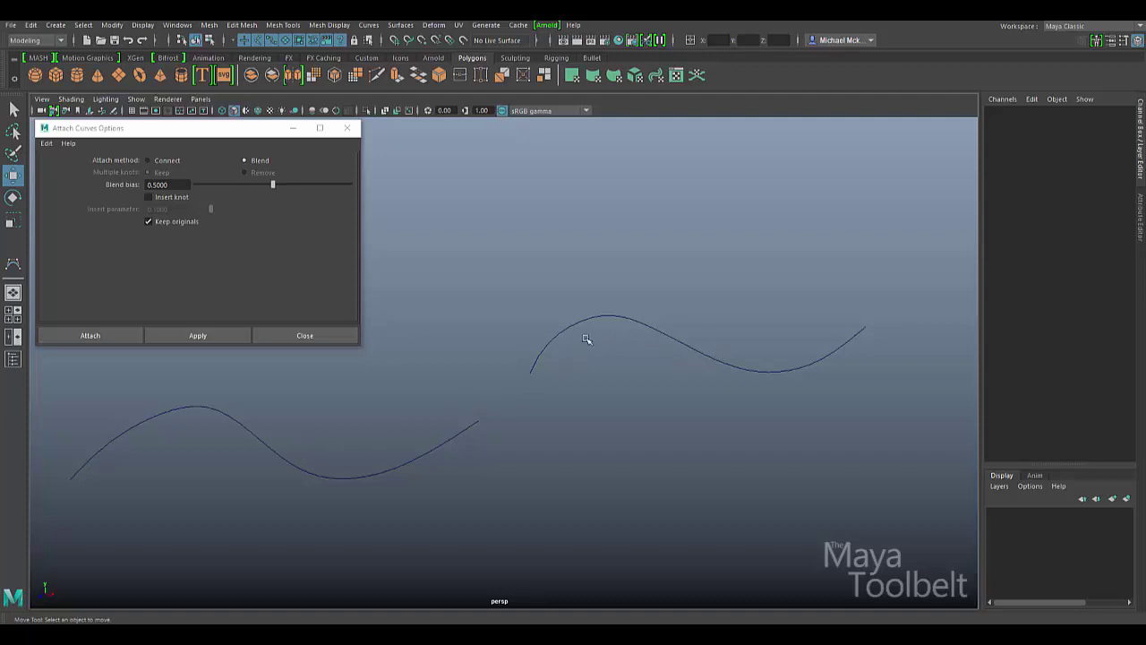
# Compare which settings the Connect and Blend attach methods make available
pyautogui.click(168, 161)
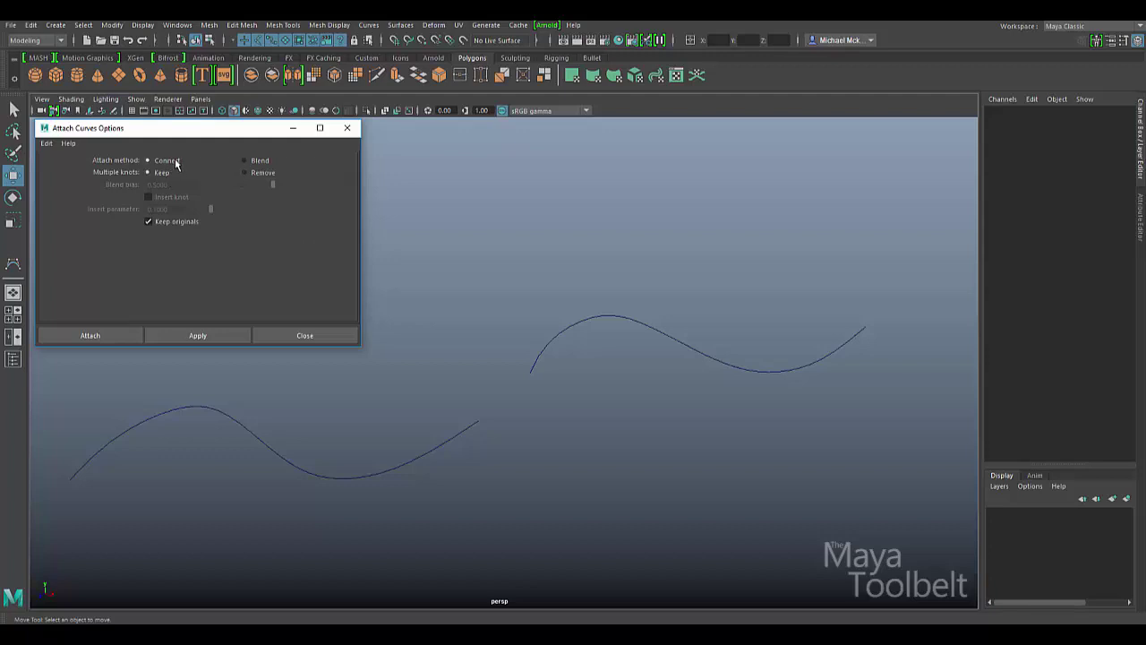
pyautogui.click(257, 162)
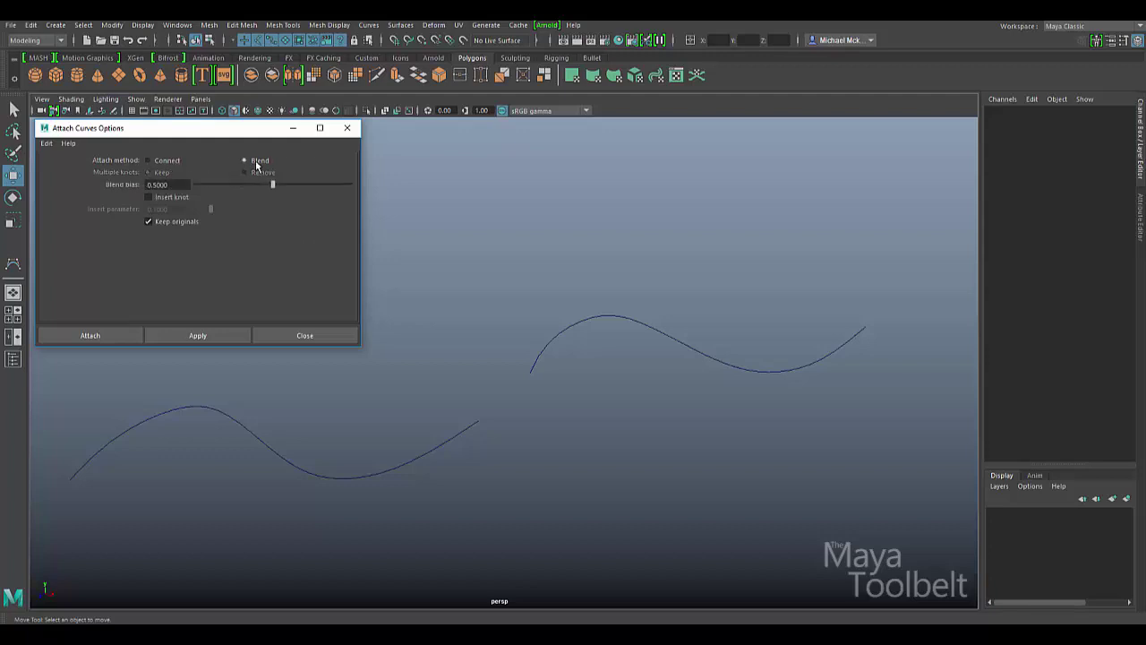
pyautogui.click(167, 161)
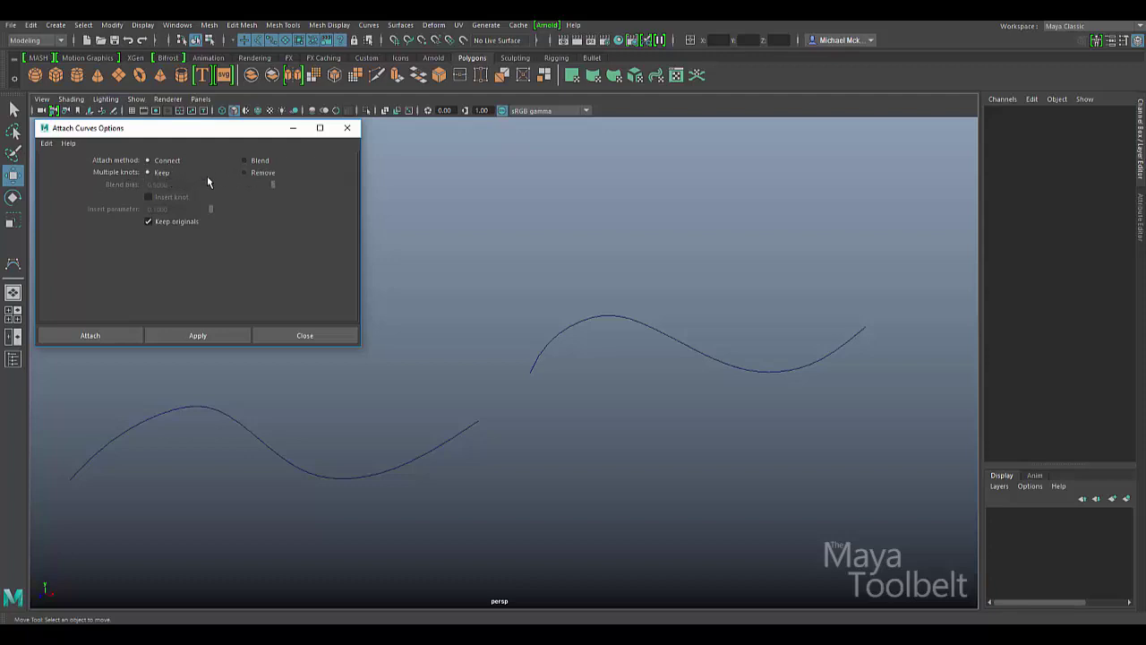
pyautogui.click(256, 162)
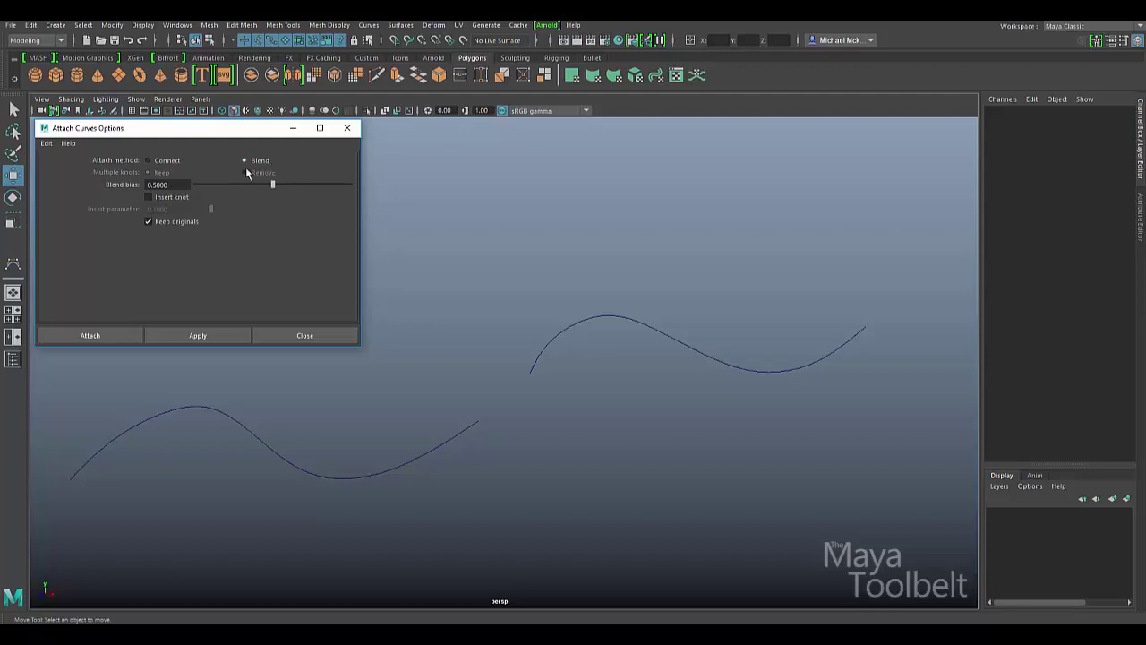
pyautogui.click(167, 161)
pyautogui.click(260, 161)
pyautogui.click(171, 161)
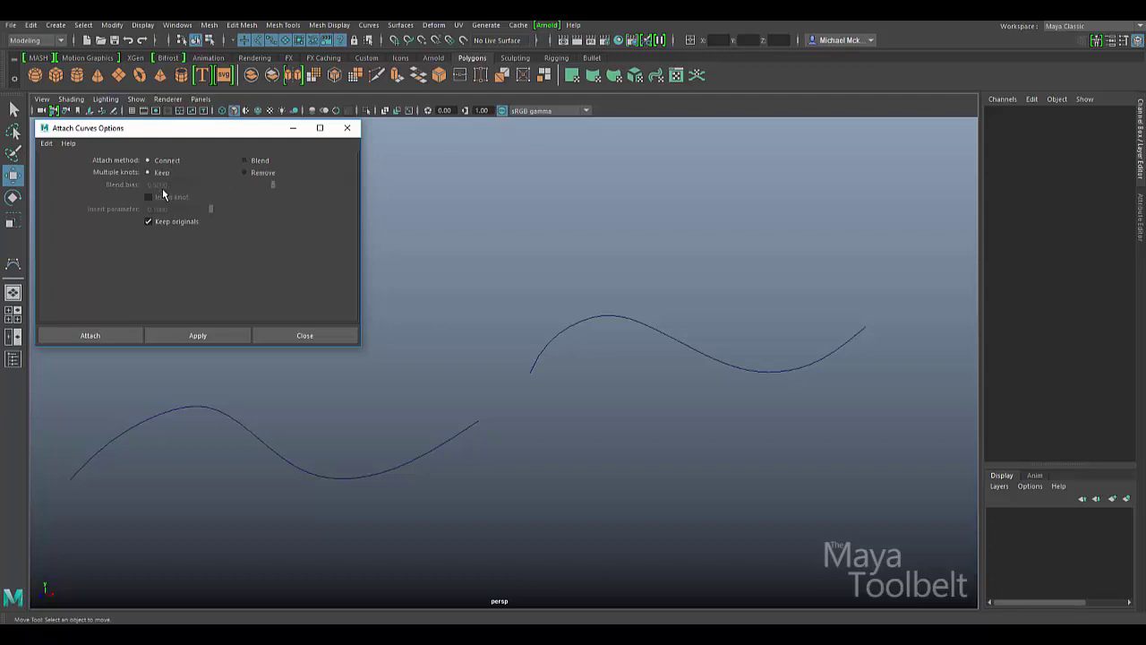
pyautogui.click(255, 161)
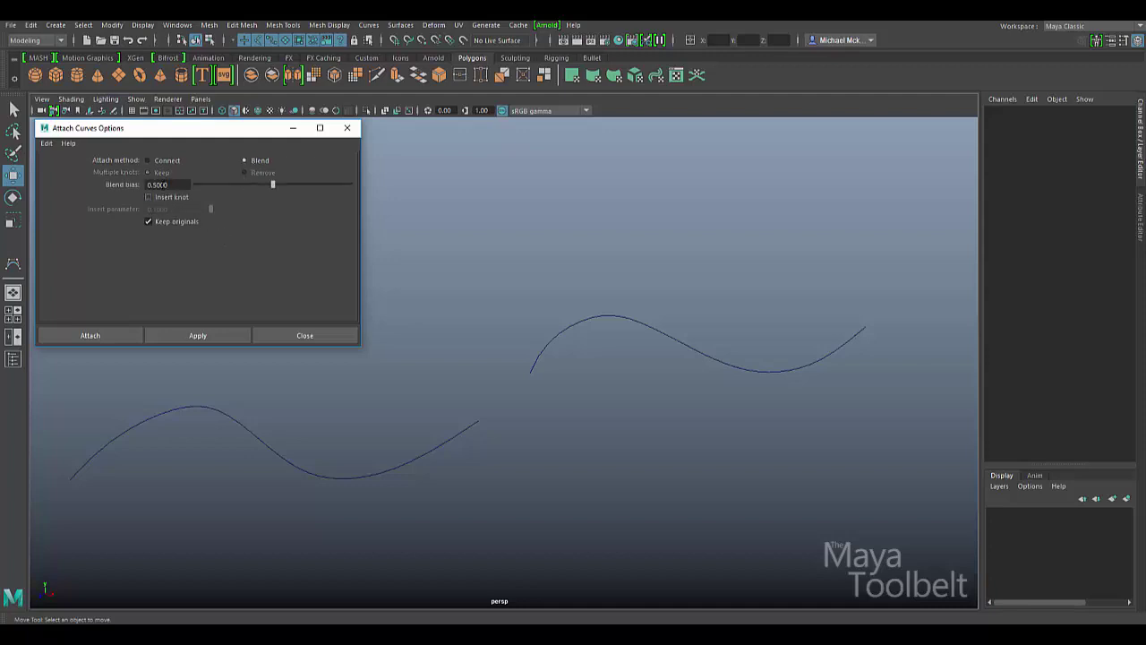
# Attach both curves using the Connect method, with multiple knots and originals kept
pyautogui.click(166, 161)
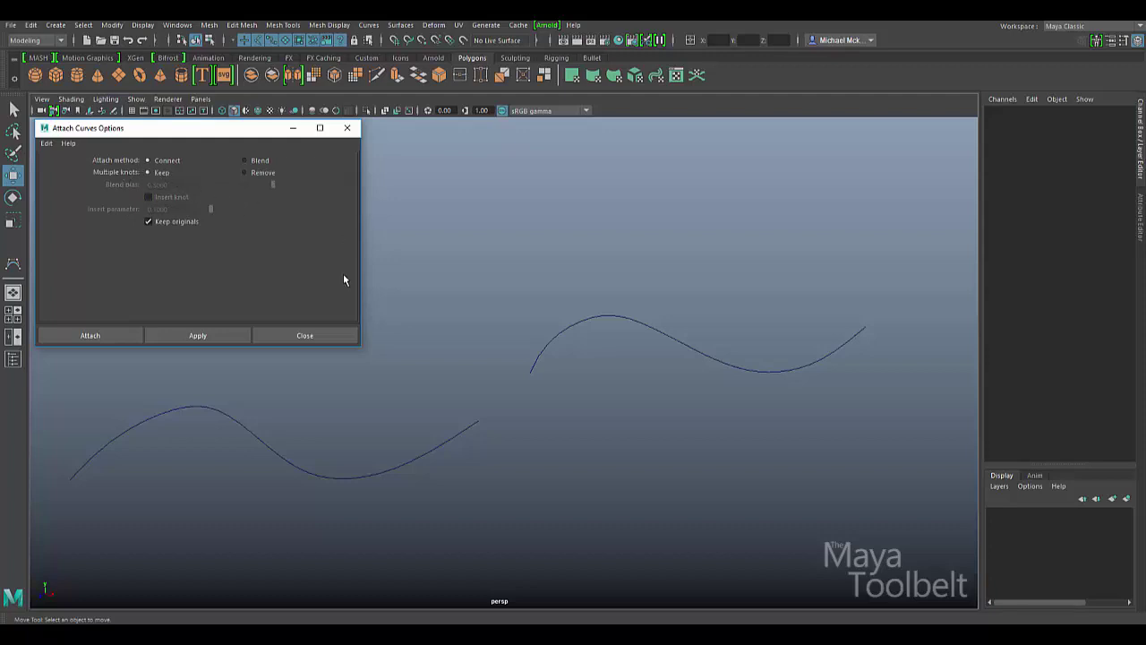
pyautogui.moveTo(439, 504); pyautogui.dragTo(461, 438)
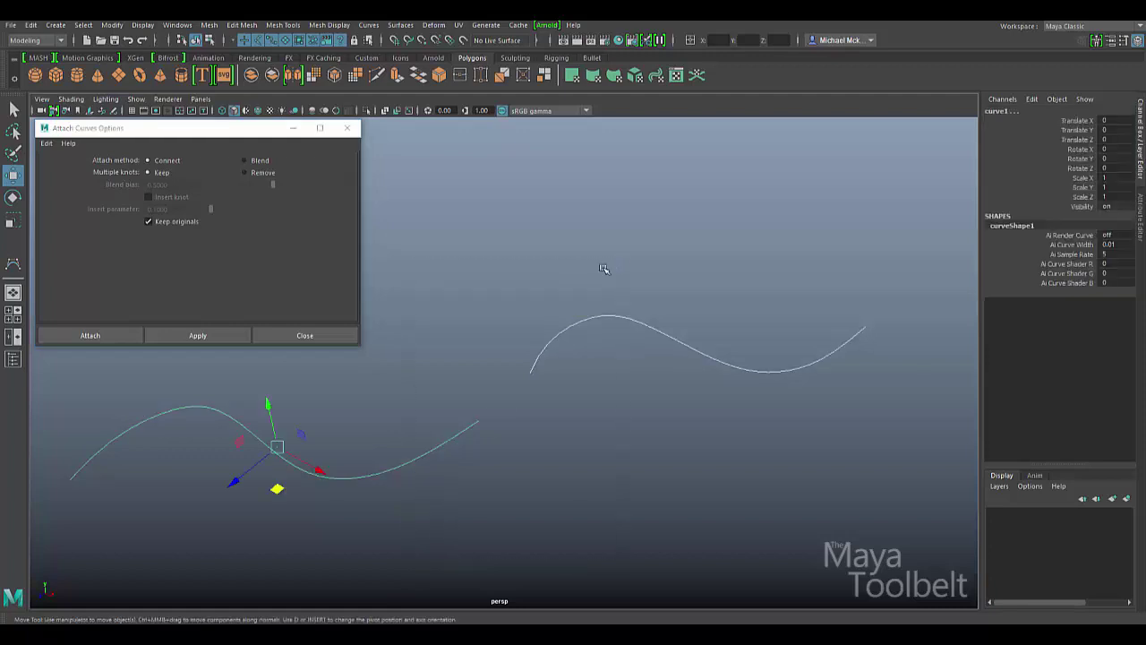
pyautogui.click(197, 334)
# Select the two original curves and examine how the connected curve follows them and bridges the gap
pyautogui.keyDown('alt'); pyautogui.moveTo(594, 396); pyautogui.dragTo(631, 398); pyautogui.keyUp('alt')
pyautogui.keyDown('alt'); pyautogui.moveTo(477, 373); pyautogui.dragTo(519, 337); pyautogui.keyUp('alt')
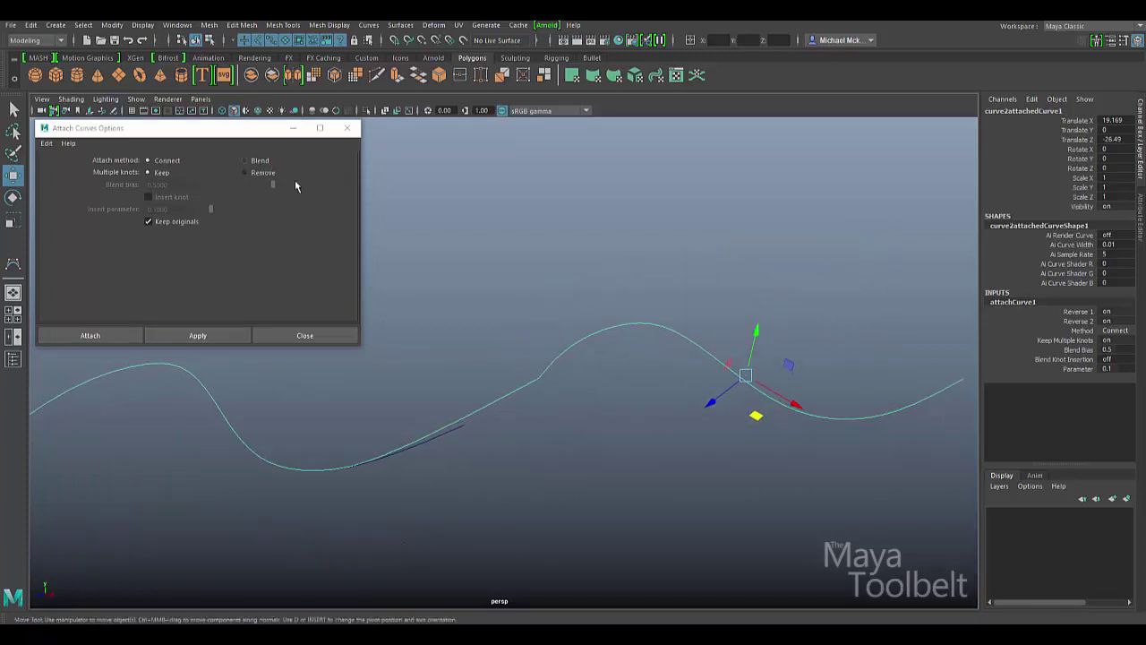
pyautogui.click(573, 388)
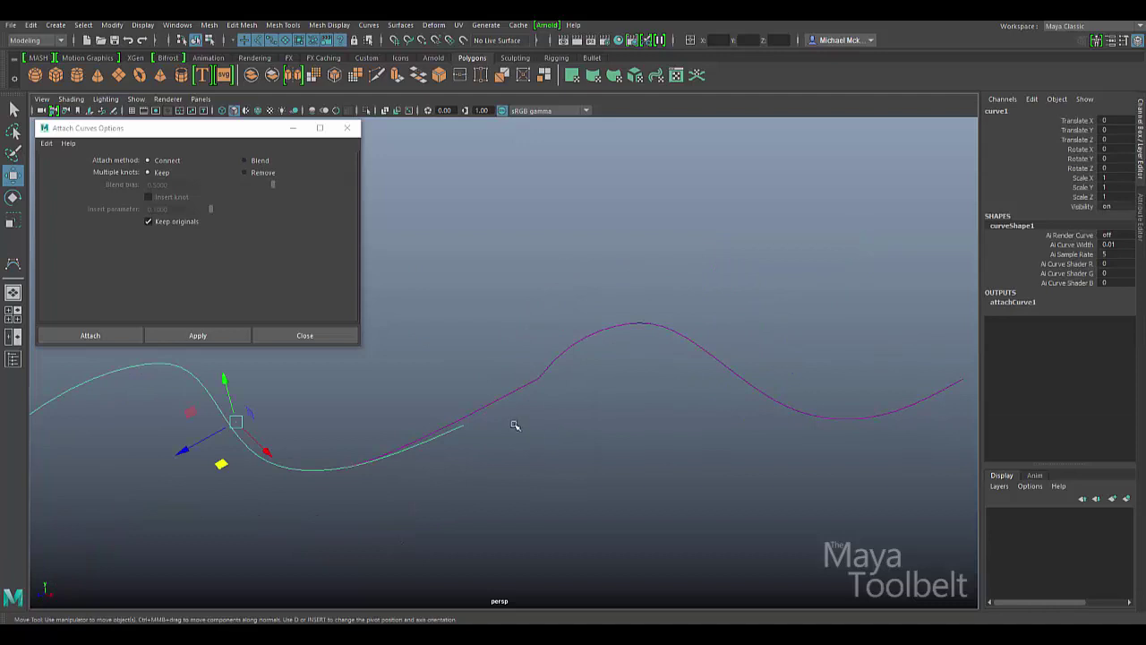
pyautogui.click(640, 321)
pyautogui.click(511, 407)
pyautogui.keyDown('alt'); pyautogui.moveTo(604, 415); pyautogui.dragTo(813, 379); pyautogui.keyUp('alt')
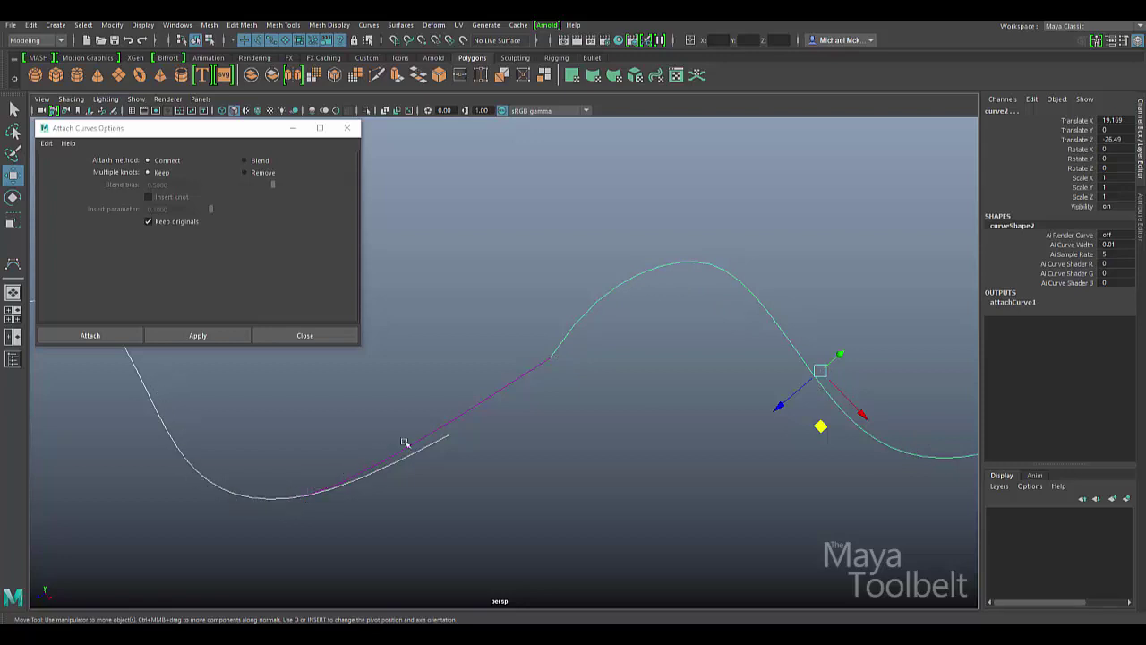
# Select the connected curve and examine the corner where it meets the second original curve
pyautogui.press('g')
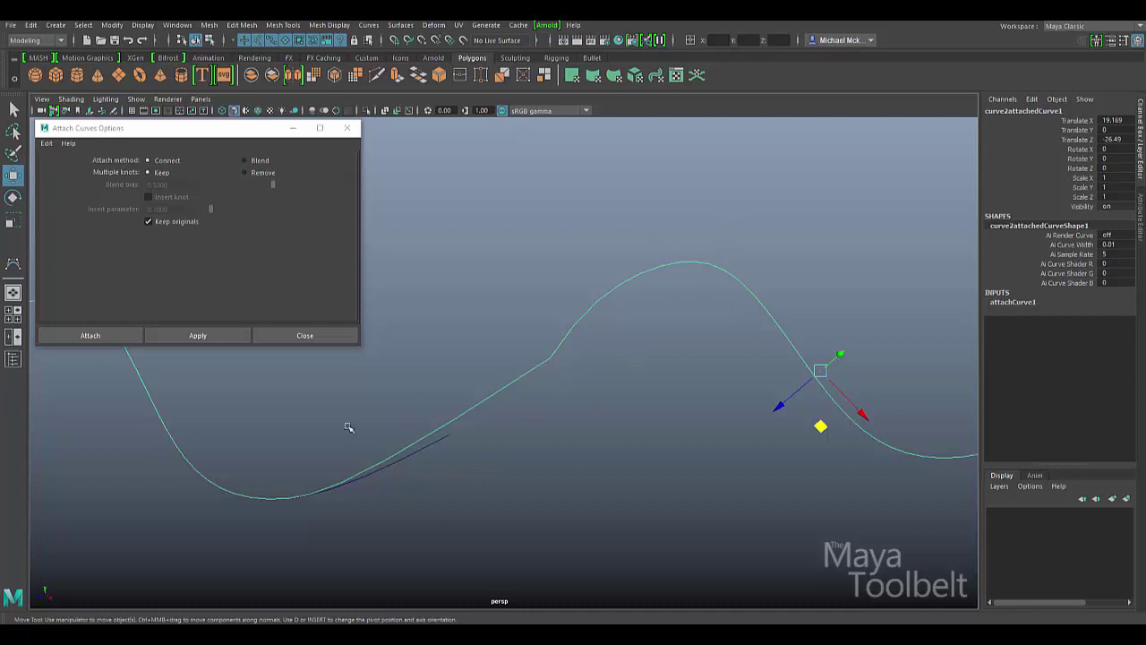
pyautogui.keyDown('alt'); pyautogui.moveTo(565, 422); pyautogui.dragTo(642, 392); pyautogui.keyUp('alt')
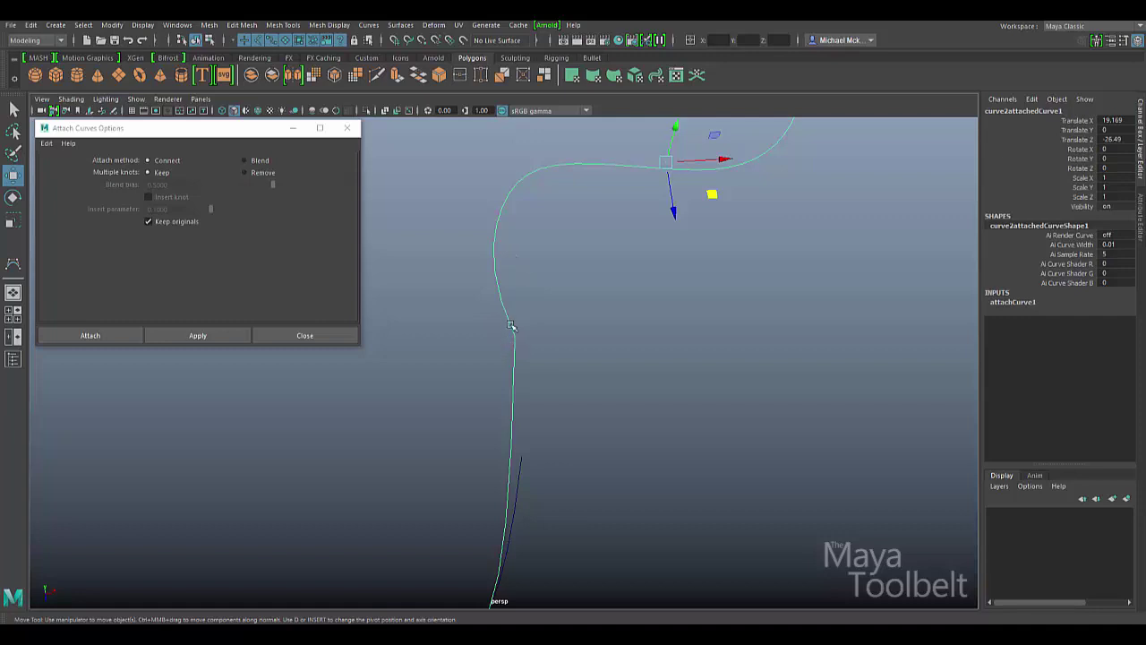
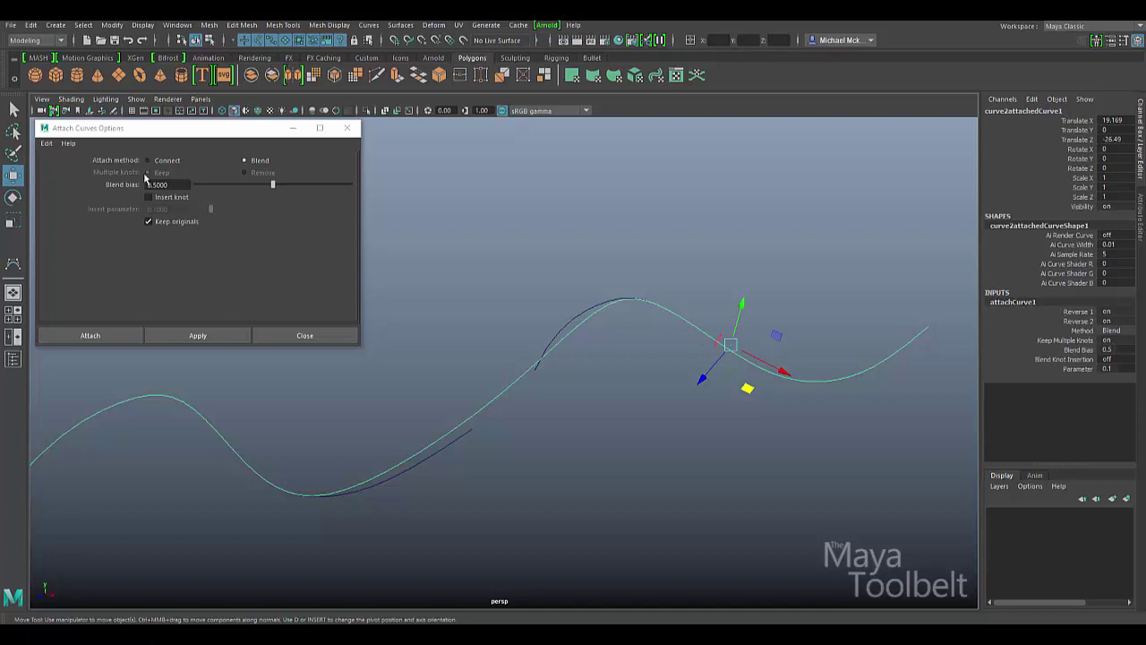
# Vary the blended curve's Blend Bias up to 1, then set it back to 0.5
pyautogui.click(1076, 350)
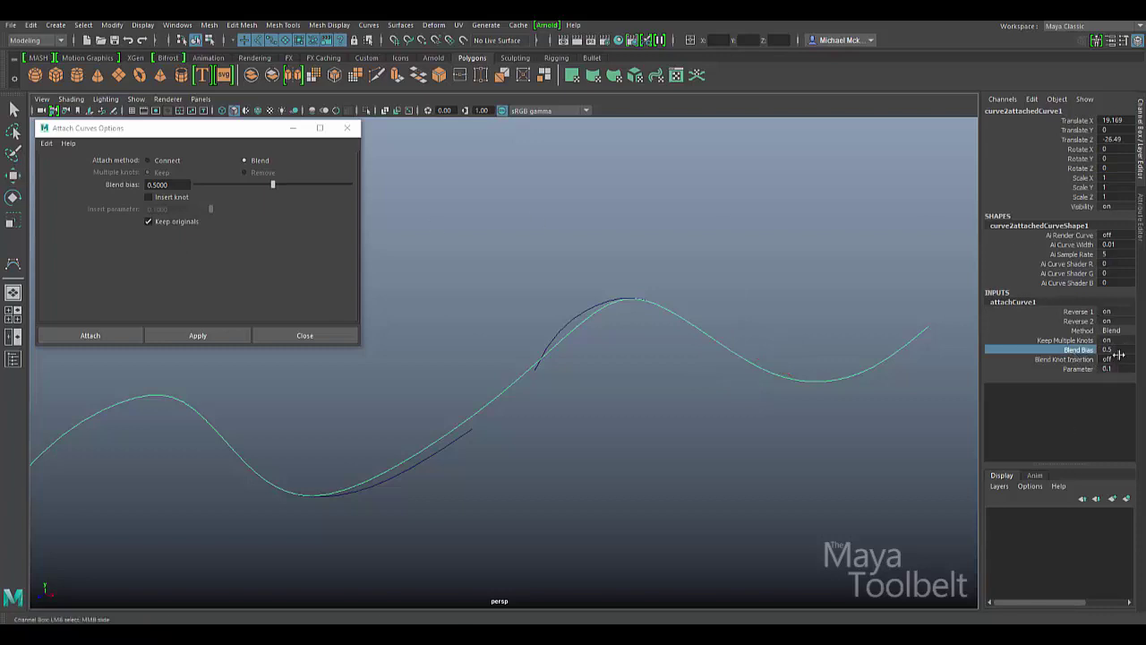
pyautogui.moveTo(695, 426); pyautogui.dragTo(662, 435, button='middle')
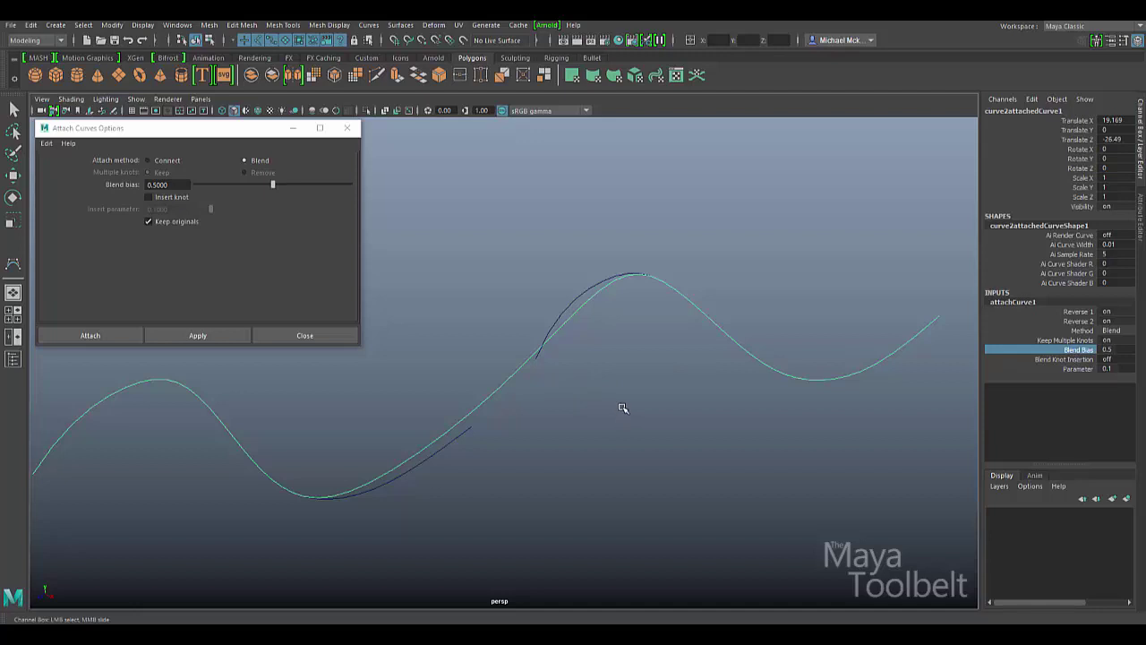
pyautogui.moveTo(622, 405); pyautogui.dragTo(711, 412, button='middle')
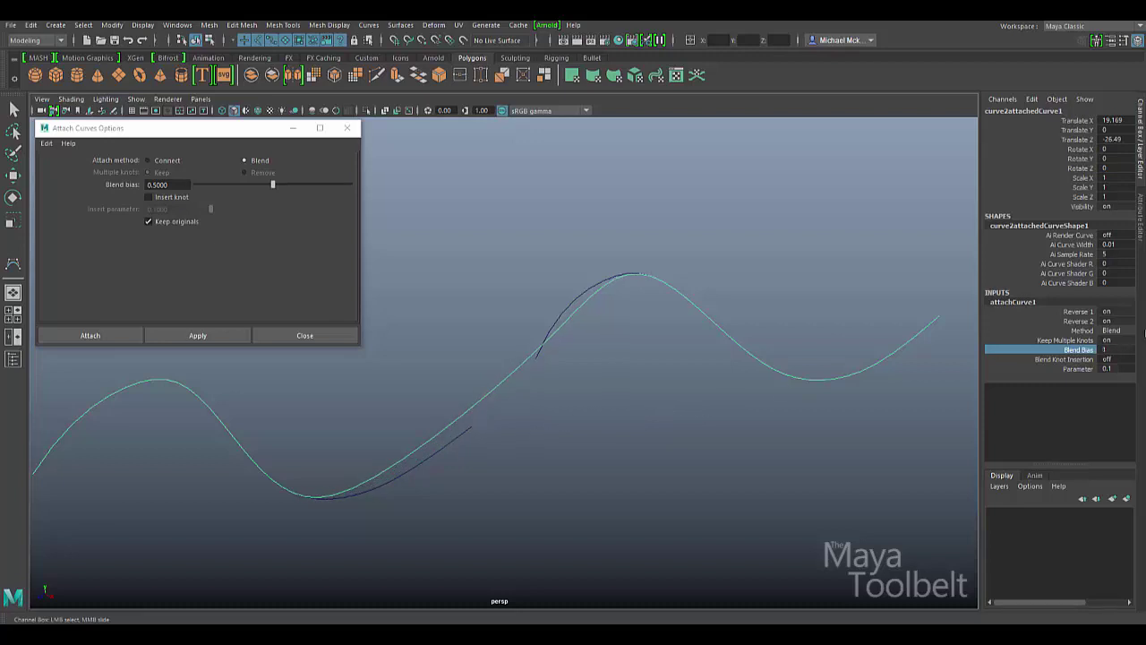
pyautogui.doubleClick(1110, 349)
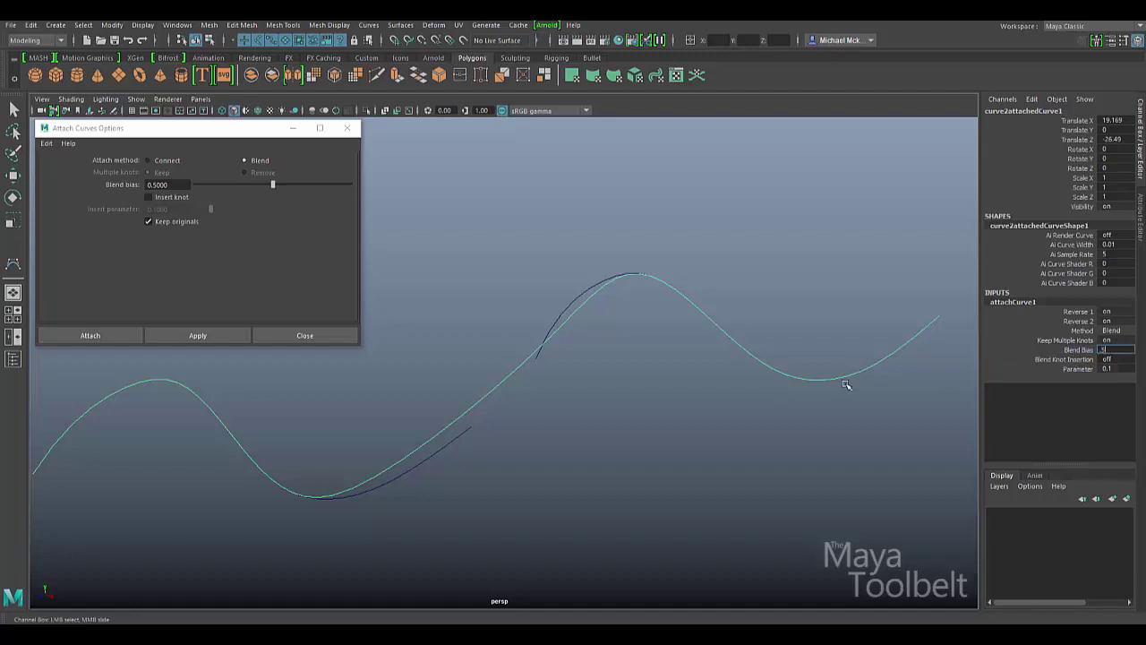
pyautogui.write('0.5')
pyautogui.press('Return')
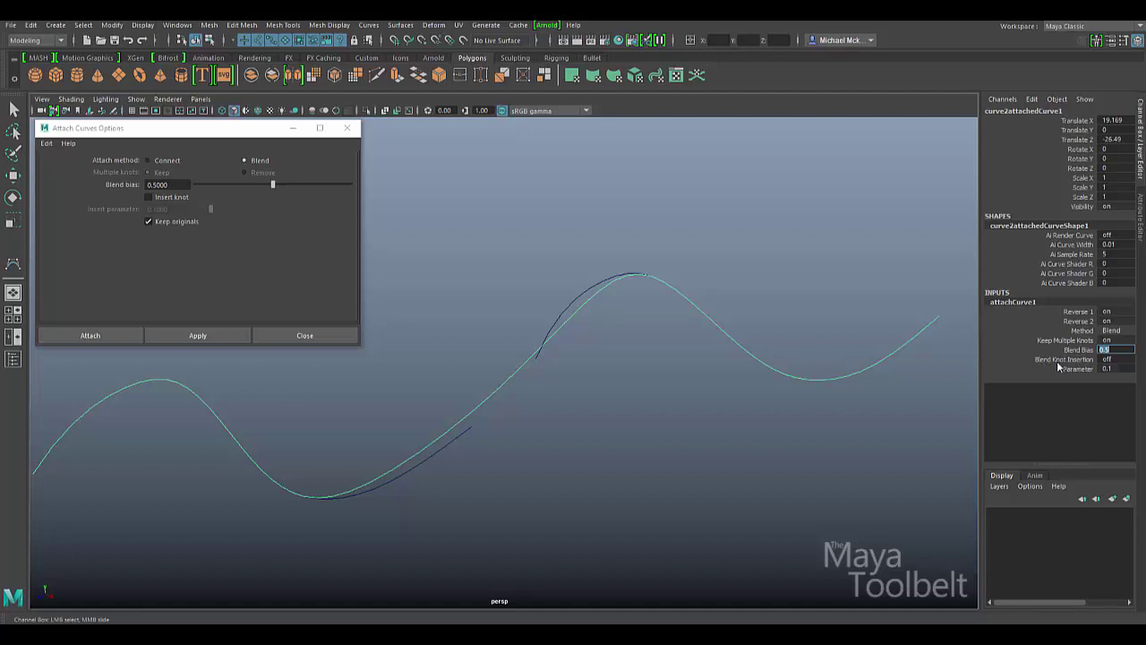
# Turn on Blend Knot Insertion for the blended curve, examine the join, and turn it off again
pyautogui.click(1109, 359)
pyautogui.write('1')
pyautogui.press('Return')
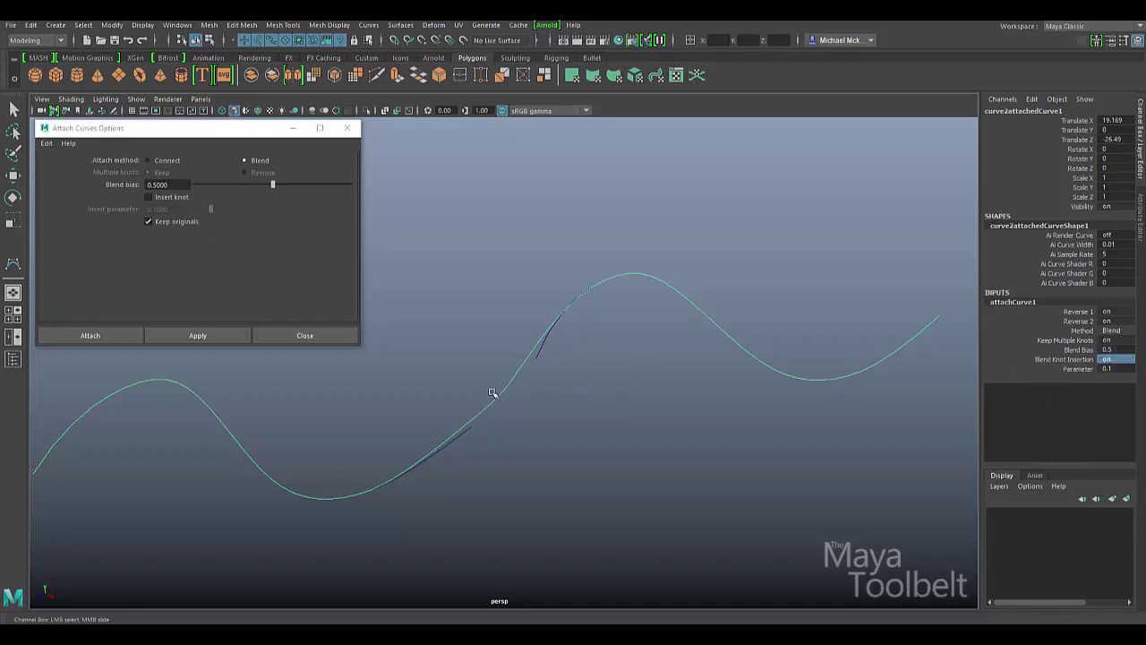
pyautogui.keyDown('alt'); pyautogui.moveTo(570, 417); pyautogui.dragTo(527, 376); pyautogui.keyUp('alt')
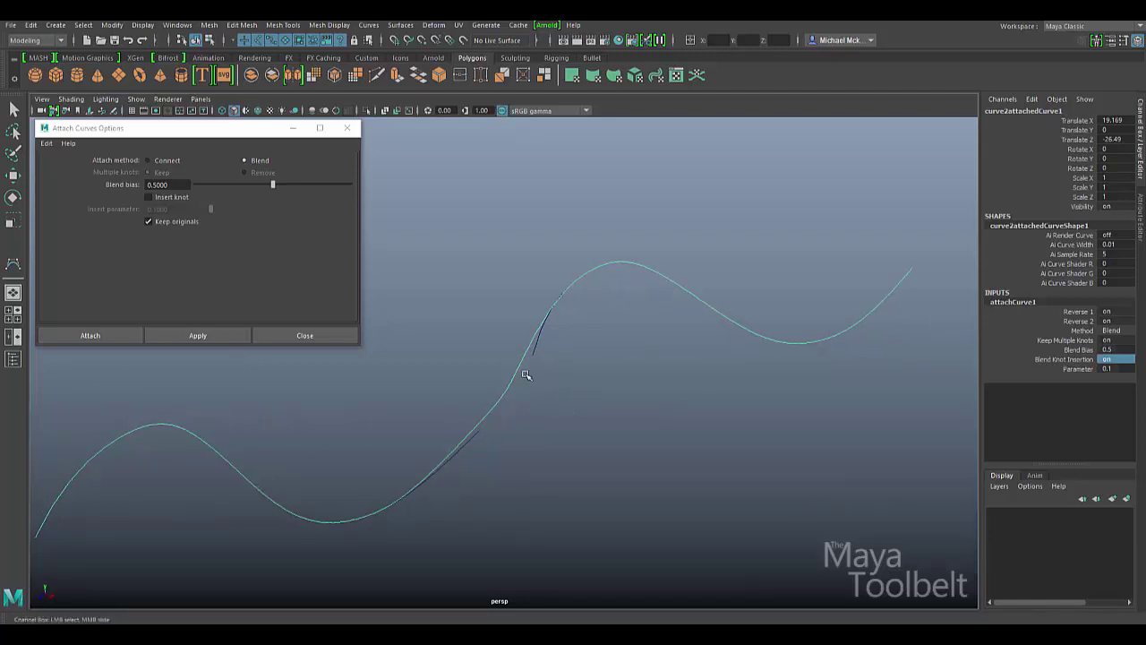
pyautogui.click(1115, 358)
pyautogui.write('0')
pyautogui.press('Return')
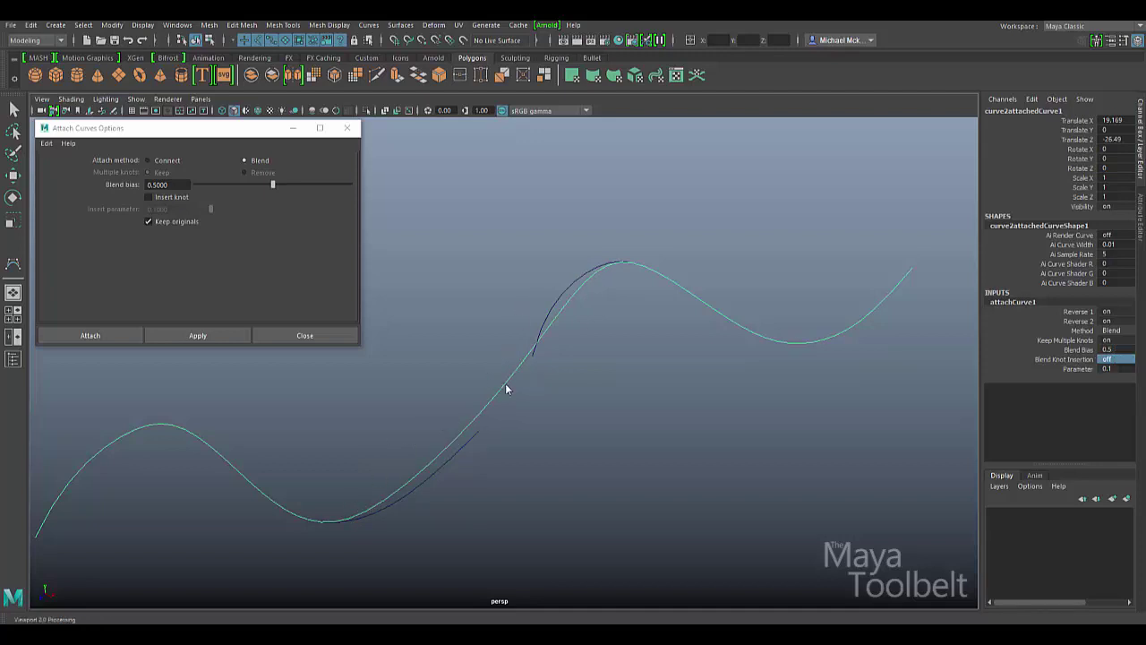
# Select the blended curve's control vertices around the join, then return to object mode and reselect the whole curve
pyautogui.moveTo(507, 387); pyautogui.dragTo(437, 331, button='right')
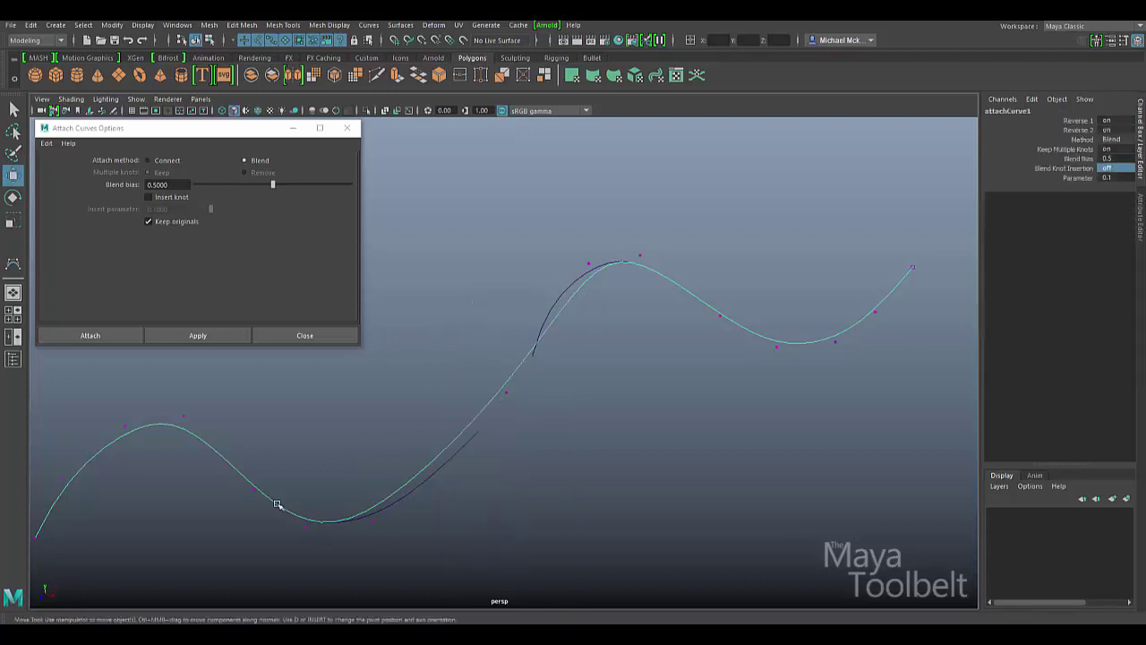
pyautogui.click(339, 524)
pyautogui.moveTo(257, 575); pyautogui.dragTo(711, 231)
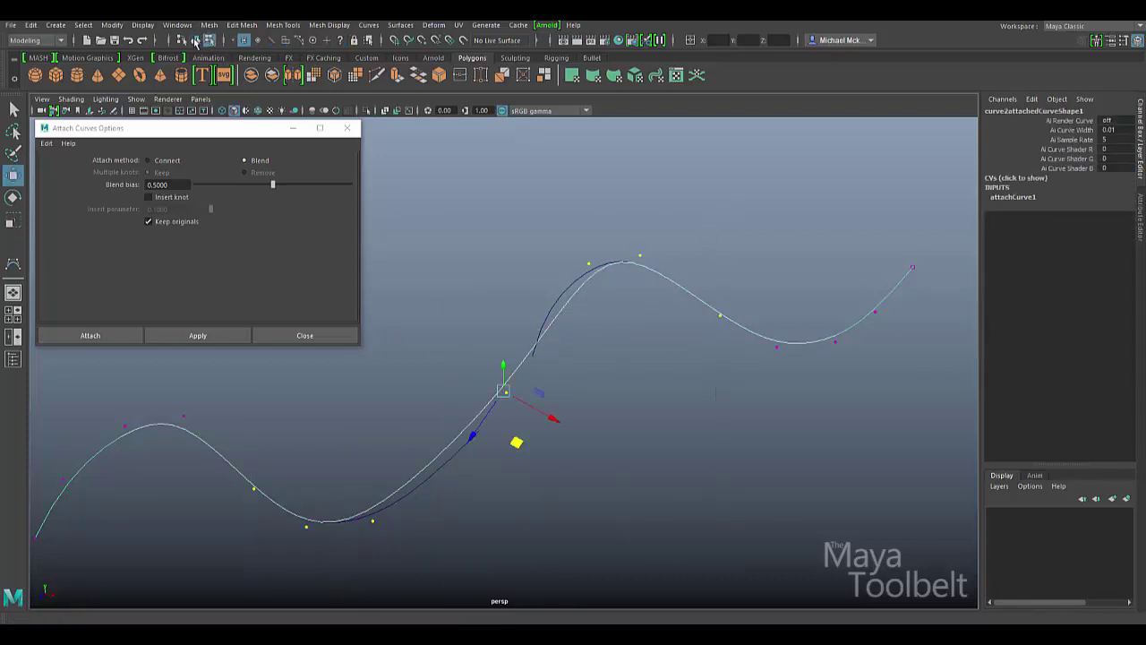
pyautogui.press('F8')
pyautogui.moveTo(465, 372); pyautogui.dragTo(515, 421)
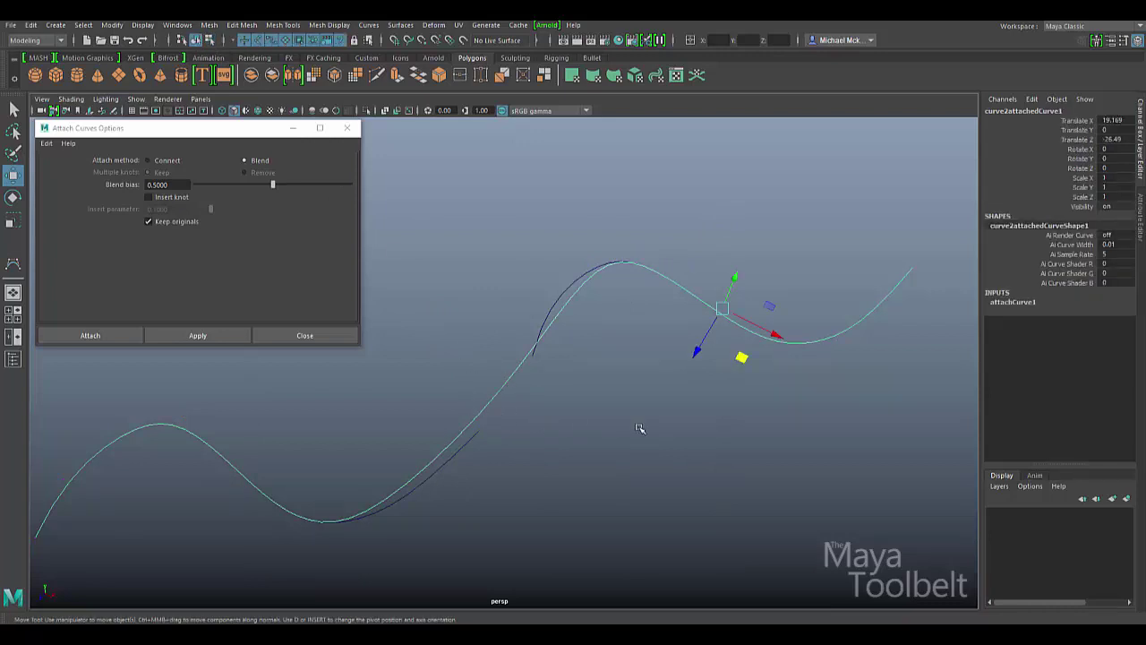
# Enable Disp CV in the blended curve's Component Display attributes, then return to its channels and widen the viewport
pyautogui.hotkey('ctrl', 'a')
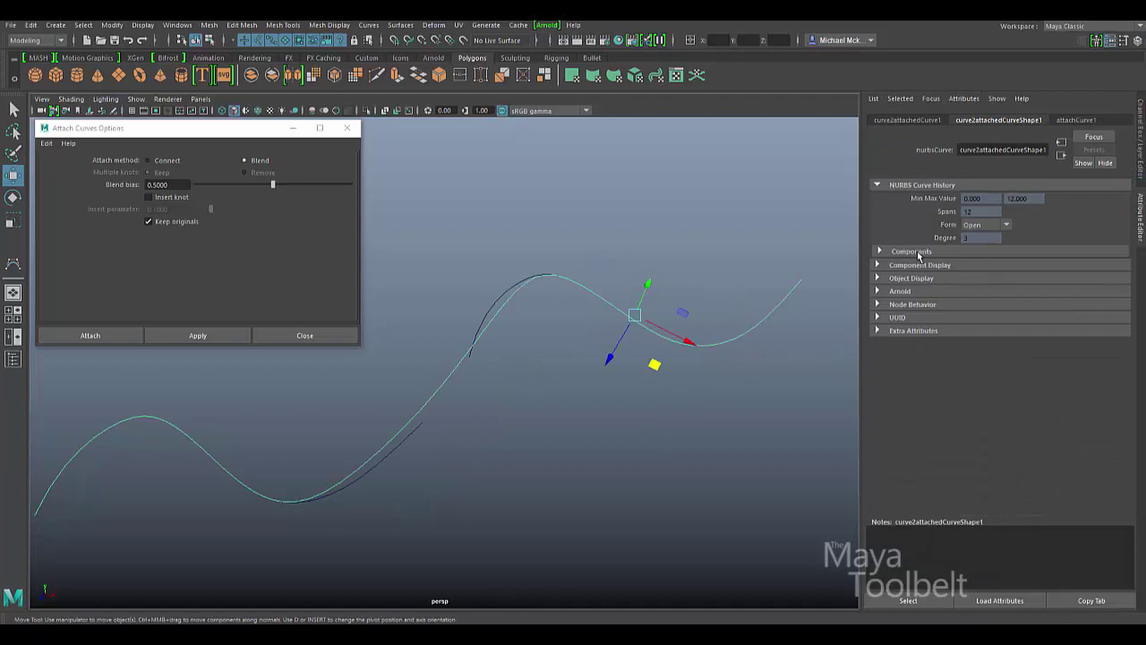
pyautogui.click(901, 267)
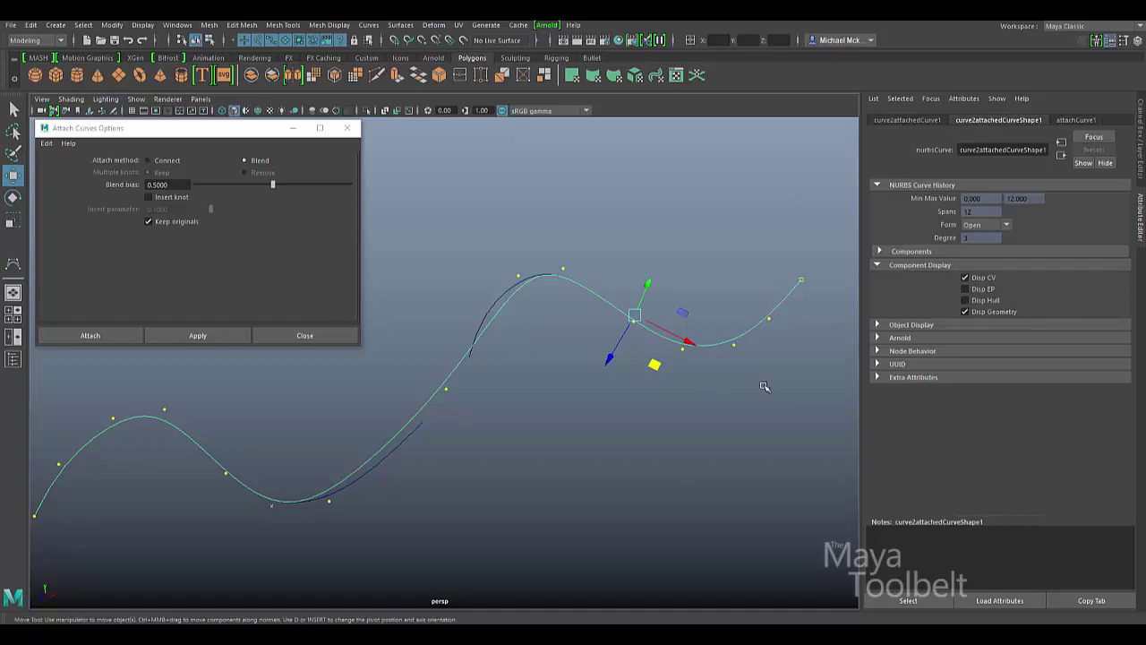
pyautogui.press('f')
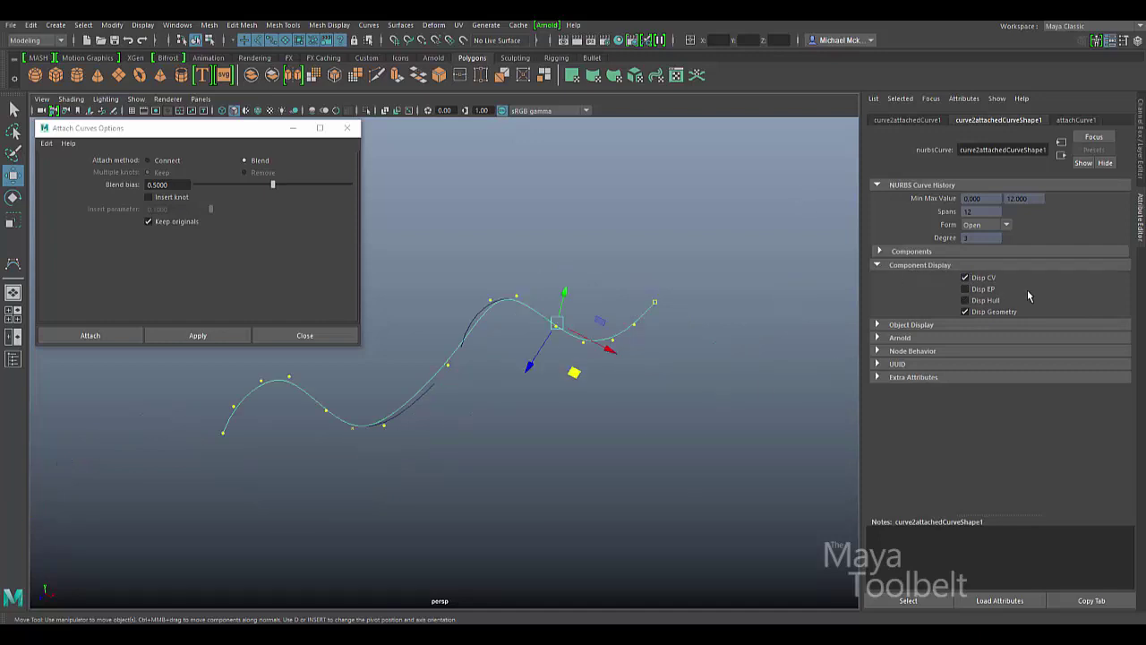
pyautogui.hotkey('ctrl', 'a')
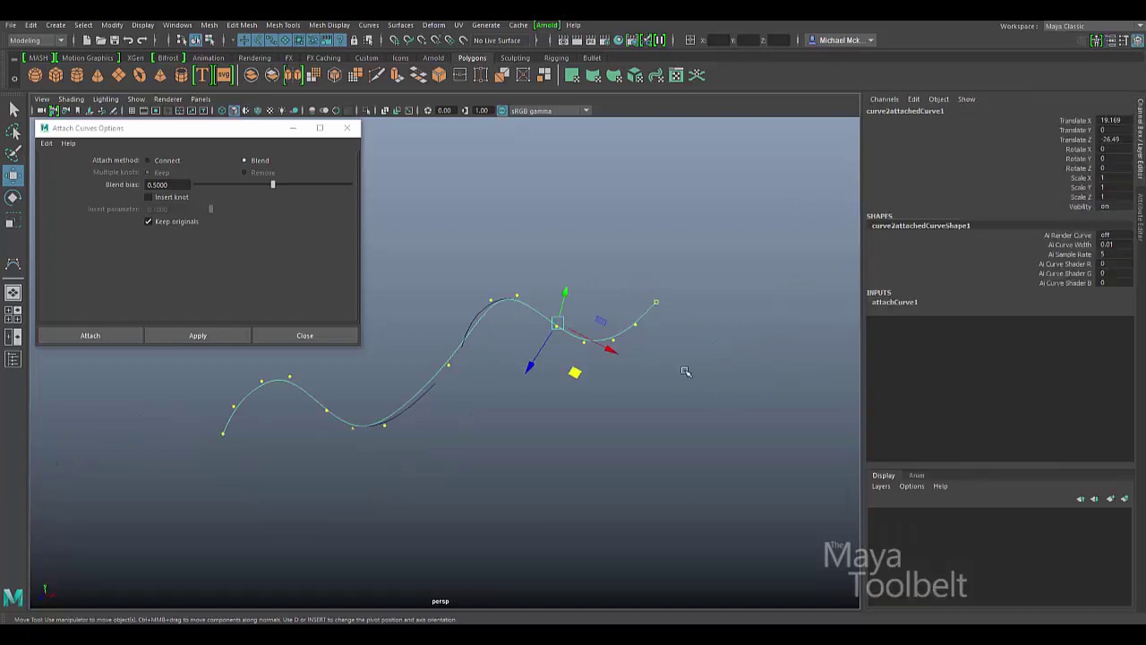
pyautogui.keyDown('alt'); pyautogui.moveTo(535, 406); pyautogui.dragTo(631, 410, button='right'); pyautogui.keyUp('alt')
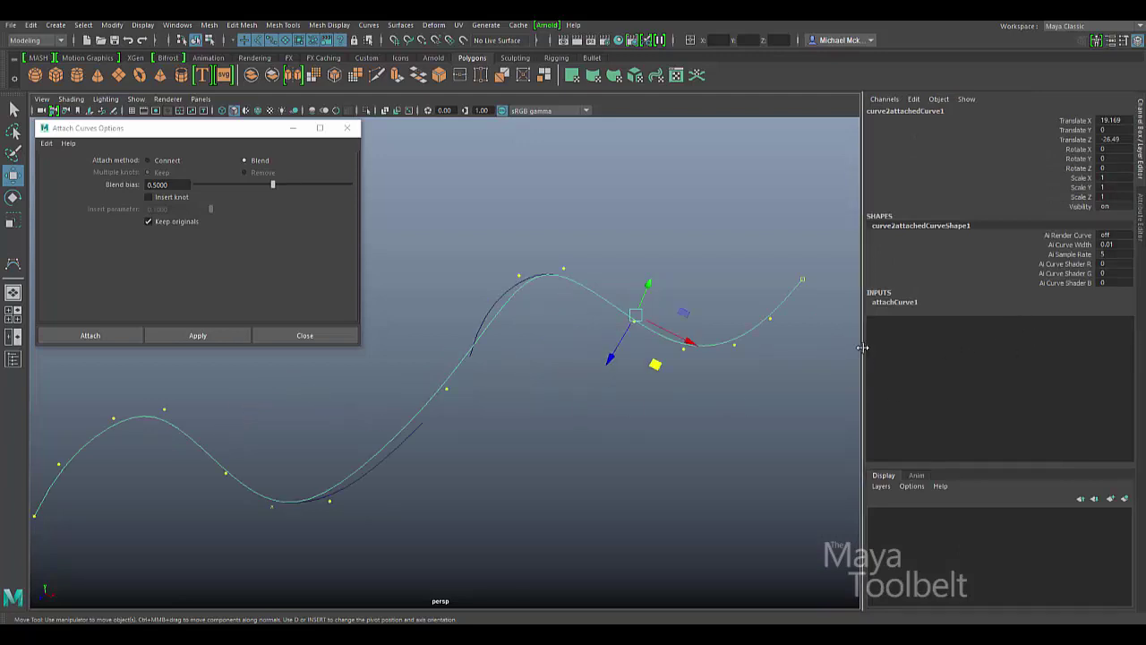
pyautogui.moveTo(862, 354); pyautogui.dragTo(1051, 358)
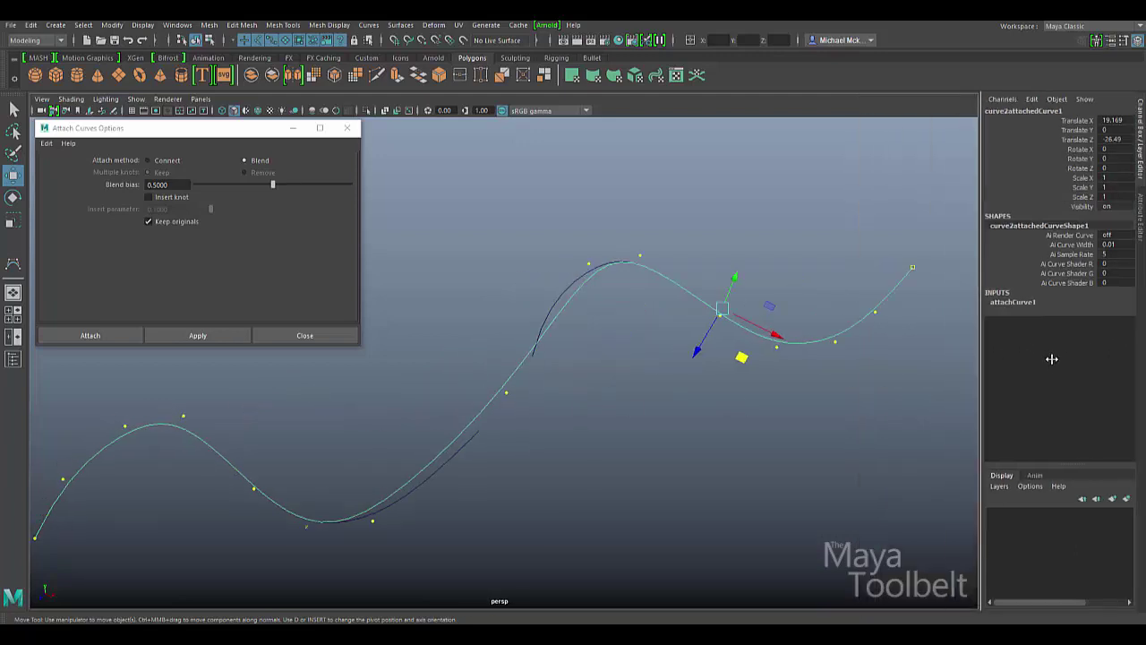
# Turn on Blend Knot Insertion in the attachCurve1 history and examine the CVs around the join
pyautogui.click(1011, 302)
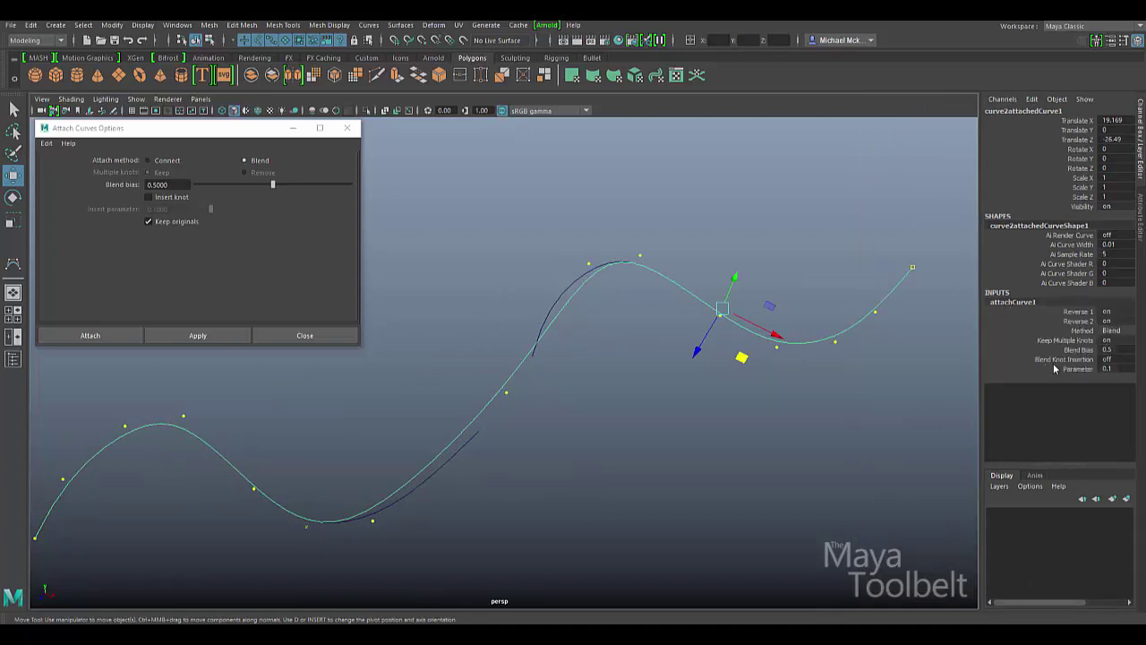
pyautogui.click(1104, 359)
pyautogui.write('on')
pyautogui.press('Return')
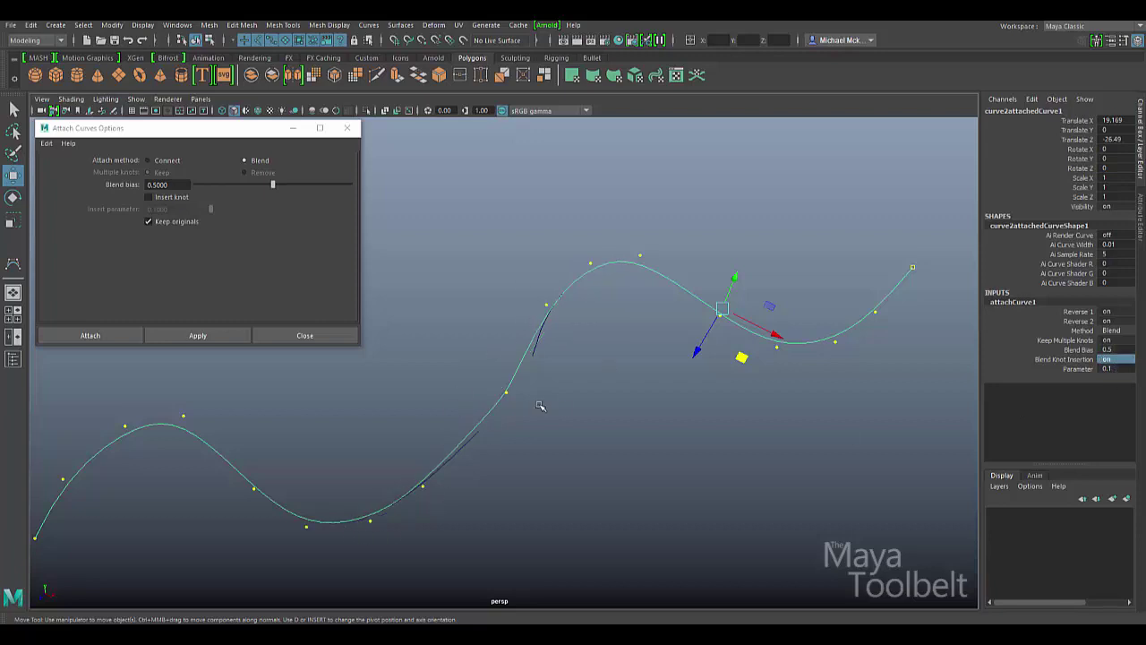
pyautogui.keyDown('alt'); pyautogui.moveTo(559, 392); pyautogui.dragTo(618, 376); pyautogui.keyUp('alt')
pyautogui.click(618, 376)
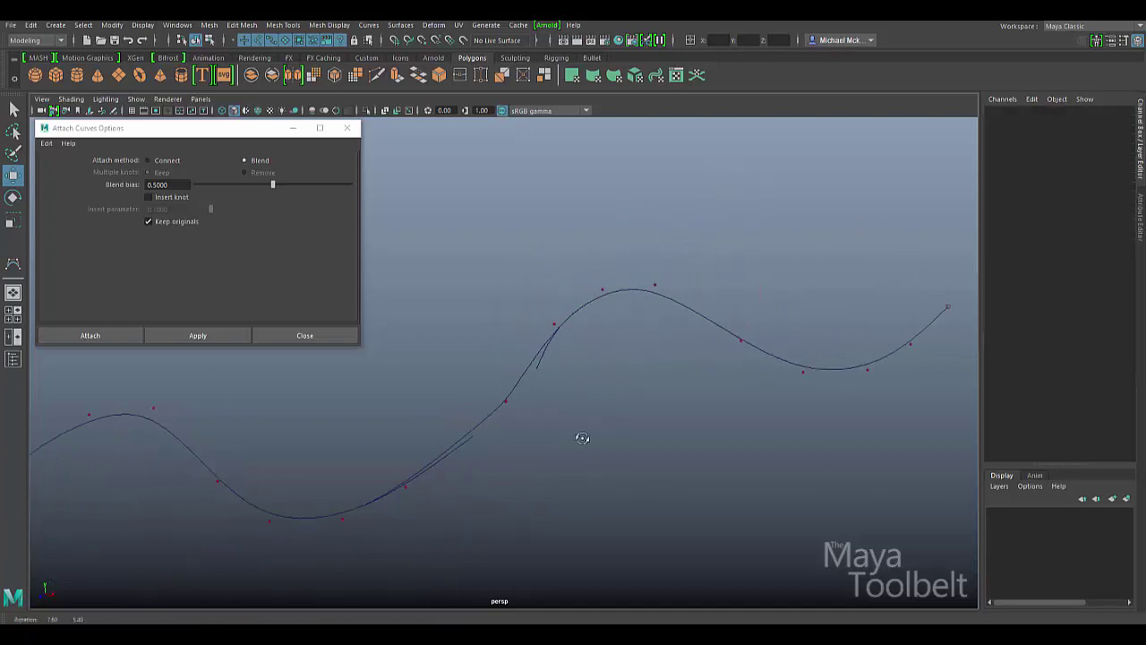
pyautogui.moveTo(581, 440)
pyautogui.keyDown('alt'); pyautogui.mouseDown()
pyautogui.moveTo(581, 460)
pyautogui.moveTo(600, 443)
pyautogui.mouseUp(); pyautogui.keyUp('alt')
pyautogui.click(505, 387)
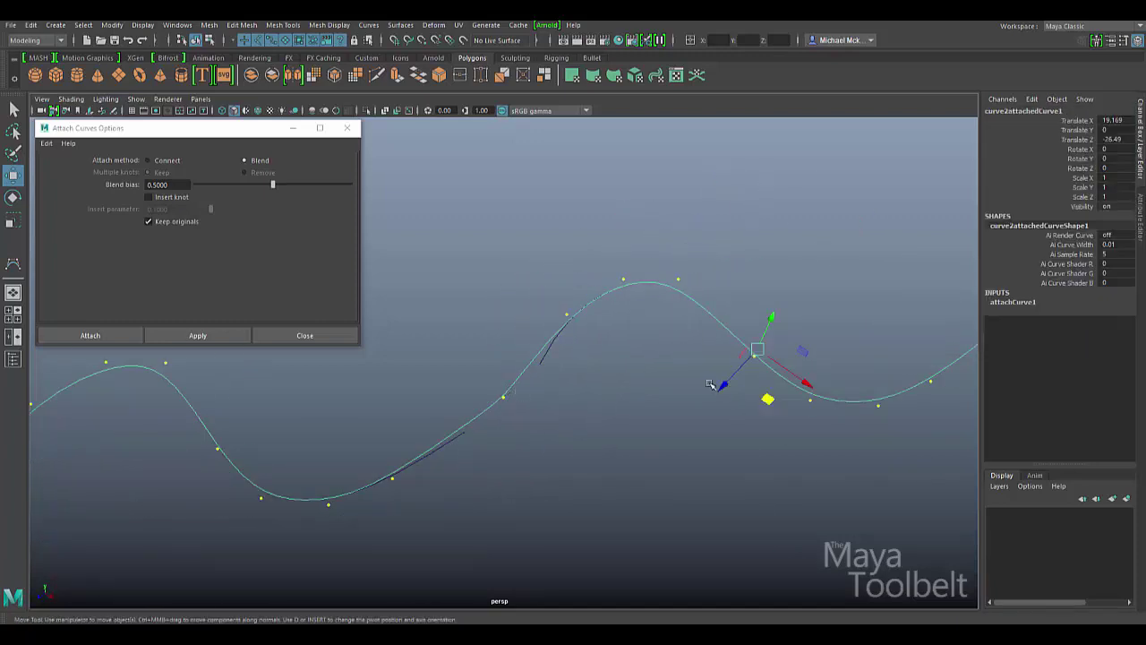
# Toggle Blend Knot Insertion off and back on twice to compare the curve's shape and CVs at the join
pyautogui.click(1016, 301)
pyautogui.click(1109, 358)
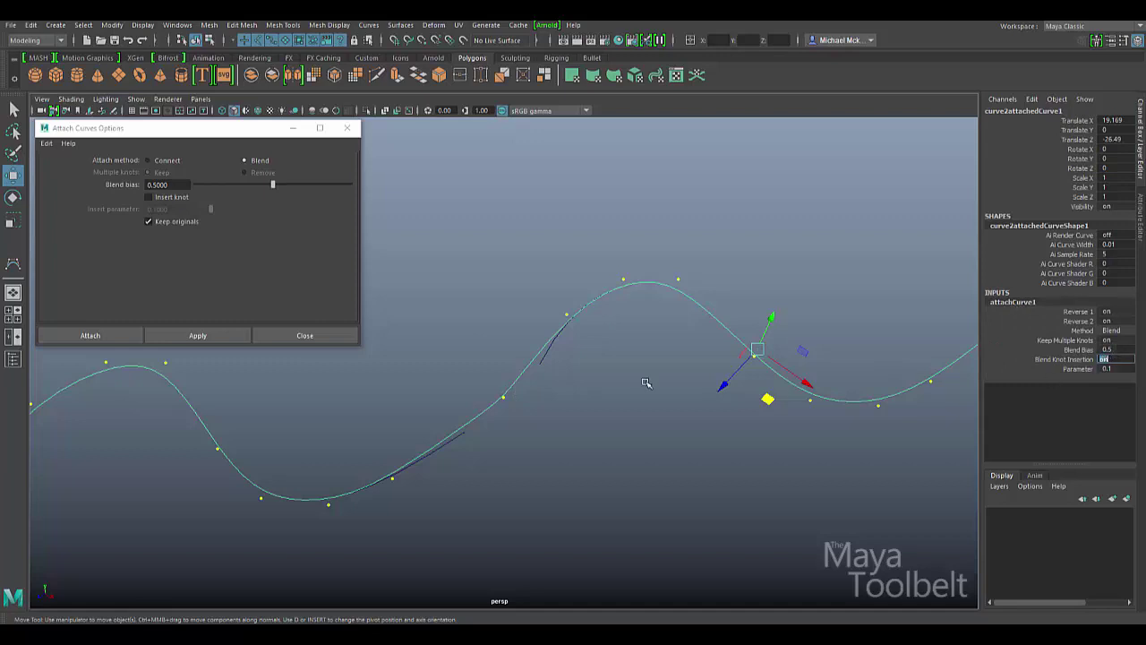
pyautogui.press('Return')
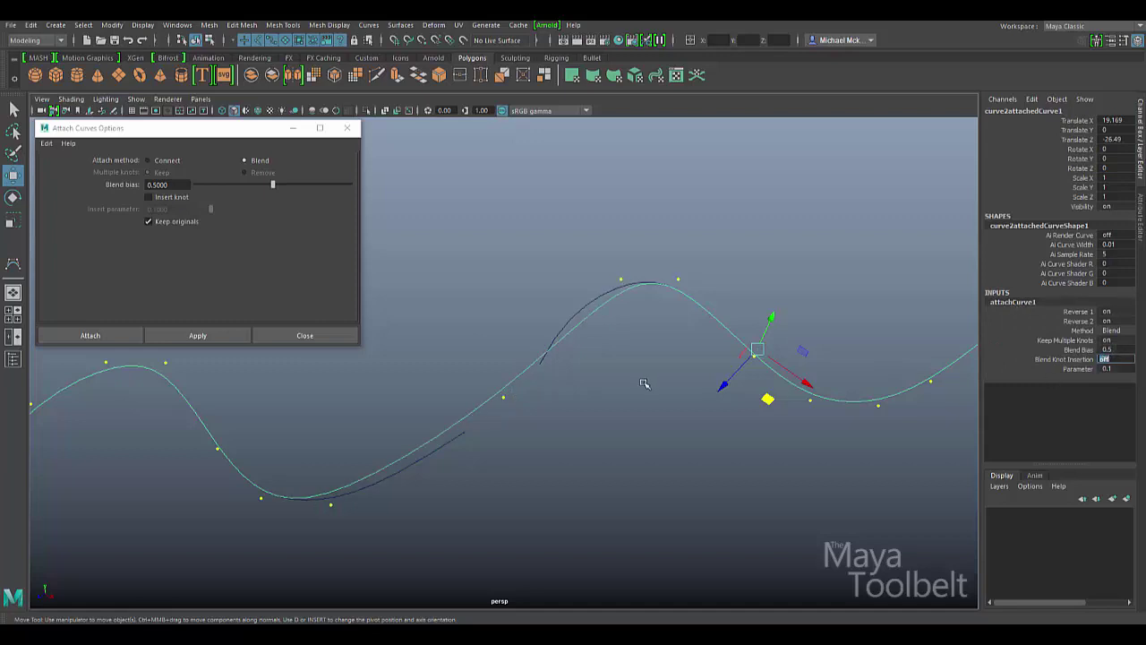
pyautogui.write('on')
pyautogui.press('Return')
pyautogui.write('0')
pyautogui.press('Return')
pyautogui.write('1')
pyautogui.press('Return')
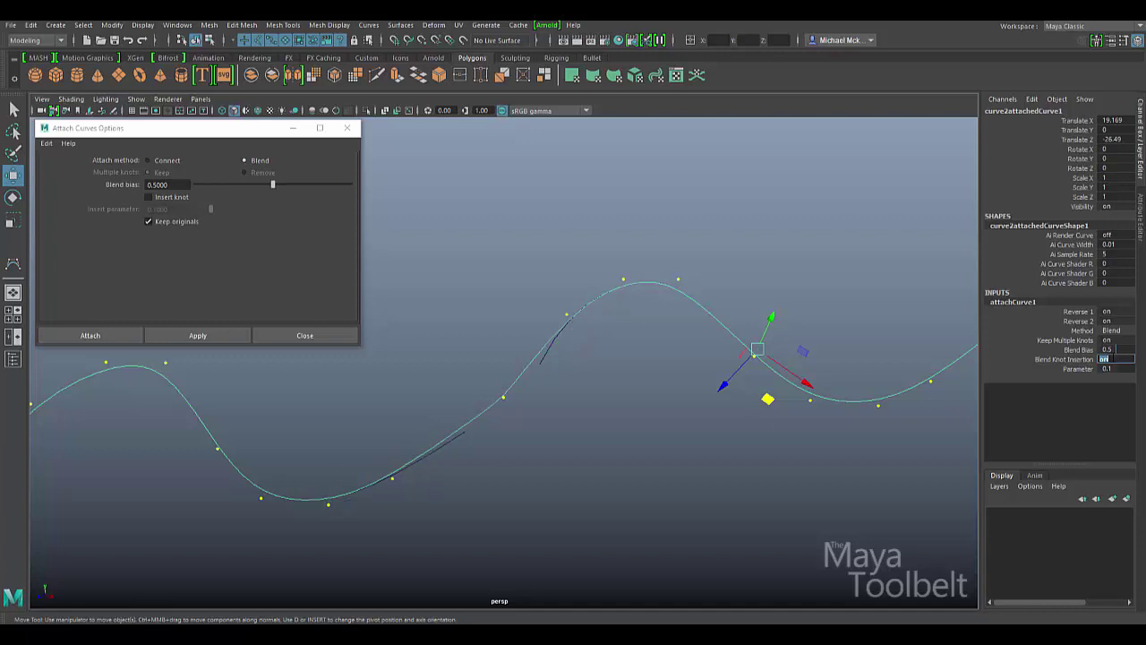
# Vary the Blend Bias with Blend Knot Insertion on, ending at 0.59
pyautogui.click(1077, 350)
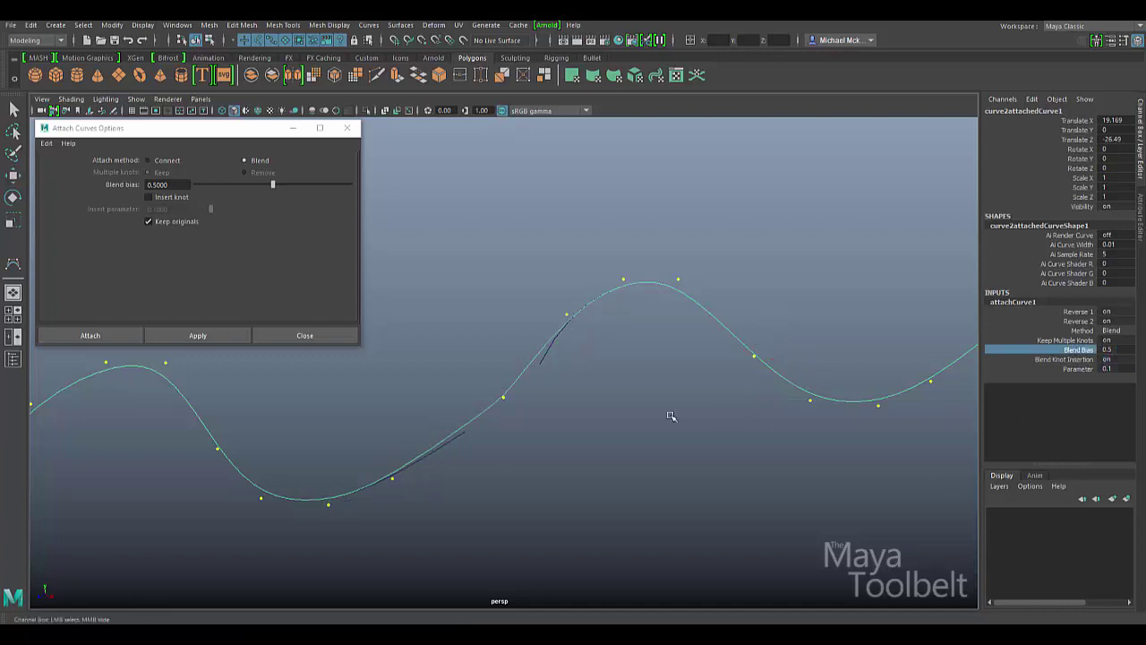
pyautogui.moveTo(650, 427); pyautogui.dragTo(663, 477, button='middle')
pyautogui.moveTo(654, 409)
pyautogui.keyDown('alt'); pyautogui.mouseDown()
pyautogui.moveTo(627, 427)
pyautogui.moveTo(661, 411)
pyautogui.mouseUp(); pyautogui.keyUp('alt')
# Turn off Blend Knot Insertion and raise the attached curve's Blend Bias to 1
pyautogui.click(1119, 359)
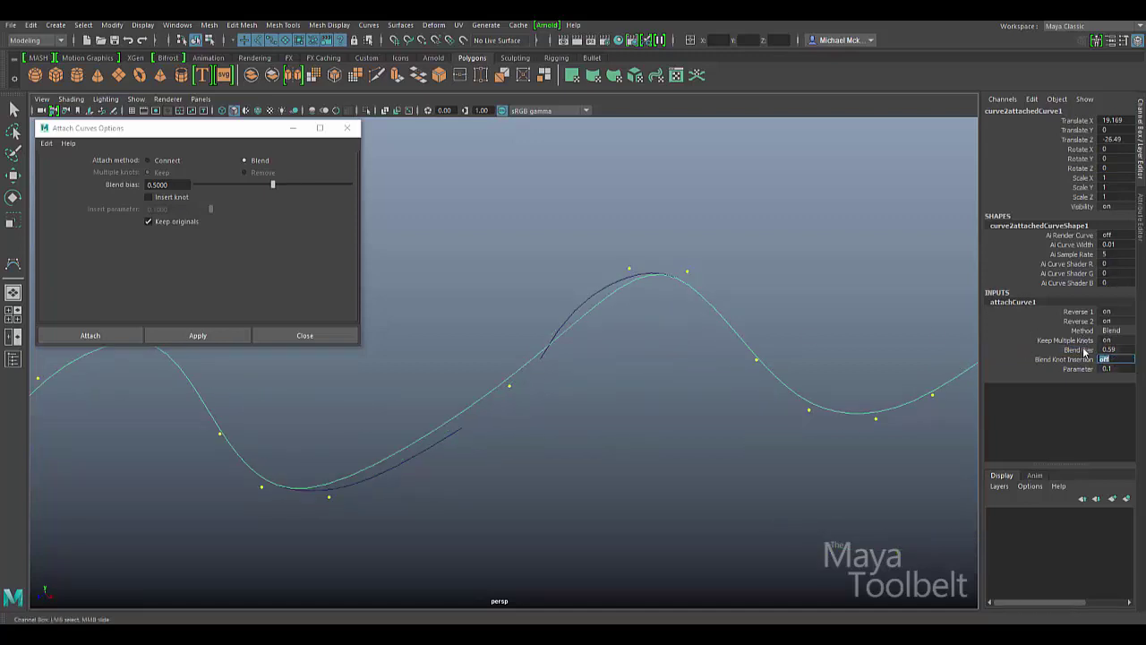
pyautogui.click(1085, 352)
pyautogui.moveTo(731, 413); pyautogui.dragTo(761, 426, button='middle')
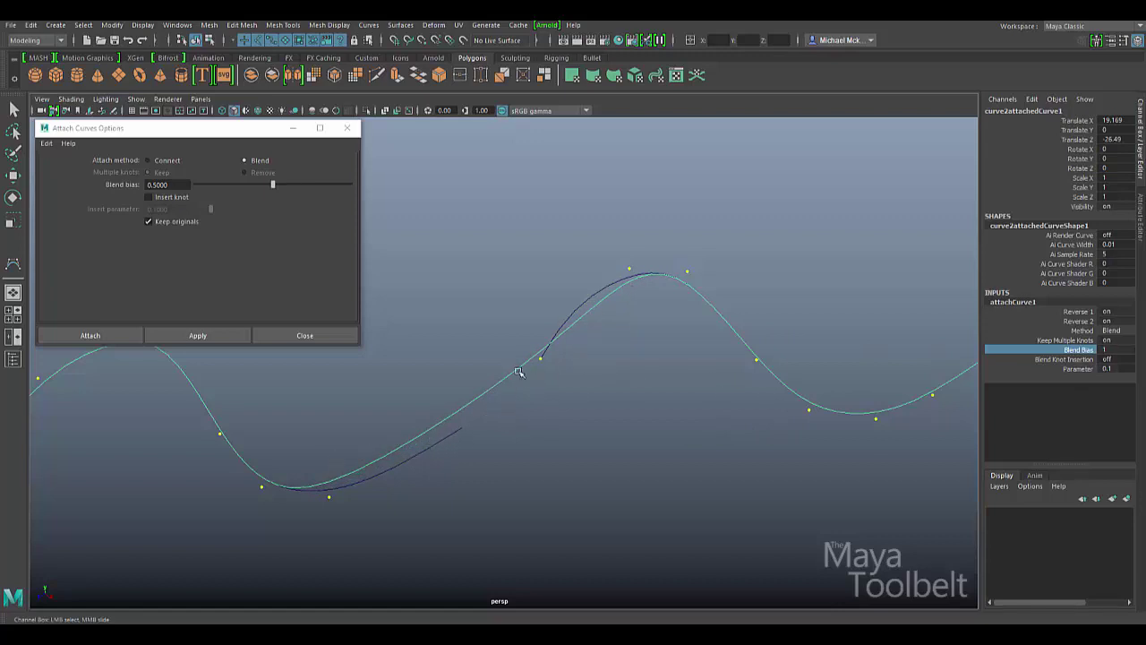
# Turn on Blend Knot Insertion, keep Blend Bias at 1, and examine the join from several angles
pyautogui.click(1110, 359)
pyautogui.write('1')
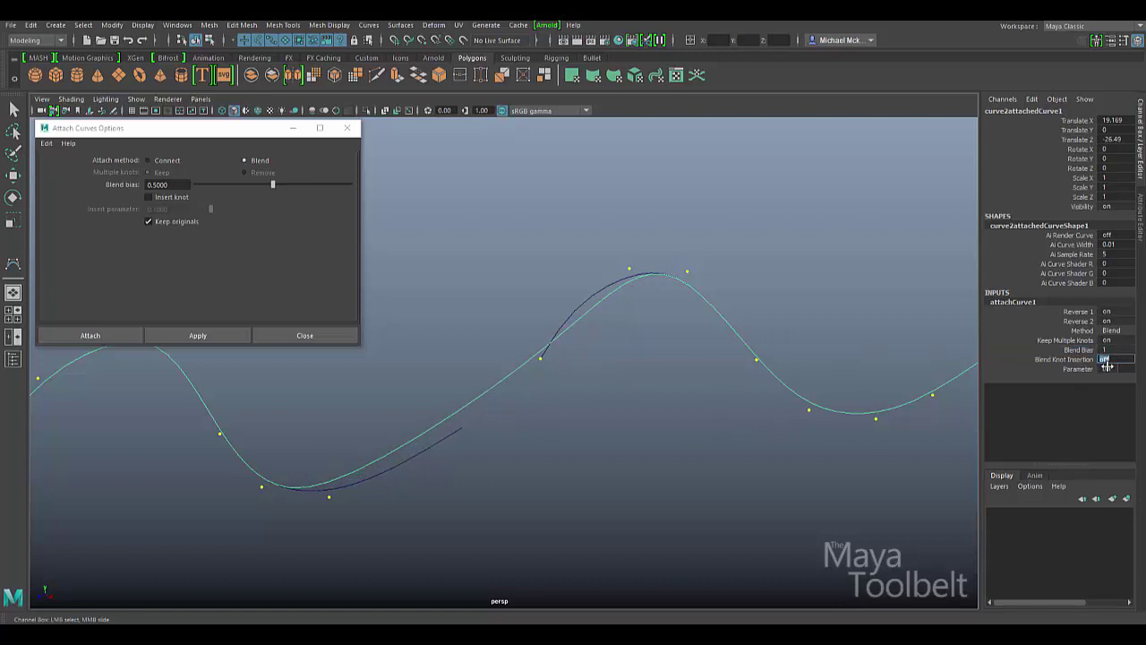
pyautogui.press('Return')
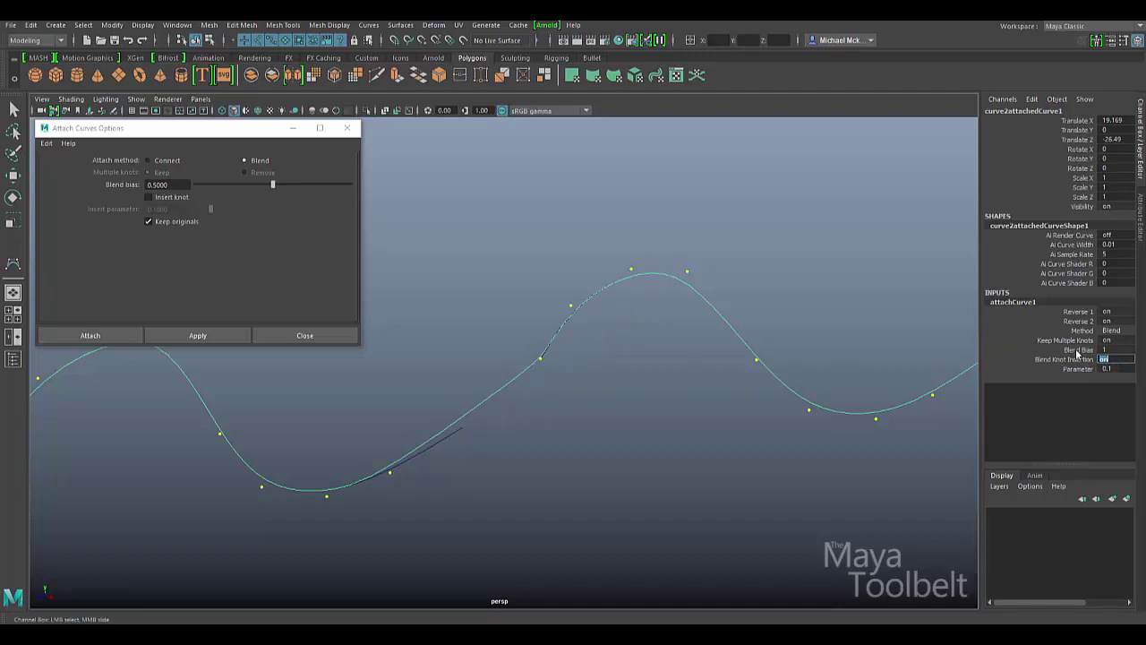
pyautogui.click(1077, 350)
pyautogui.moveTo(666, 449); pyautogui.dragTo(690, 458, button='middle')
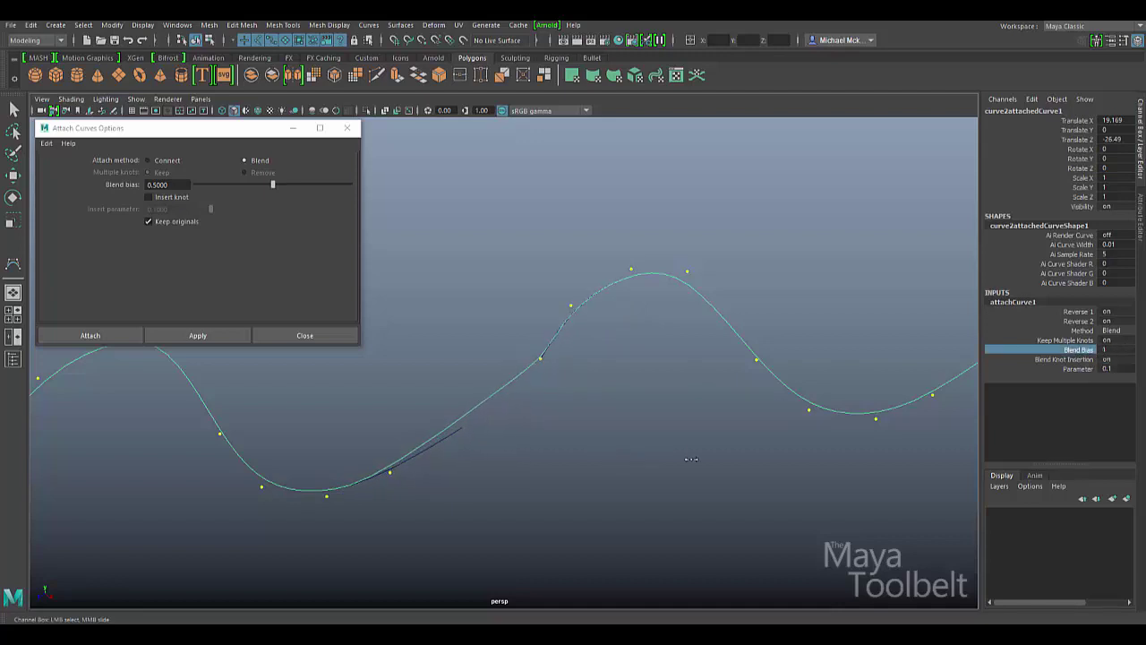
pyautogui.keyDown('alt'); pyautogui.moveTo(633, 367); pyautogui.dragTo(506, 391); pyautogui.keyUp('alt')
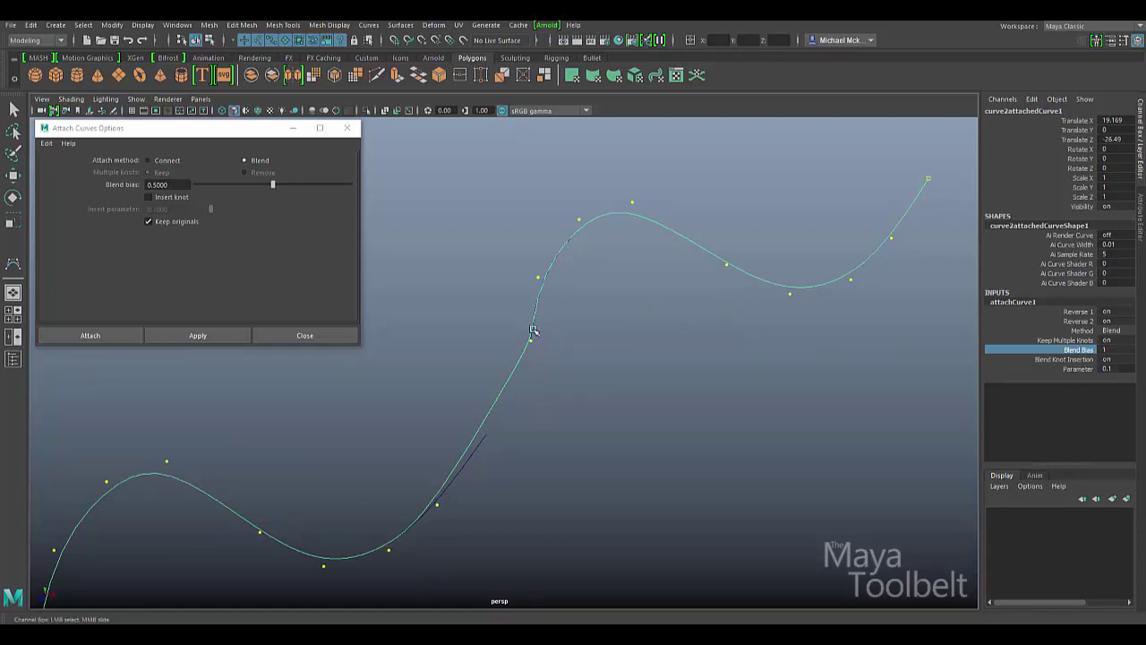
pyautogui.keyDown('alt'); pyautogui.moveTo(535, 309); pyautogui.dragTo(530, 358); pyautogui.keyUp('alt')
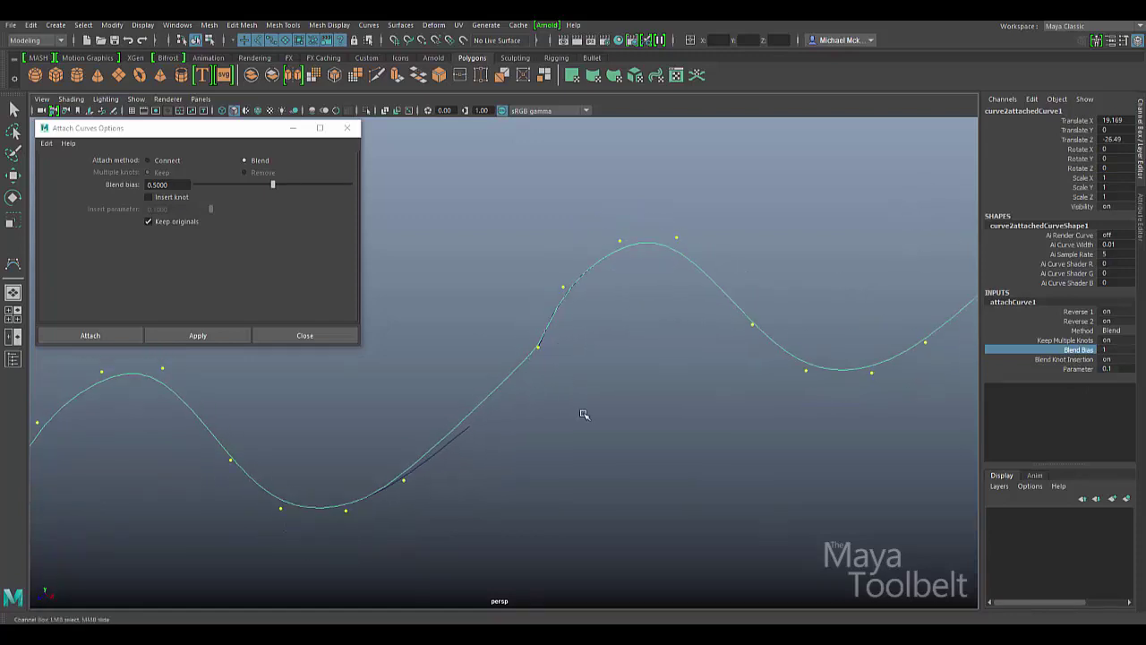
# Lower the attached curve's Blend Bias to 0.48 and switch the method to Connect in both the attach options and attachCurve1
pyautogui.moveTo(650, 454); pyautogui.dragTo(618, 476, button='middle')
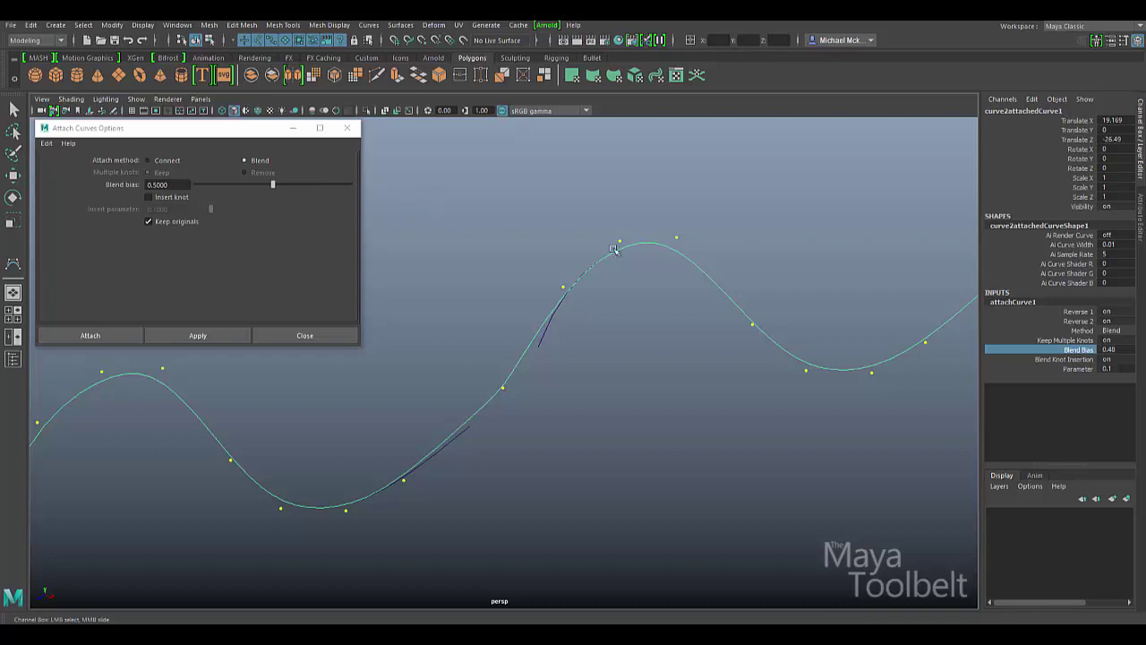
pyautogui.click(1127, 333)
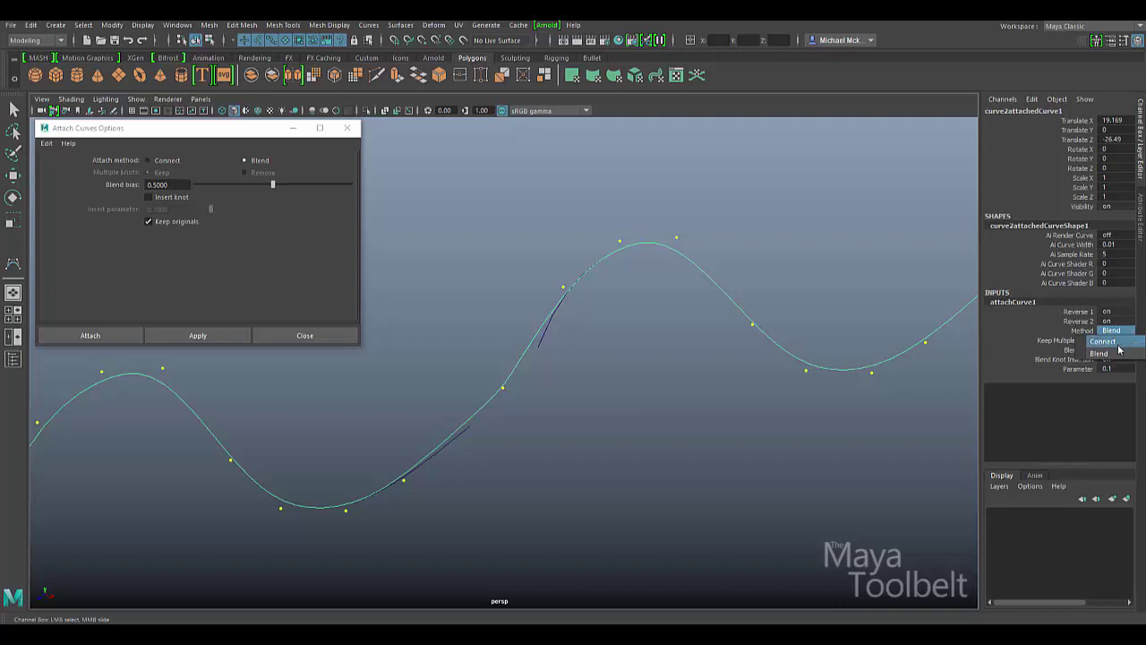
pyautogui.click(152, 161)
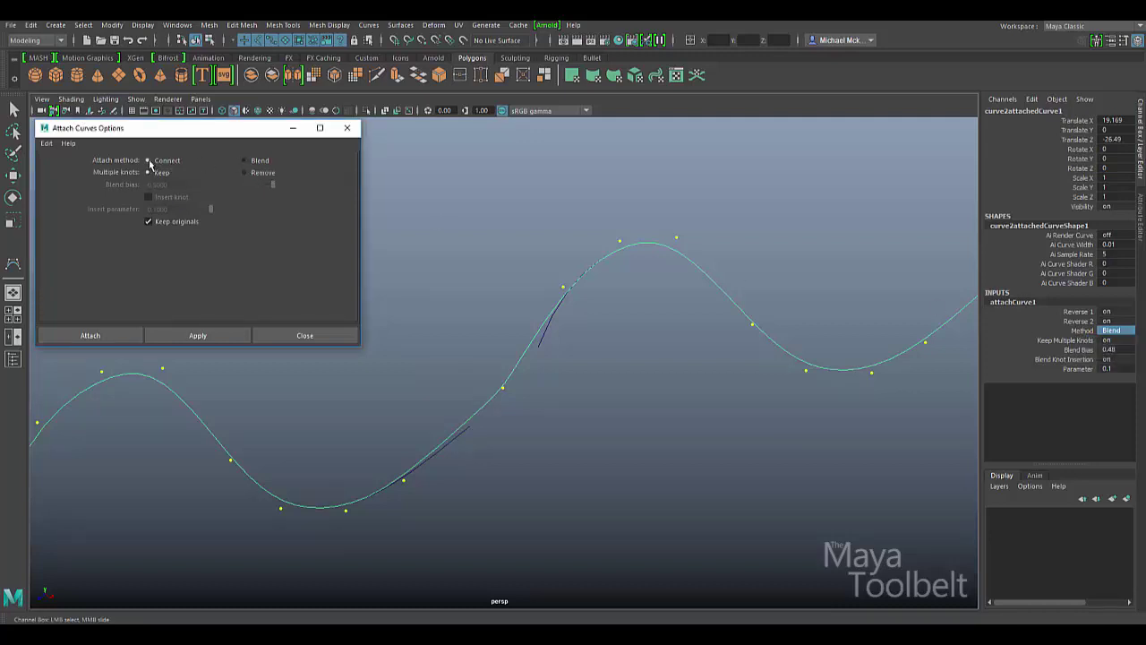
pyautogui.moveTo(166, 136); pyautogui.dragTo(153, 138)
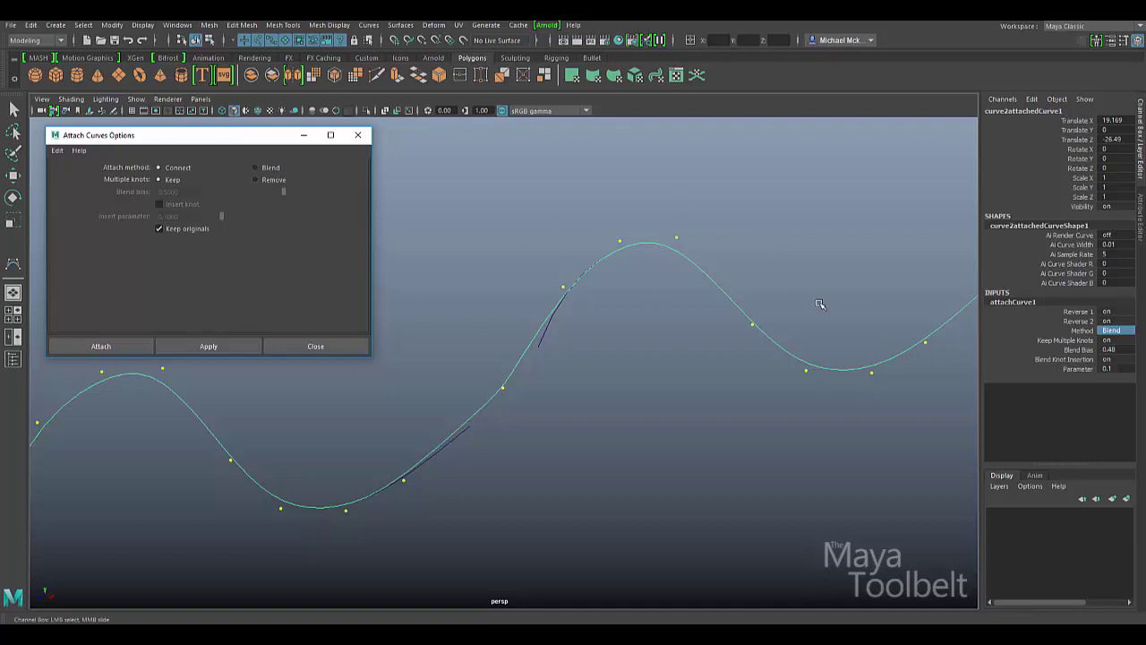
pyautogui.click(1110, 330)
pyautogui.click(1104, 341)
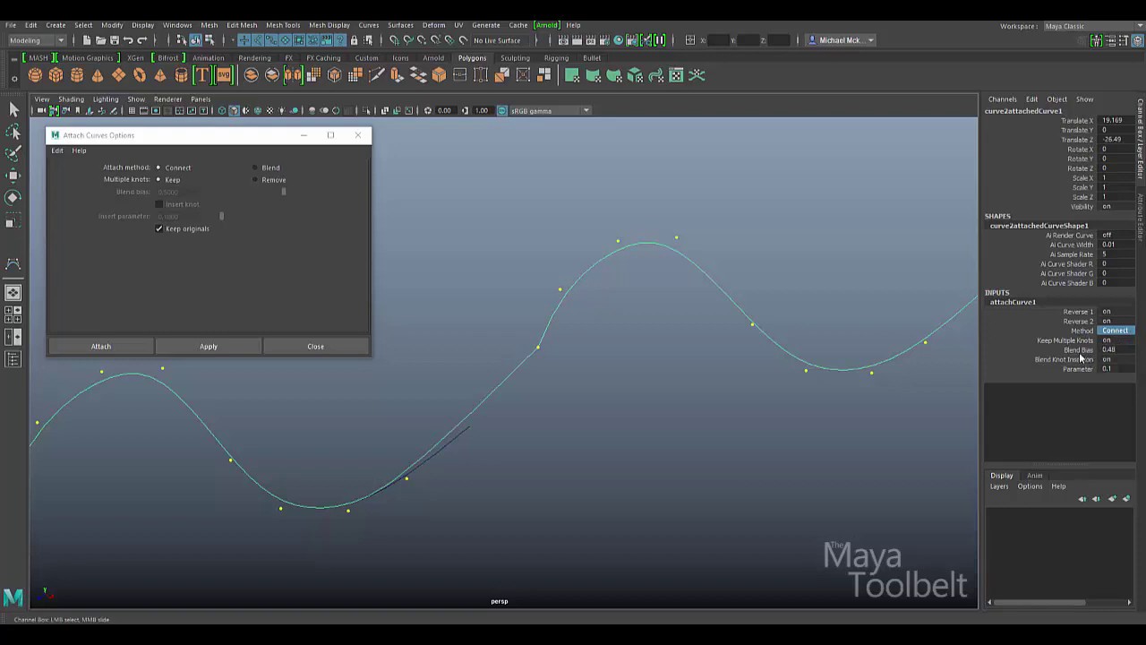
# With Connect active, lower the Blend Bias of attachCurve1 to 0 to test whether it affects the join
pyautogui.click(1079, 351)
pyautogui.click(1079, 359)
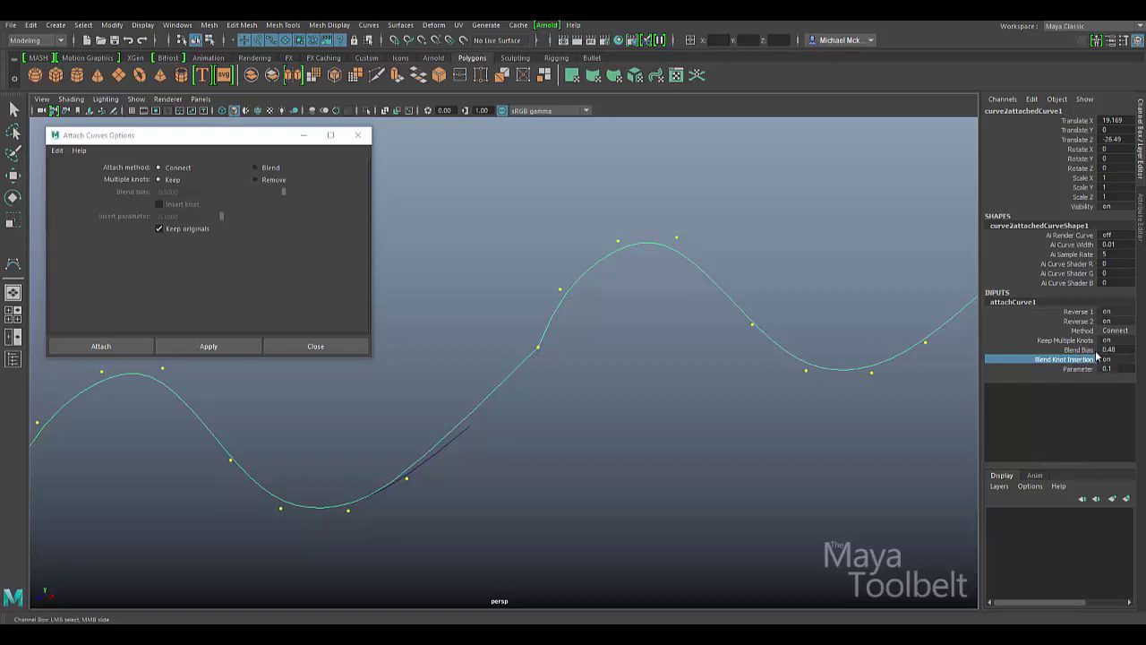
pyautogui.click(1089, 350)
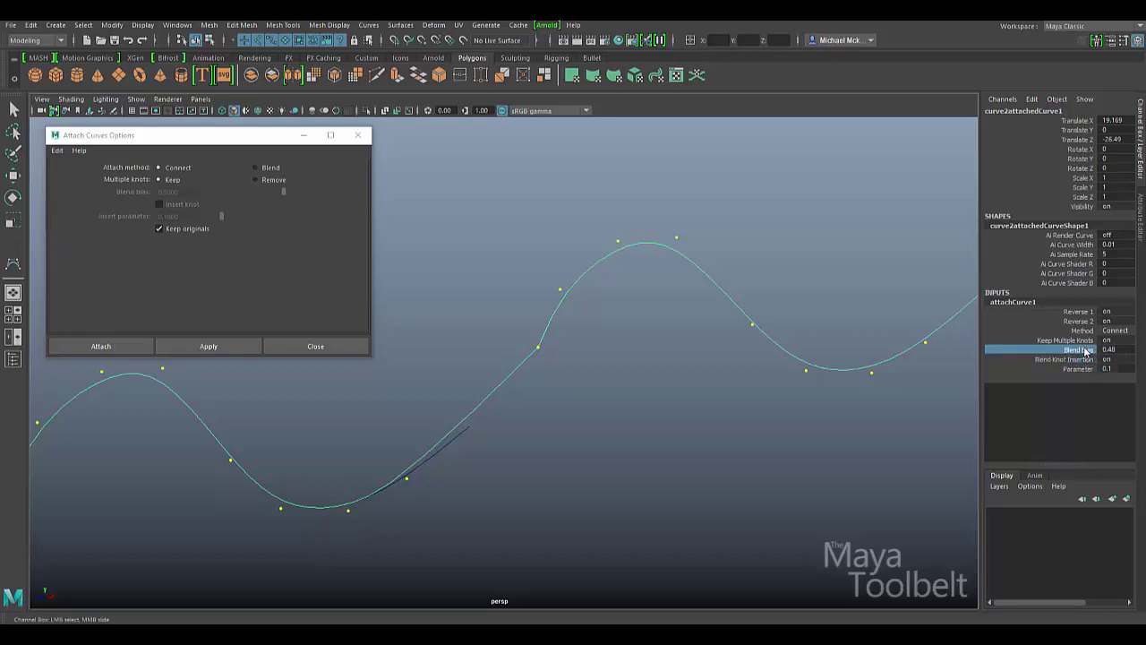
pyautogui.click(1084, 361)
pyautogui.click(1080, 350)
pyautogui.moveTo(672, 417); pyautogui.dragTo(739, 421, button='middle')
pyautogui.click(1115, 330)
pyautogui.click(1116, 331)
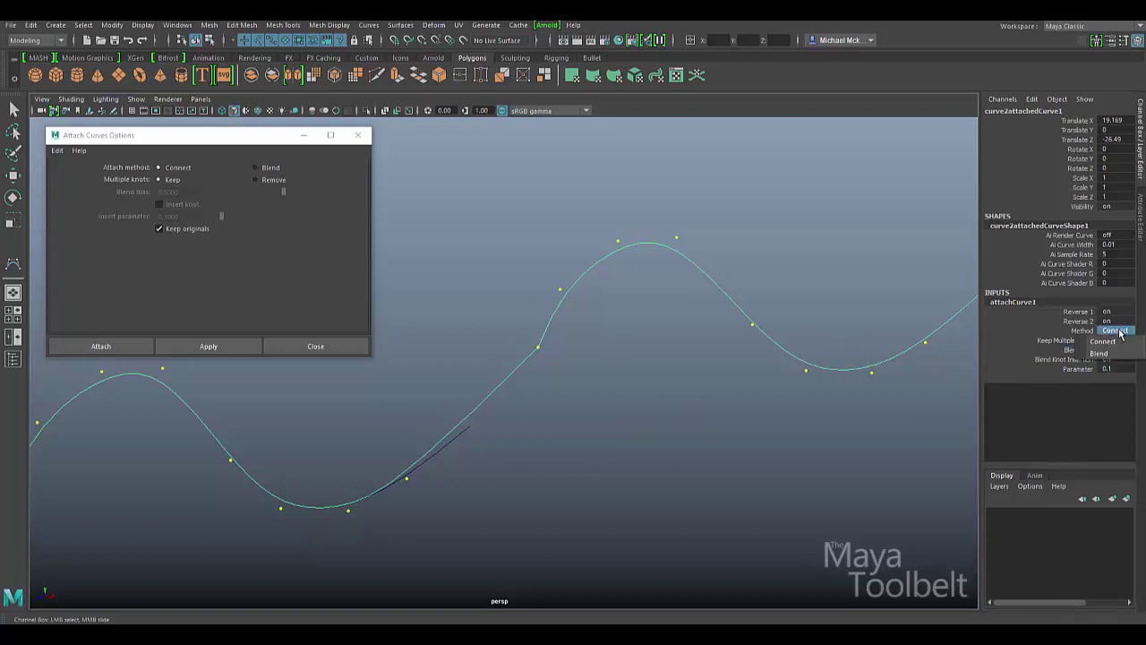
pyautogui.click(1117, 331)
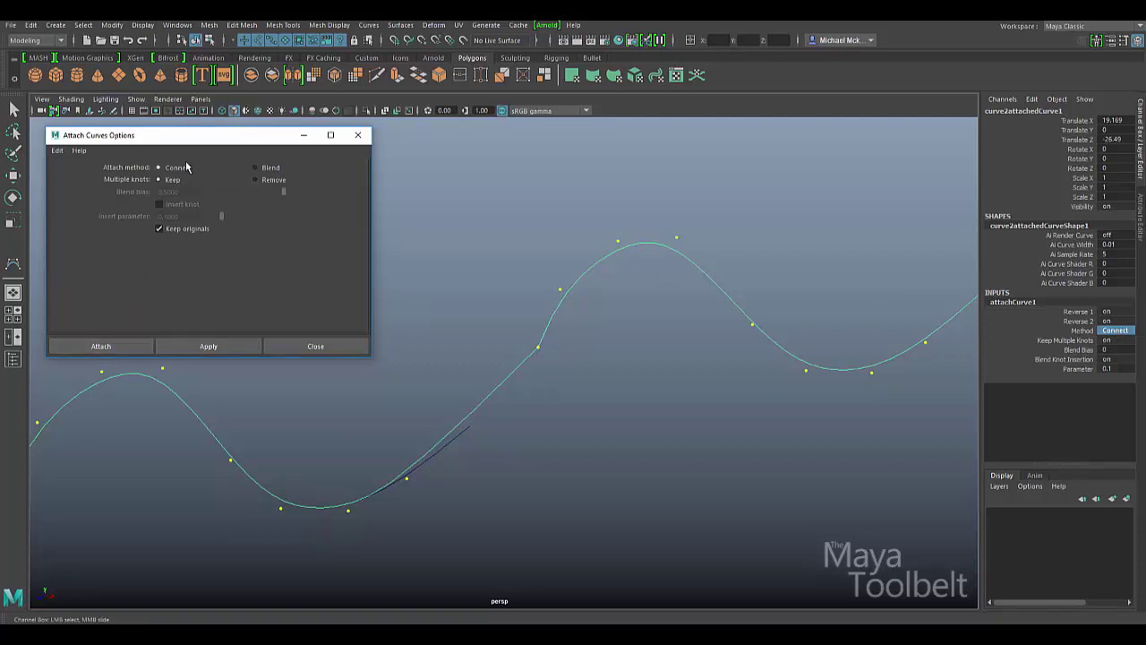
# Switch the attach options to Blend and back to Connect, with Multiple Knots set to Keep
pyautogui.click(256, 167)
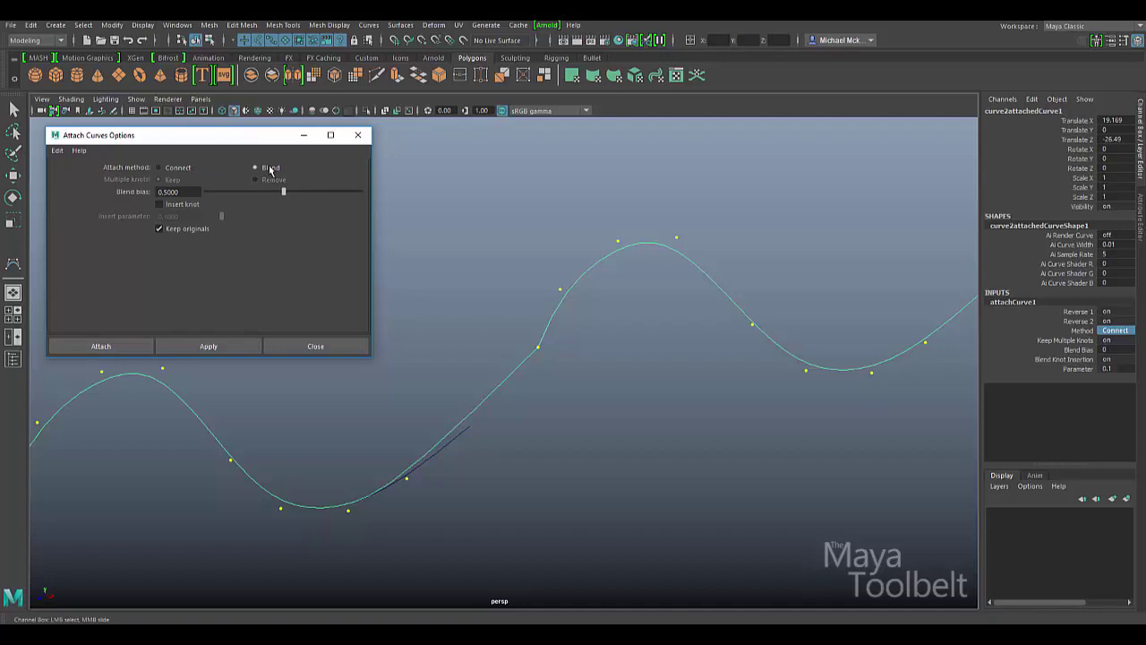
pyautogui.click(181, 169)
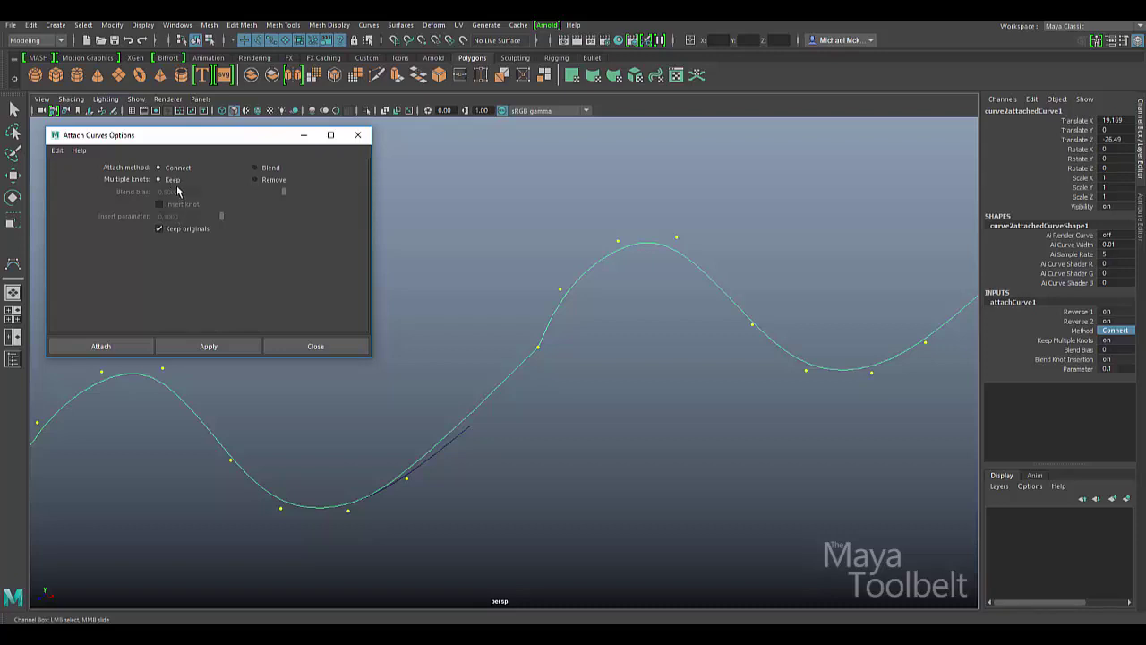
pyautogui.doubleClick(1104, 341)
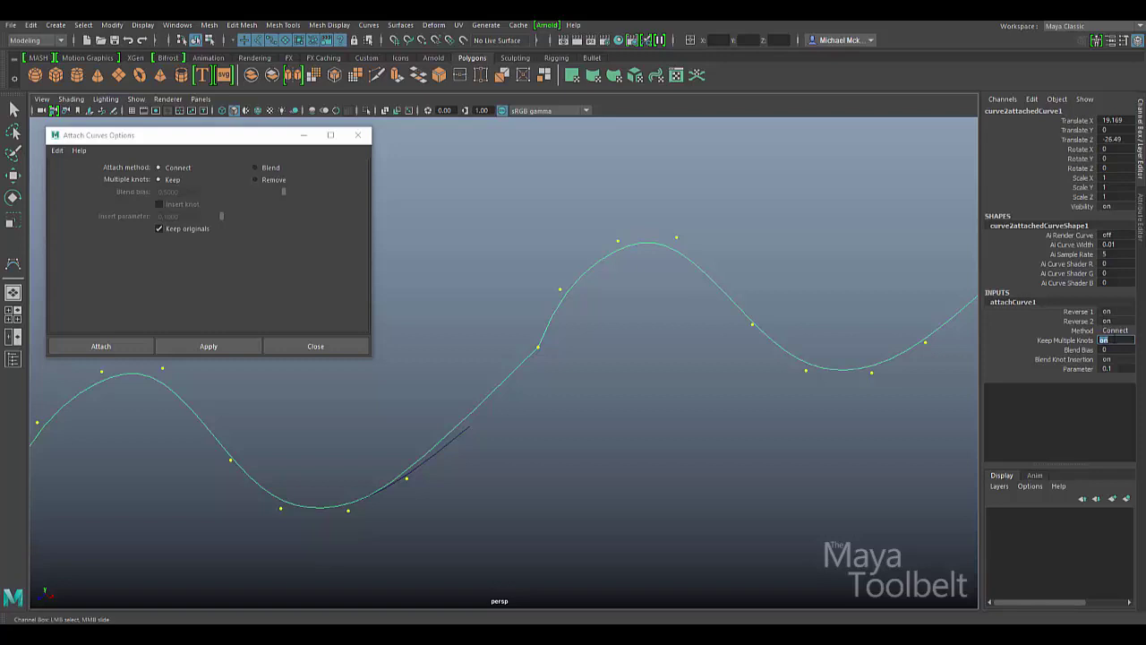
pyautogui.click(173, 179)
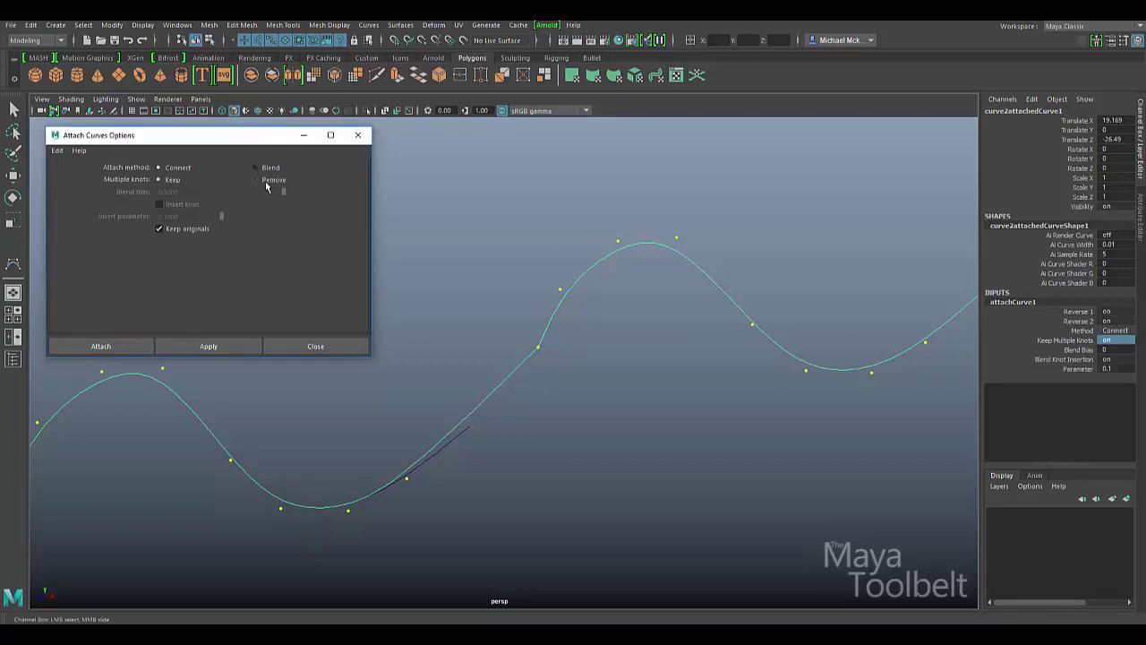
pyautogui.click(173, 180)
# Turn off Keep Multiple Knots on attachCurve1, examine the join, and turn it back on
pyautogui.click(1112, 340)
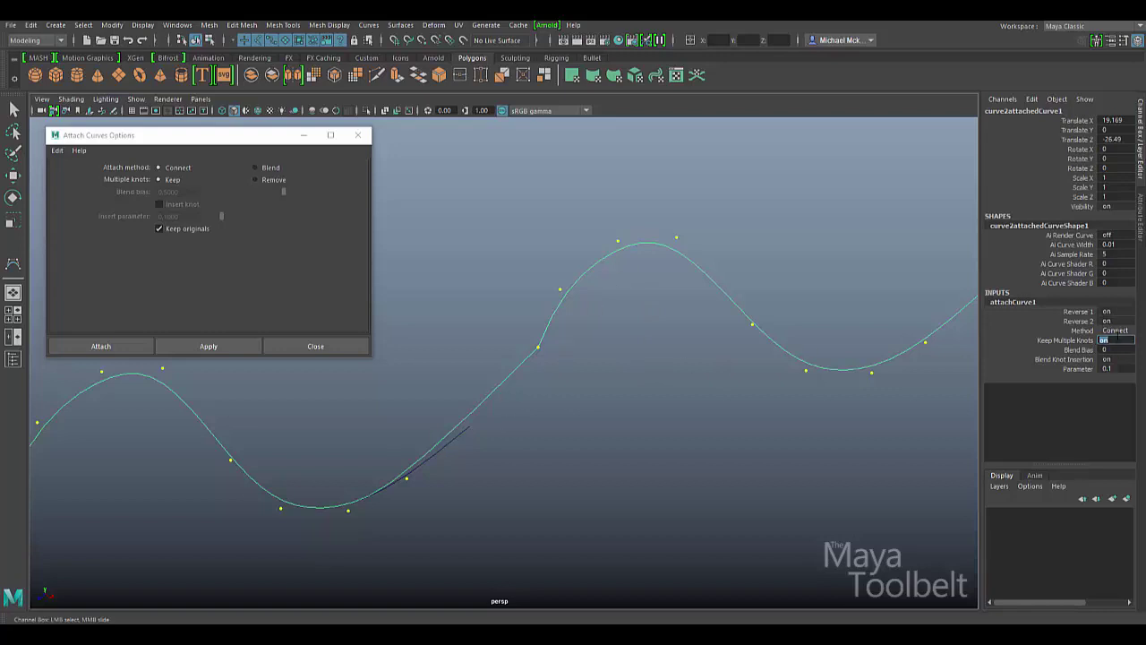
pyautogui.press('Return')
pyautogui.keyDown('alt'); pyautogui.moveTo(428, 568); pyautogui.dragTo(540, 489); pyautogui.keyUp('alt')
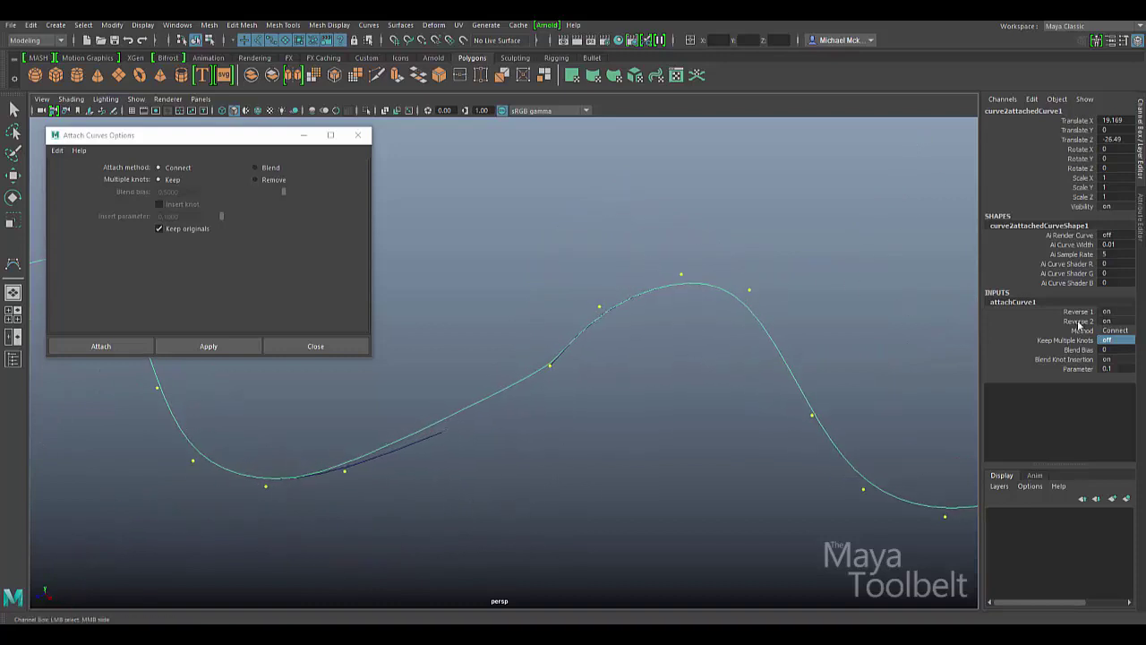
pyautogui.keyDown('alt'); pyautogui.moveTo(699, 373); pyautogui.dragTo(709, 370); pyautogui.keyUp('alt')
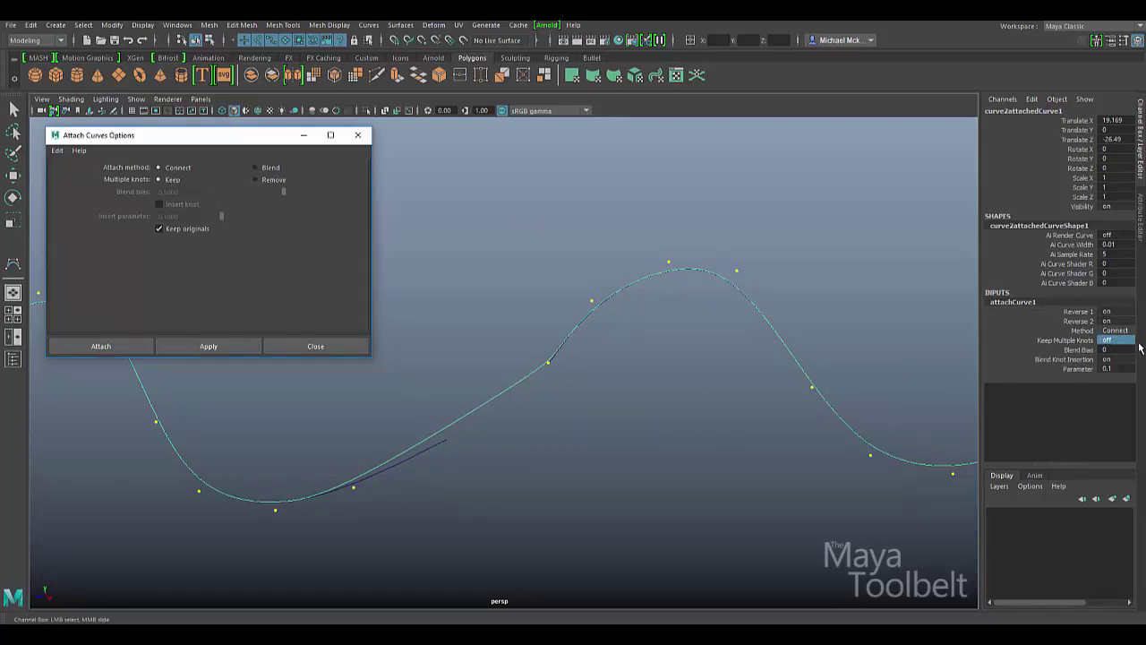
pyautogui.doubleClick(1119, 338)
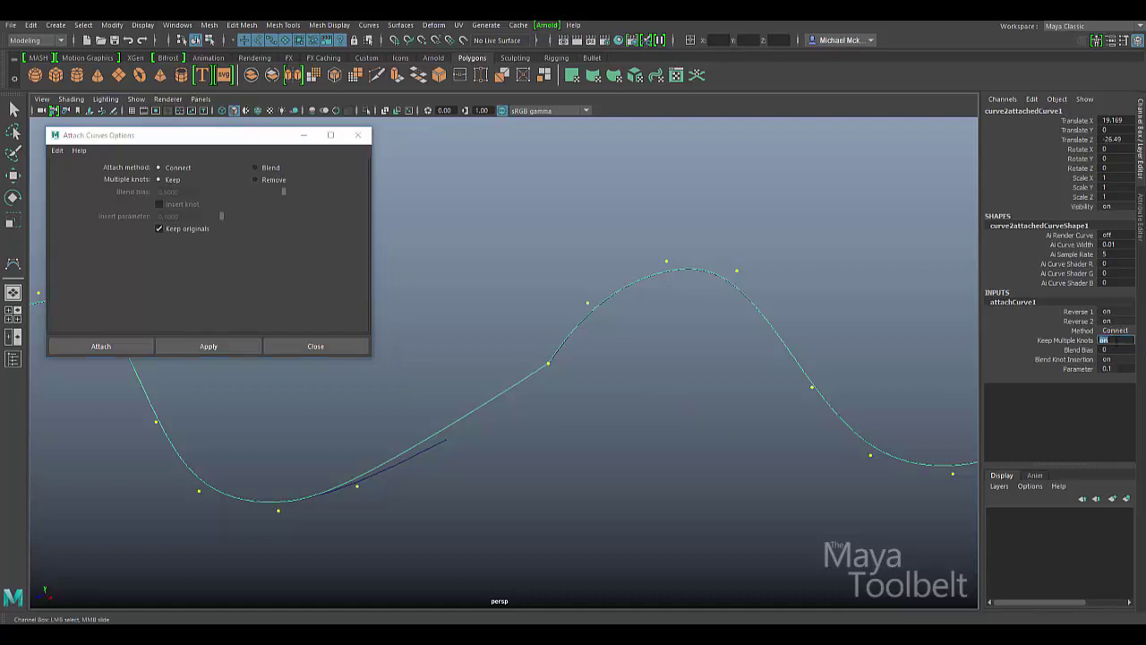
pyautogui.press('Return')
# Pull the attached curve's join CV along the X axis to test the corner, and undo the move
pyautogui.click(636, 391)
pyautogui.hotkey('ctrl', 'z')
pyautogui.press('w')
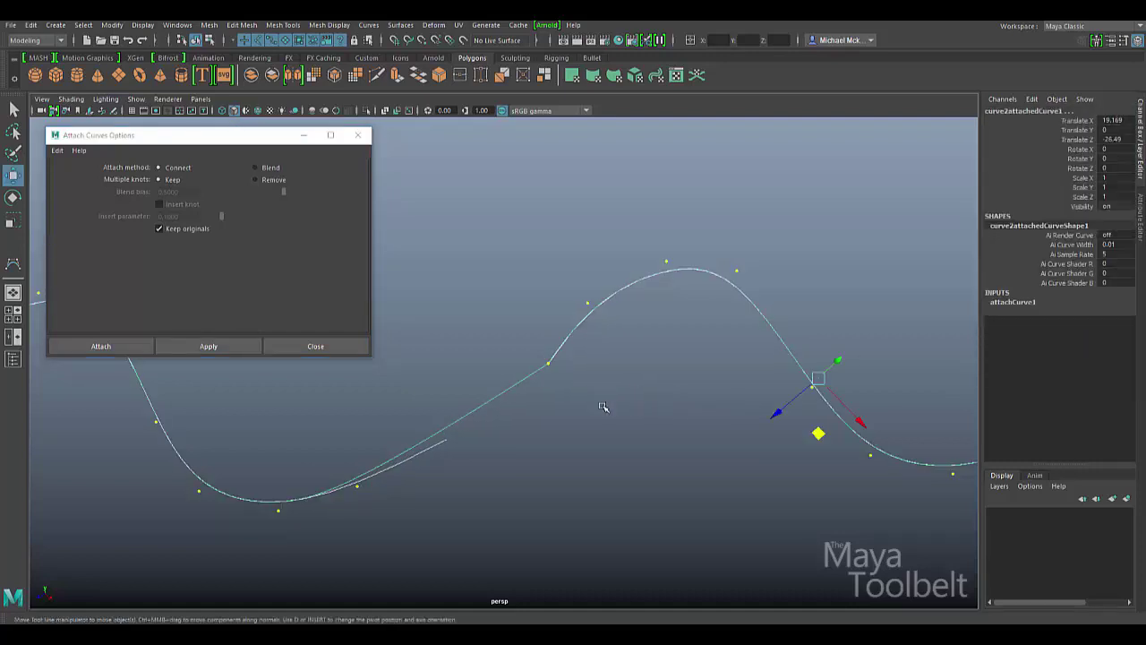
pyautogui.click(636, 428)
pyautogui.keyDown('alt'); pyautogui.moveTo(563, 435); pyautogui.dragTo(583, 392); pyautogui.keyUp('alt')
pyautogui.click(421, 405)
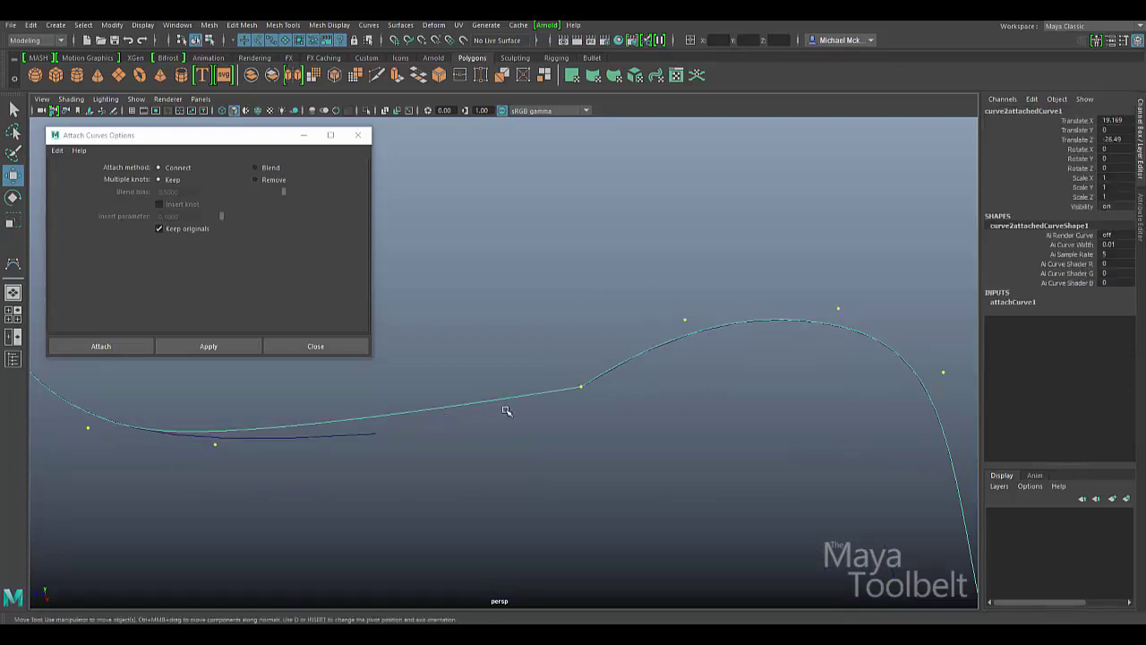
pyautogui.moveTo(538, 420); pyautogui.dragTo(488, 327, button='right')
pyautogui.click(577, 390)
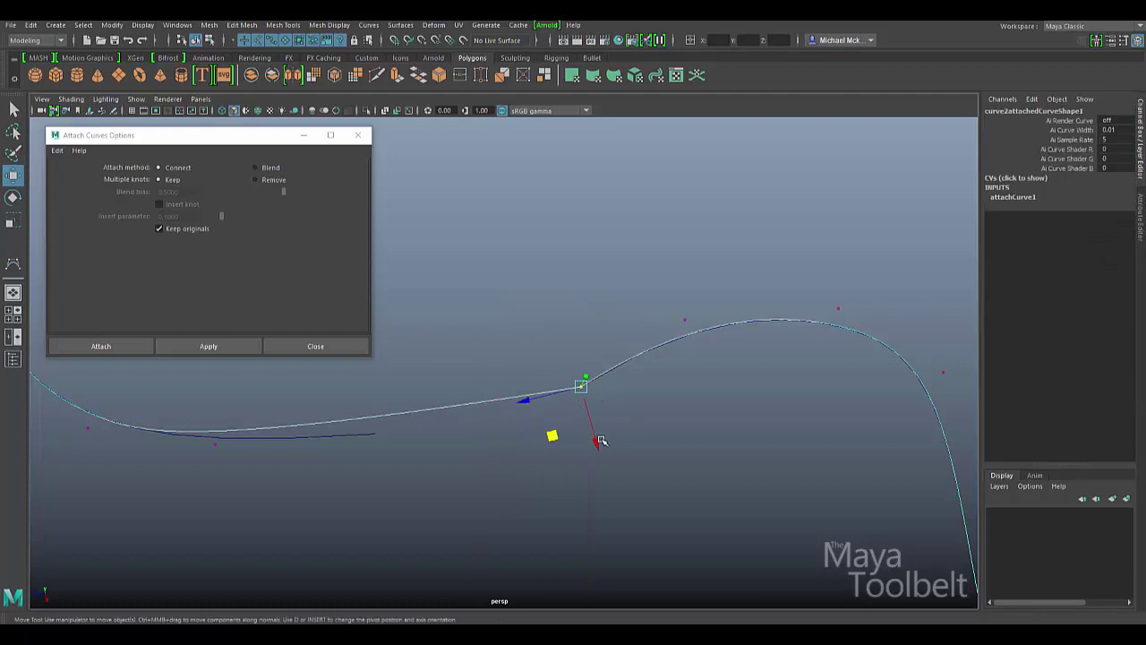
pyautogui.moveTo(597, 440); pyautogui.dragTo(713, 547)
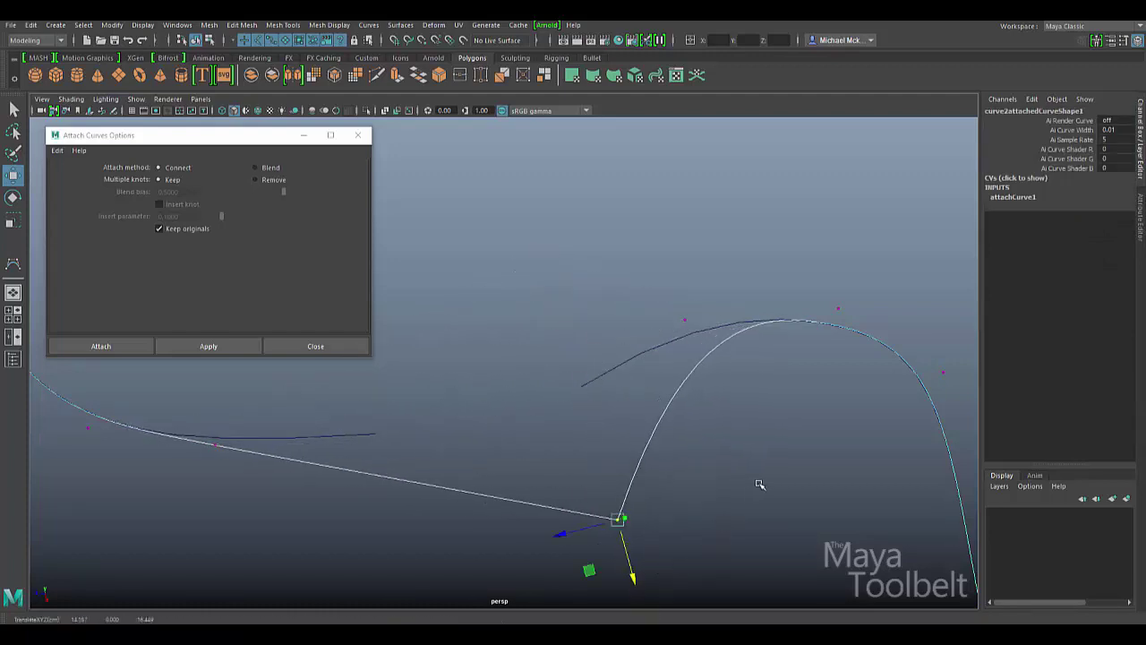
pyautogui.keyDown('alt'); pyautogui.moveTo(760, 483); pyautogui.dragTo(649, 370); pyautogui.keyUp('alt')
pyautogui.hotkey('ctrl', 'z')
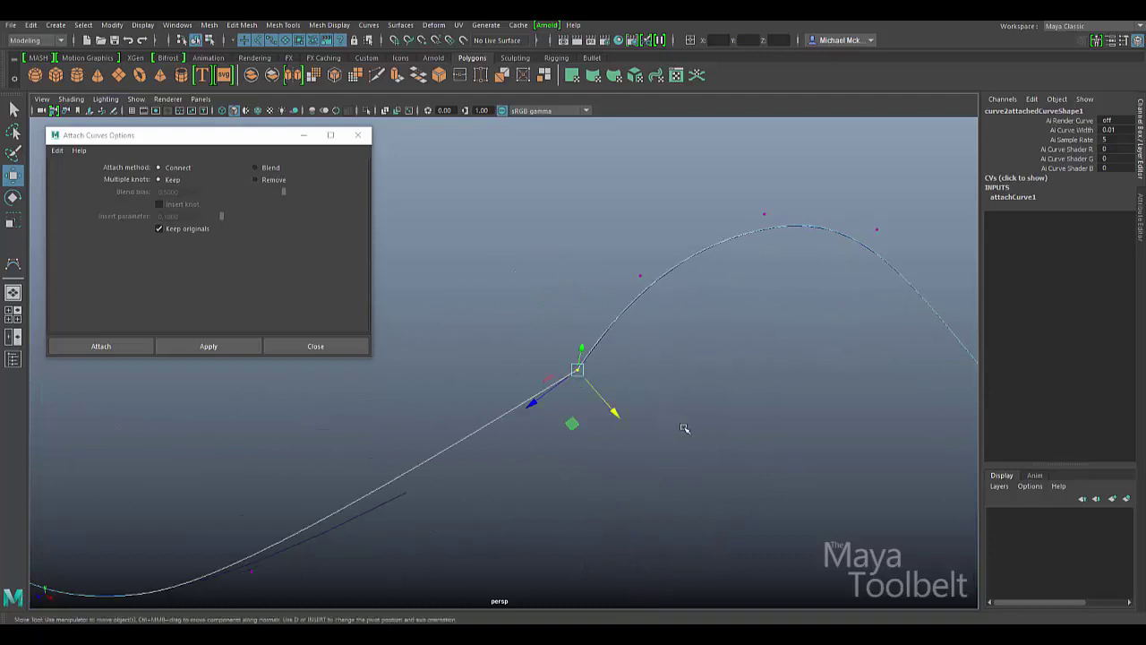
# Return to object selection on the attached curve and turn off Keep Multiple Knots on attachCurve1
pyautogui.click(689, 380)
pyautogui.press('F8')
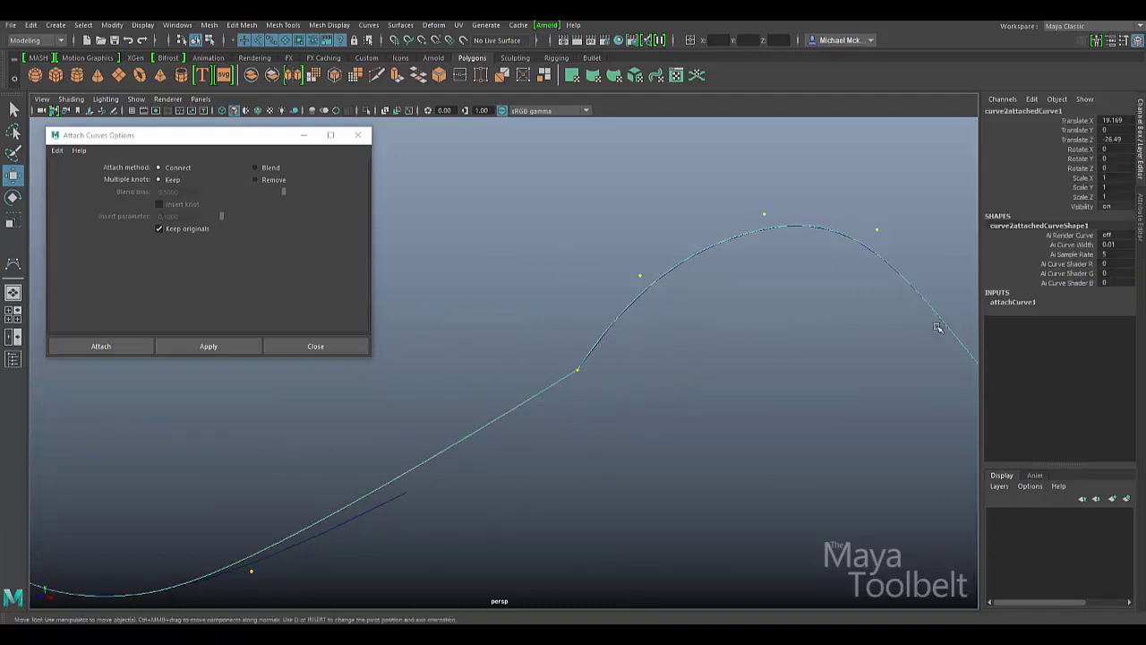
pyautogui.click(1014, 302)
pyautogui.click(1106, 340)
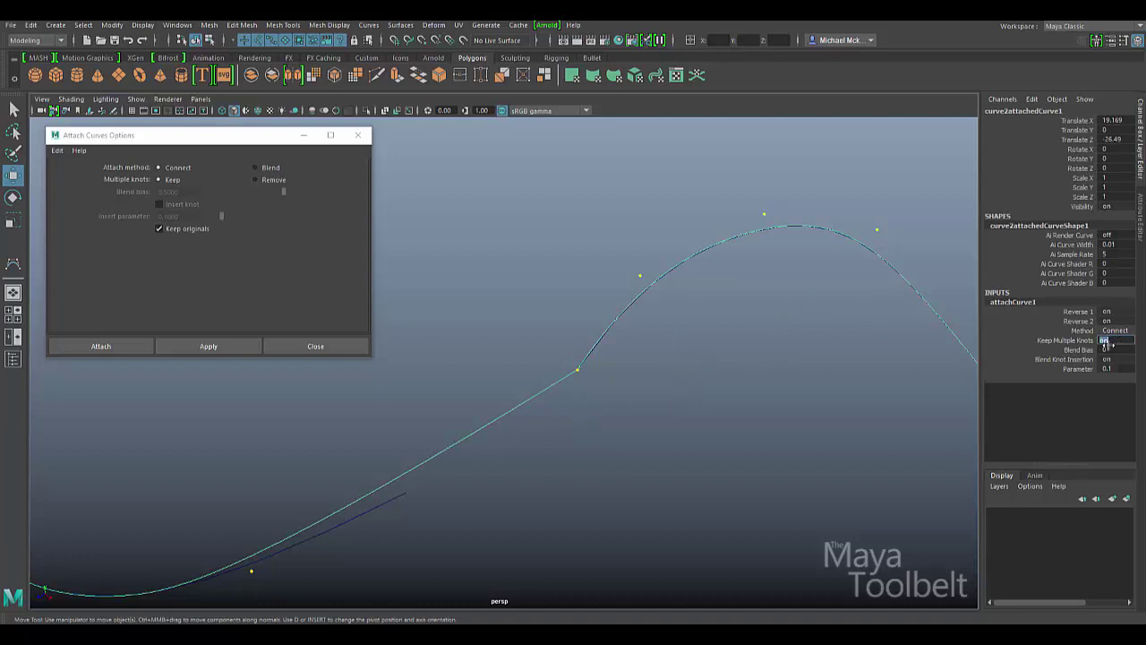
pyautogui.write('off')
pyautogui.press('Return')
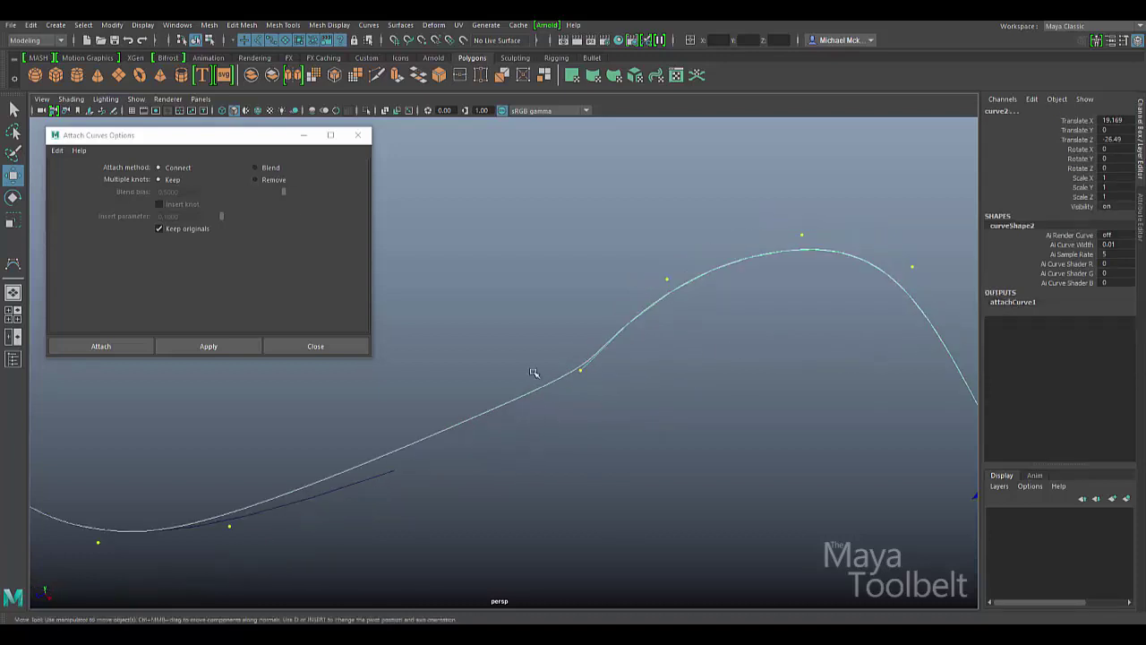
# Move the join CV back and forth along the X axis to test the bend with Keep Multiple Knots off
pyautogui.moveTo(520, 330); pyautogui.dragTo(493, 365, button='right')
pyautogui.click(580, 368)
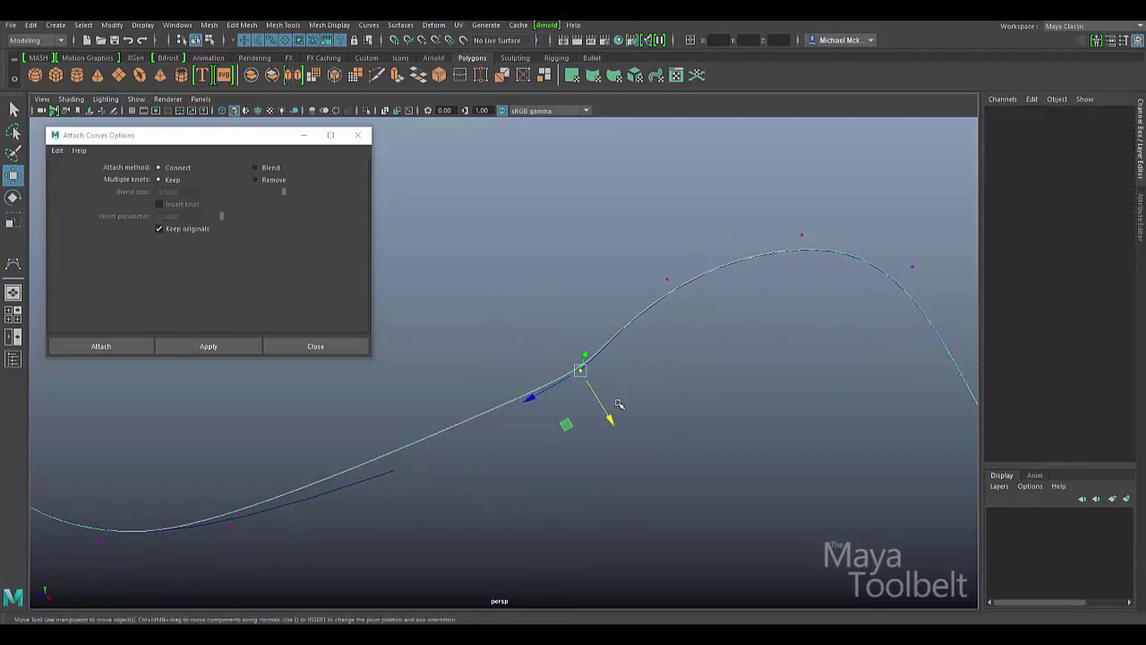
pyautogui.moveTo(609, 415); pyautogui.dragTo(733, 504)
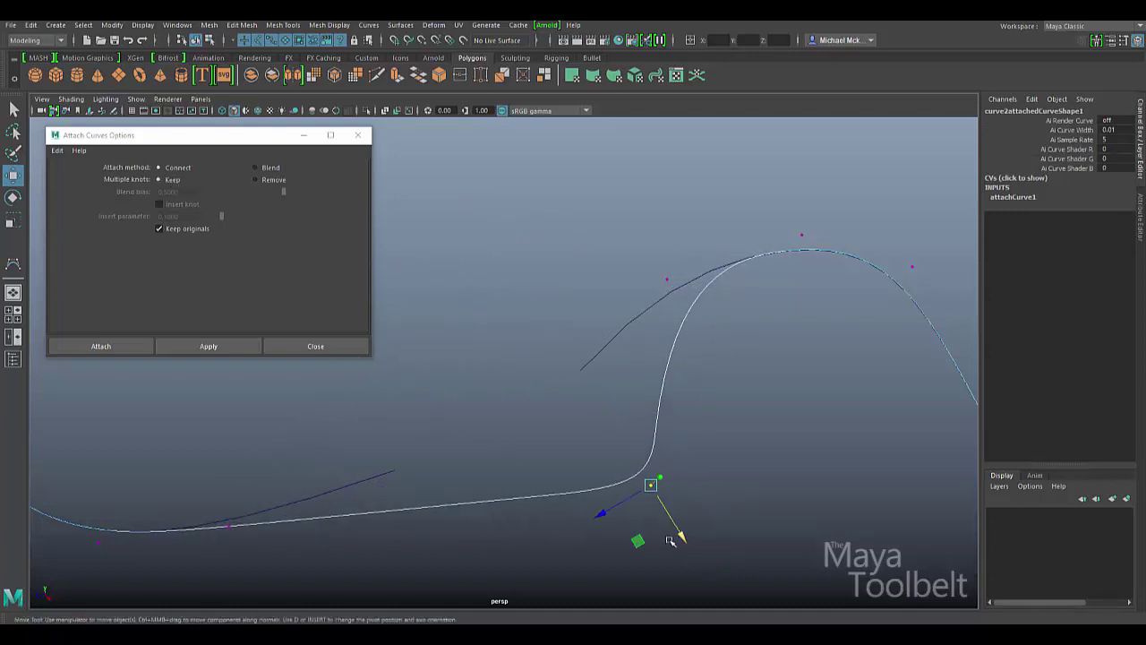
pyautogui.moveTo(679, 528); pyautogui.dragTo(624, 441)
pyautogui.hotkey('ctrl', 'z')
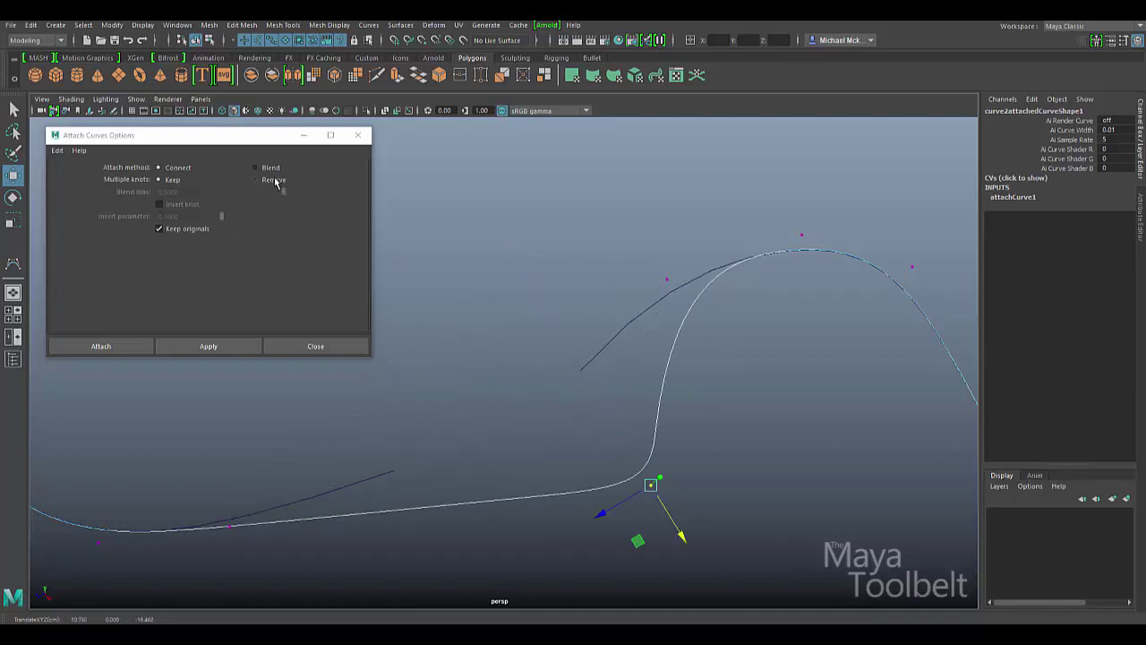
pyautogui.moveTo(682, 534); pyautogui.dragTo(574, 360)
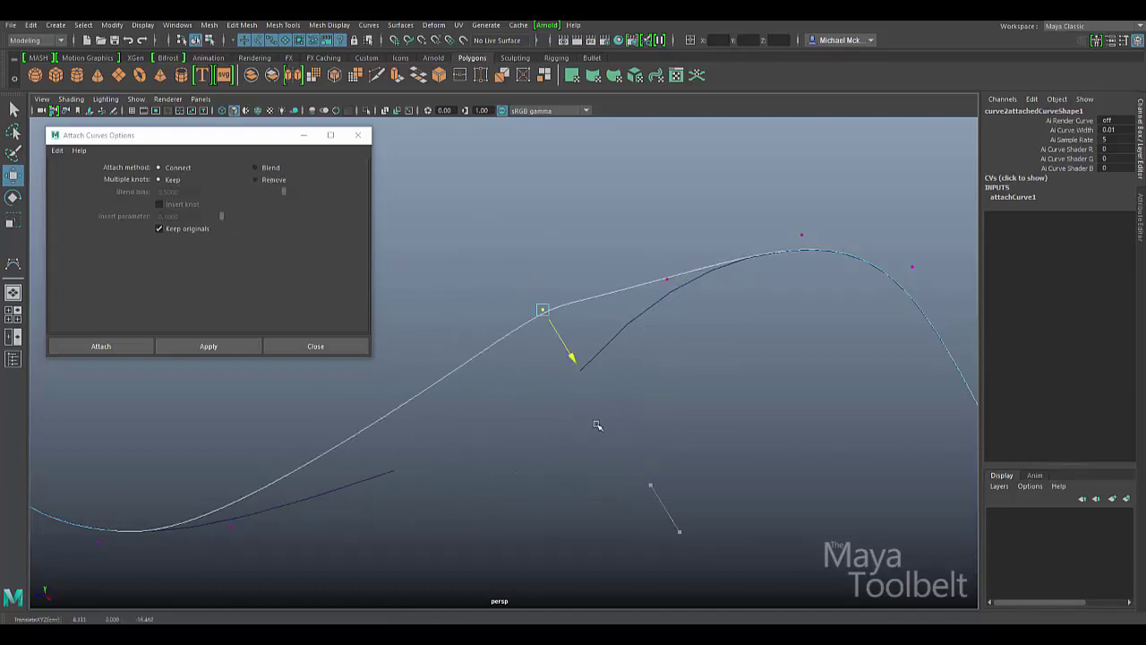
pyautogui.moveTo(597, 425); pyautogui.dragTo(596, 402)
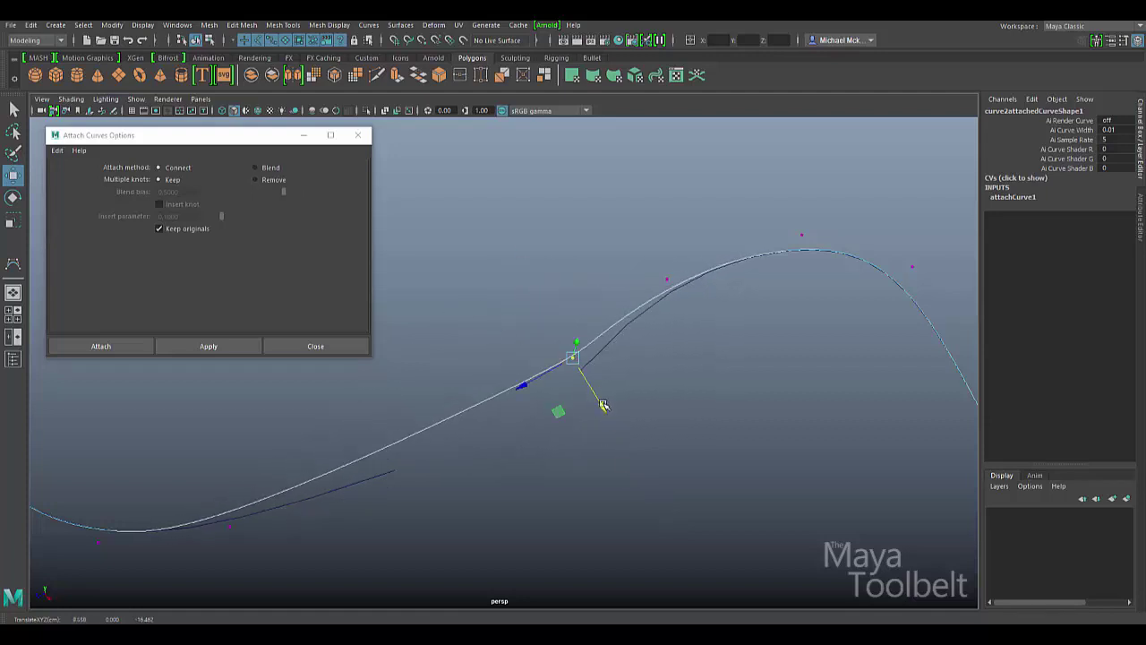
# Undo the test moves of the join CV and return to the attached curve as an object
pyautogui.hotkey('ctrl', 'z')
pyautogui.hotkey('ctrl', 'z')
pyautogui.hotkey('ctrl', 'z')
pyautogui.hotkey('ctrl', 'z')
pyautogui.hotkey('ctrl', 'z')
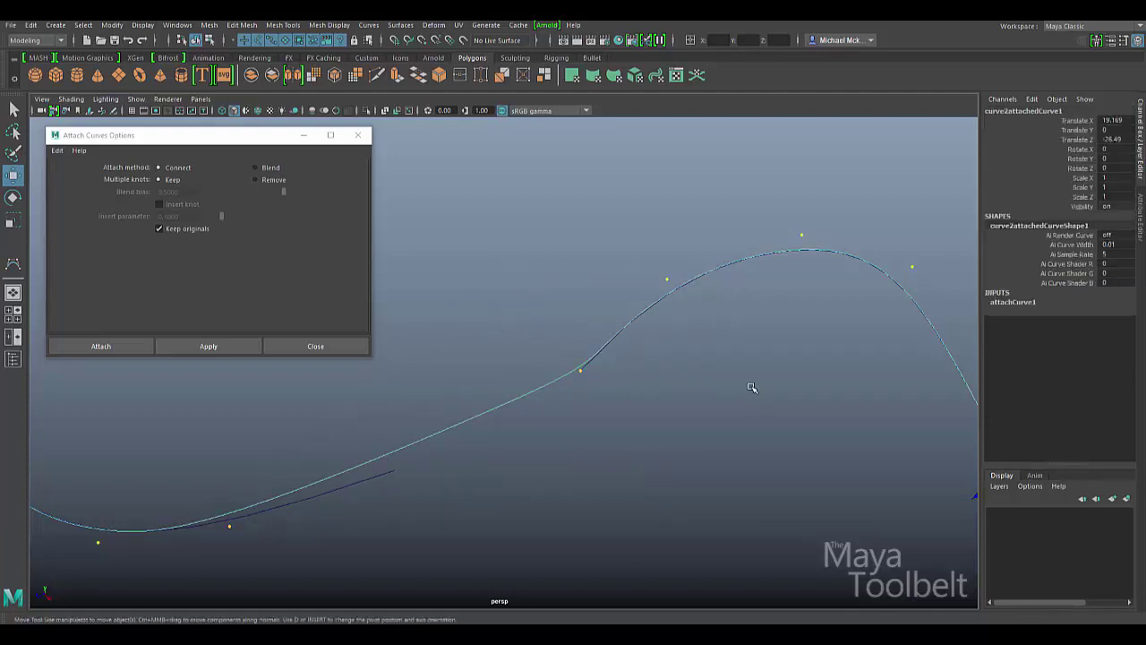
pyautogui.hotkey('ctrl', 'z')
pyautogui.hotkey('ctrl', 'z')
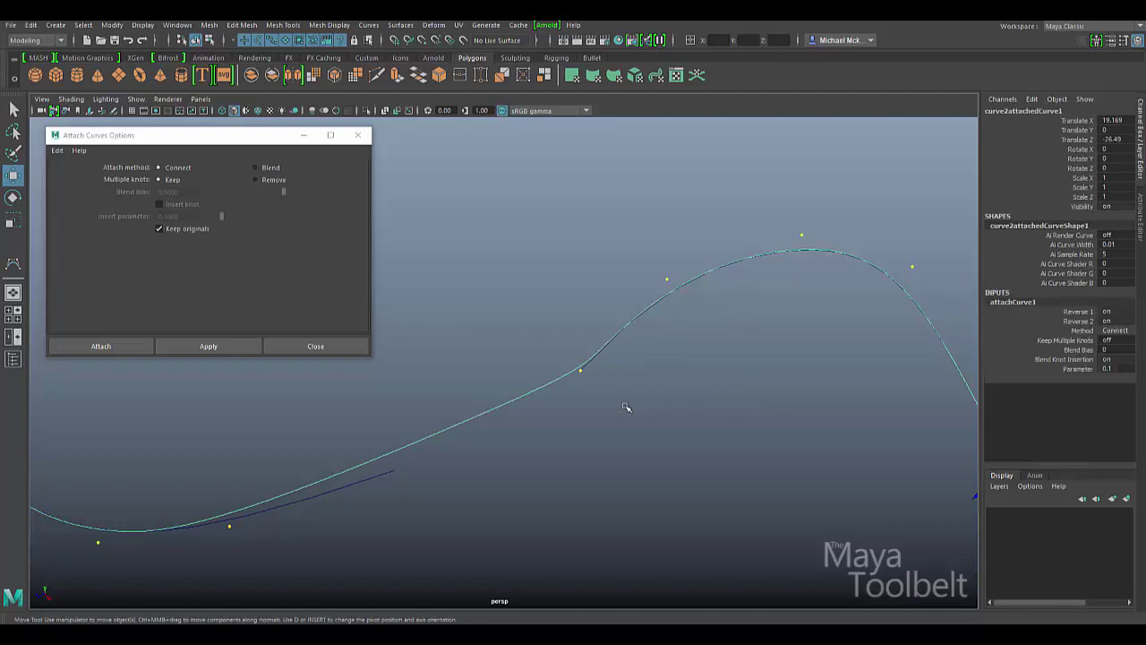
# Show the attachCurve1 settings of the attached curve and set the attach method in the options to Blend
pyautogui.keyDown('alt'); pyautogui.moveTo(693, 450); pyautogui.dragTo(896, 394); pyautogui.keyUp('alt')
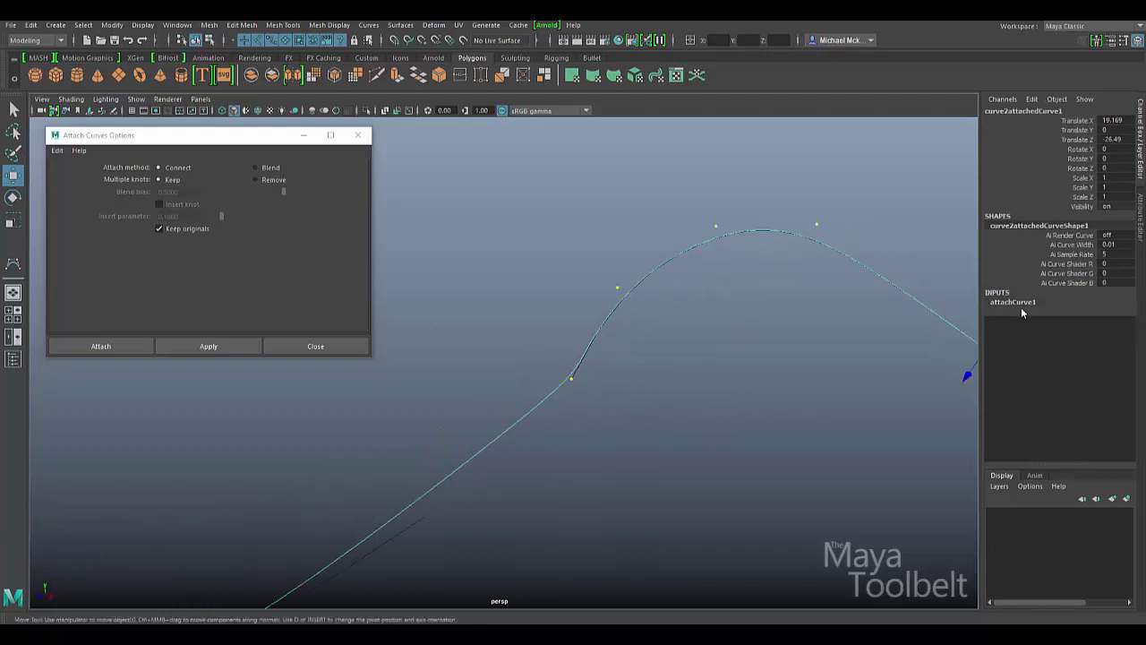
pyautogui.keyDown('alt'); pyautogui.moveTo(662, 397); pyautogui.dragTo(689, 388); pyautogui.keyUp('alt')
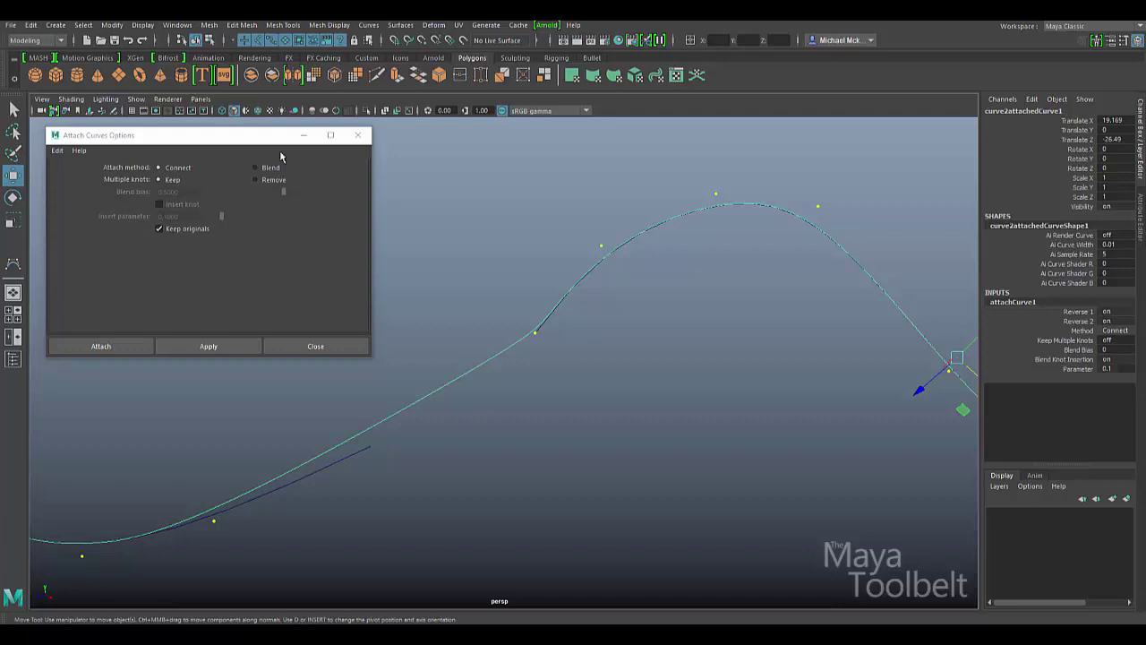
pyautogui.click(256, 168)
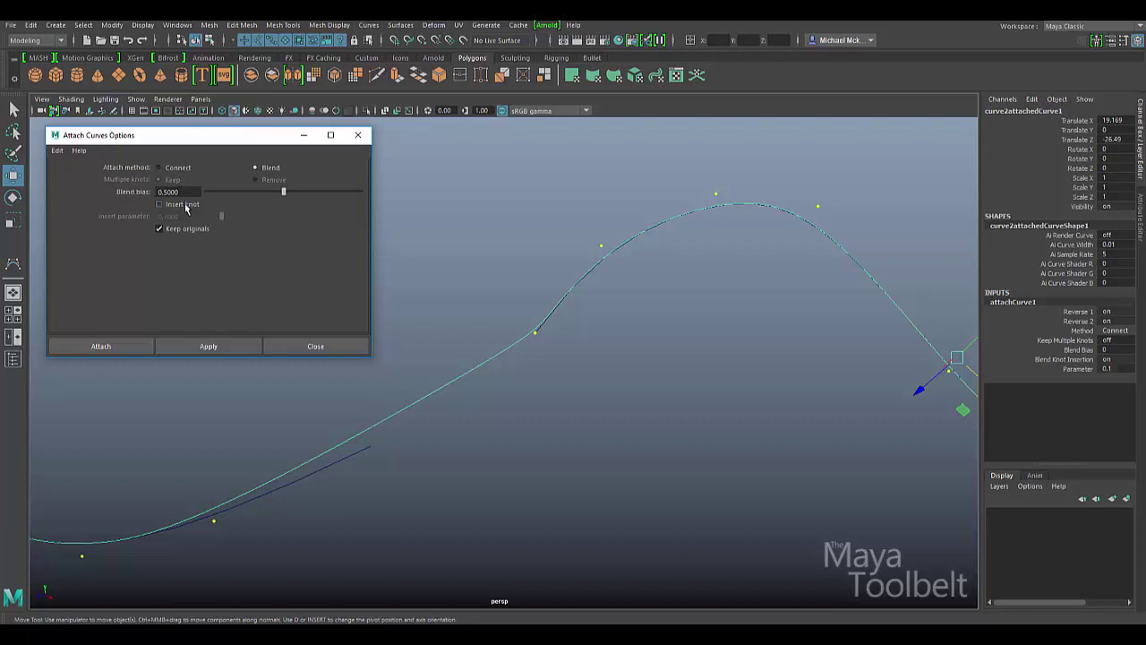
# Switch the attachCurve1 method of the attached curve to Blend and set its Blend Bias to 0.5
pyautogui.click(1119, 330)
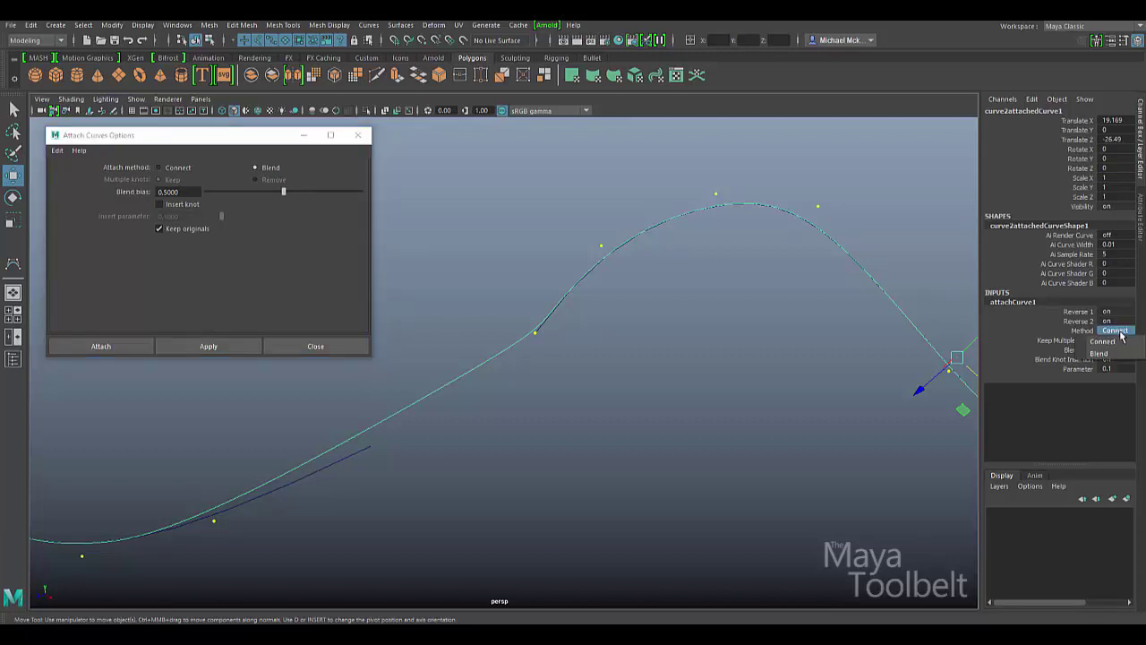
pyautogui.click(1103, 353)
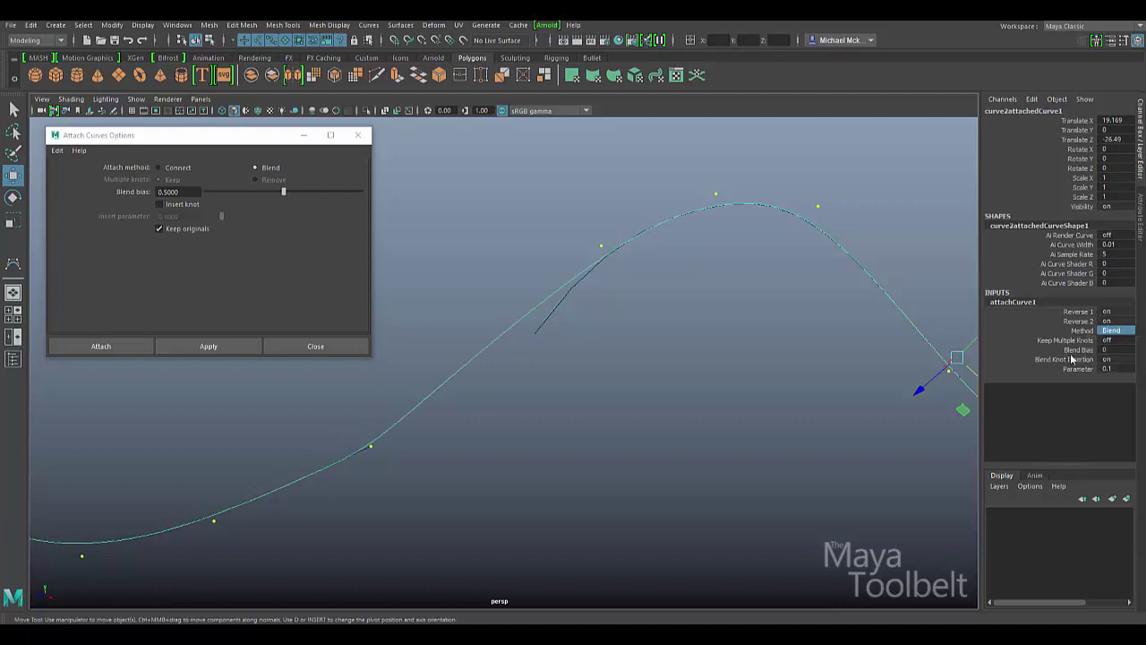
pyautogui.doubleClick(1110, 350)
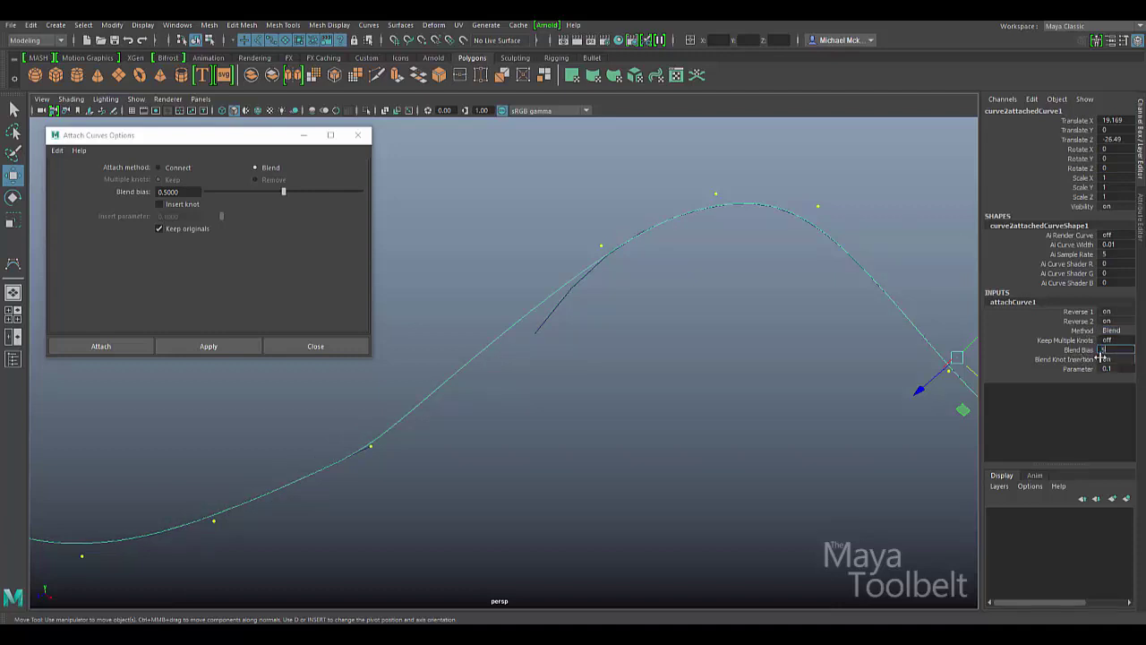
pyautogui.write('0.5')
pyautogui.press('Return')
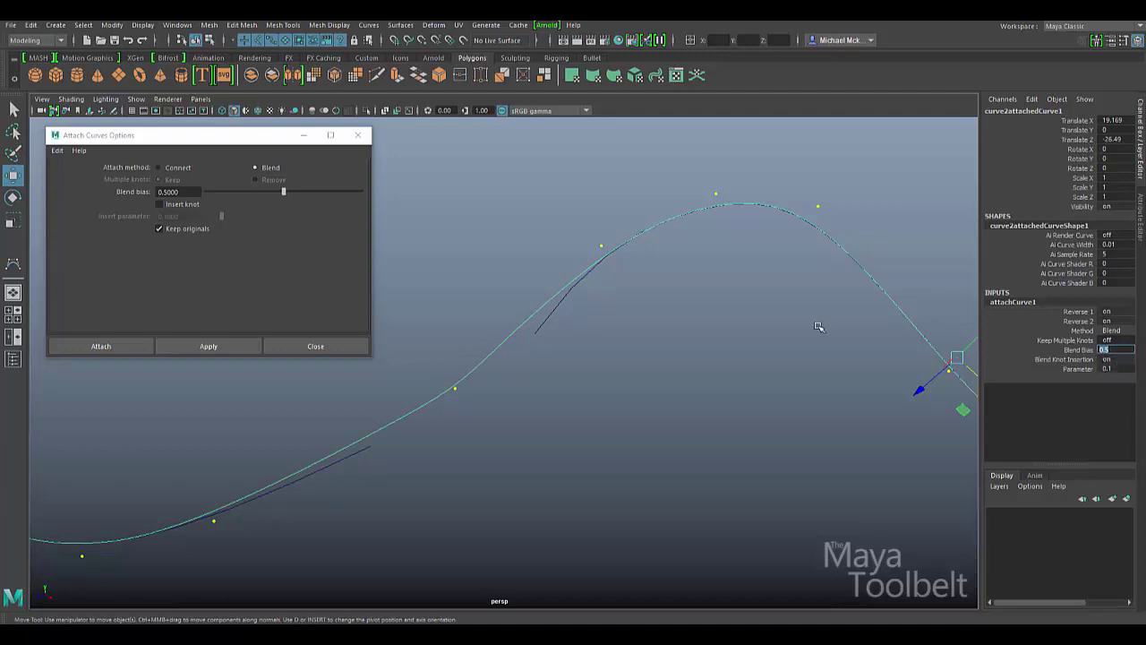
# Turn on Insert knot in the Attach Curves options and set the insert parameter to 0.1712
pyautogui.click(160, 204)
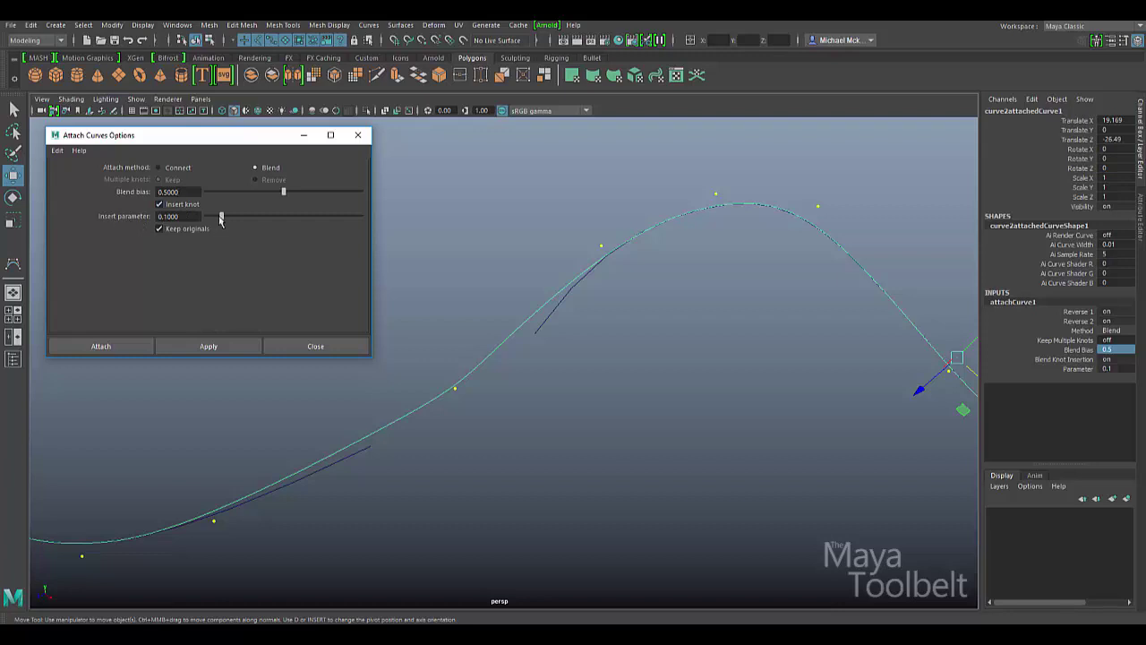
pyautogui.moveTo(222, 217); pyautogui.dragTo(233, 217)
pyautogui.click(1117, 358)
pyautogui.click(1119, 368)
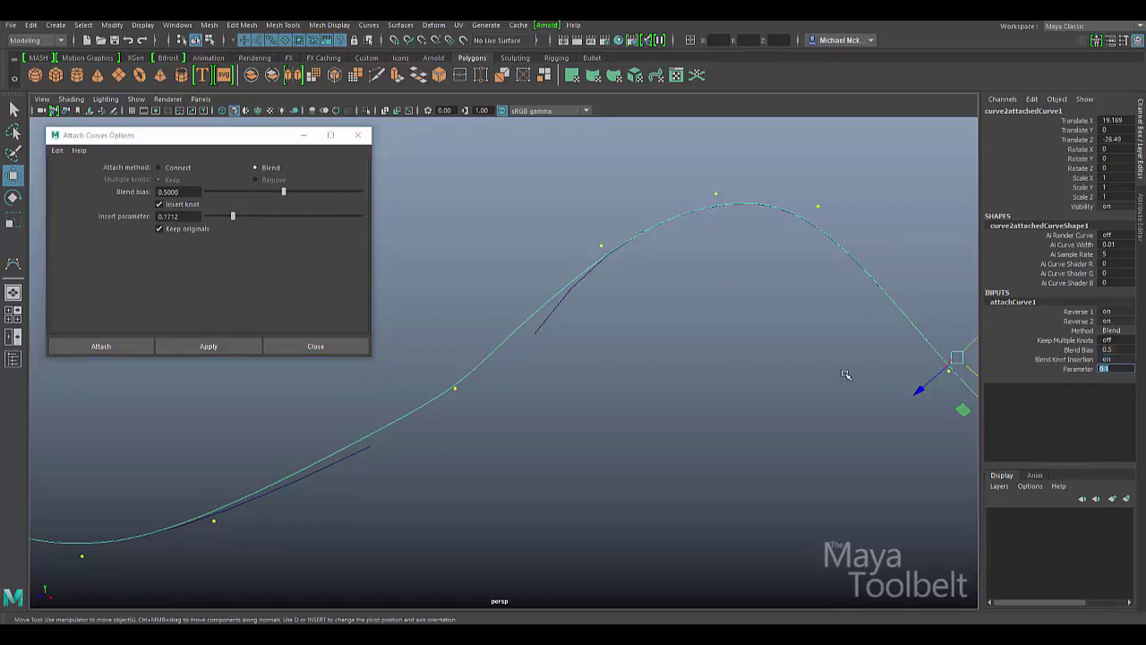
# Vary attachCurve1's Parameter between about -0.28 and 1 to compare the blend shapes, leaving it at 1
pyautogui.click(1079, 369)
pyautogui.moveTo(633, 380); pyautogui.dragTo(680, 389, button='middle')
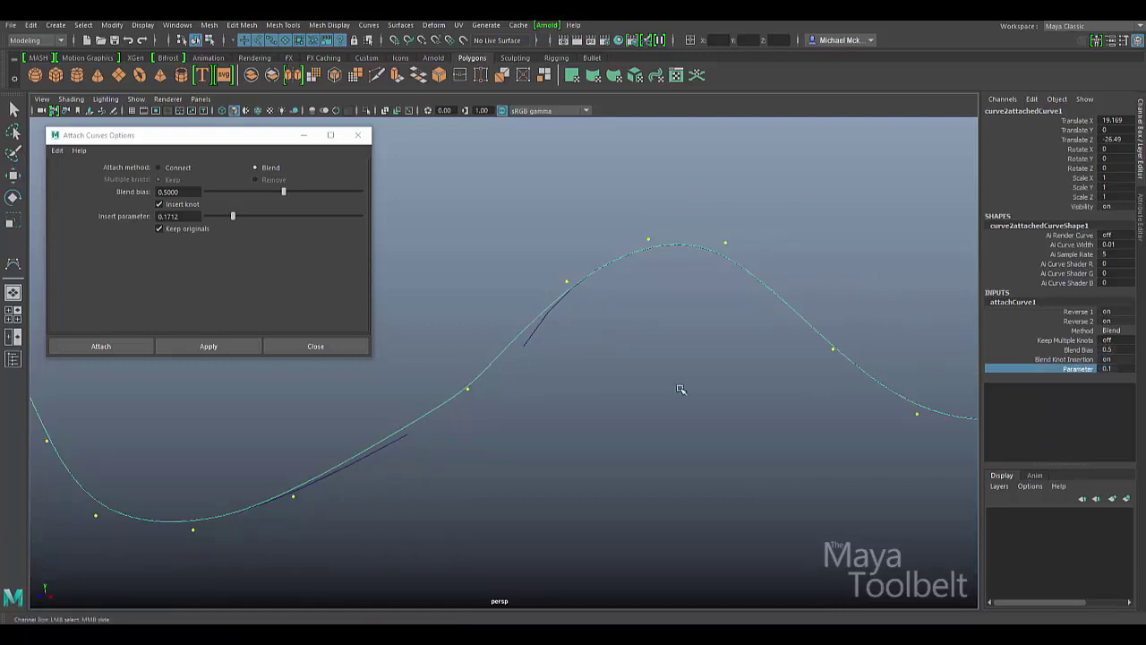
pyautogui.keyDown('alt'); pyautogui.moveTo(680, 389); pyautogui.dragTo(624, 429); pyautogui.keyUp('alt')
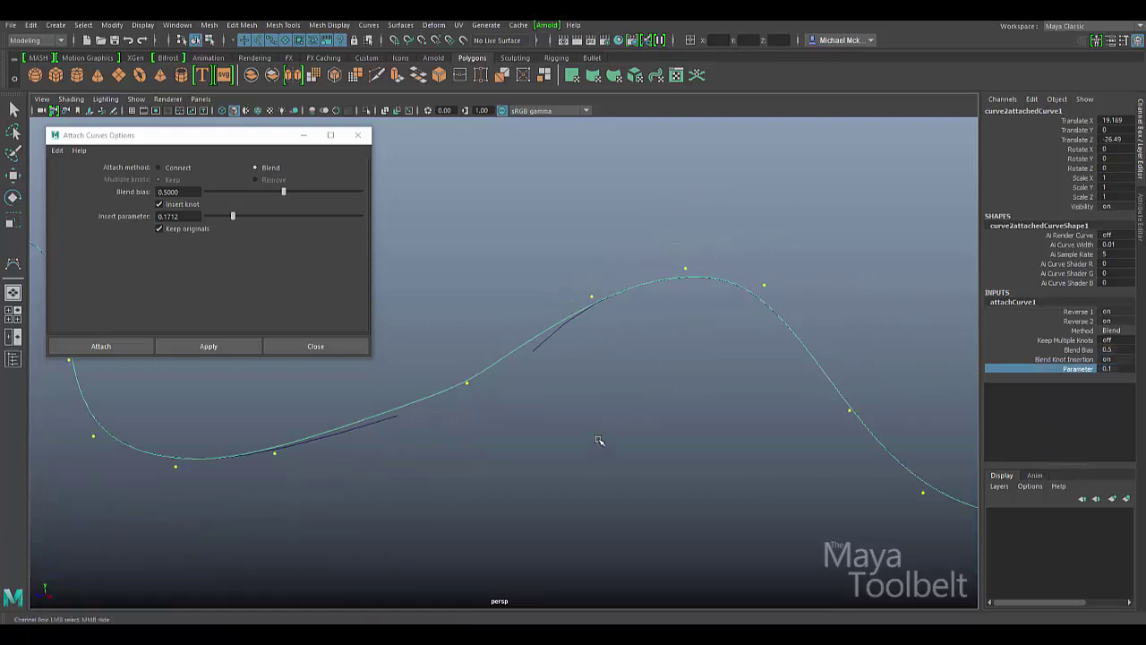
pyautogui.moveTo(602, 438); pyautogui.dragTo(596, 474, button='middle')
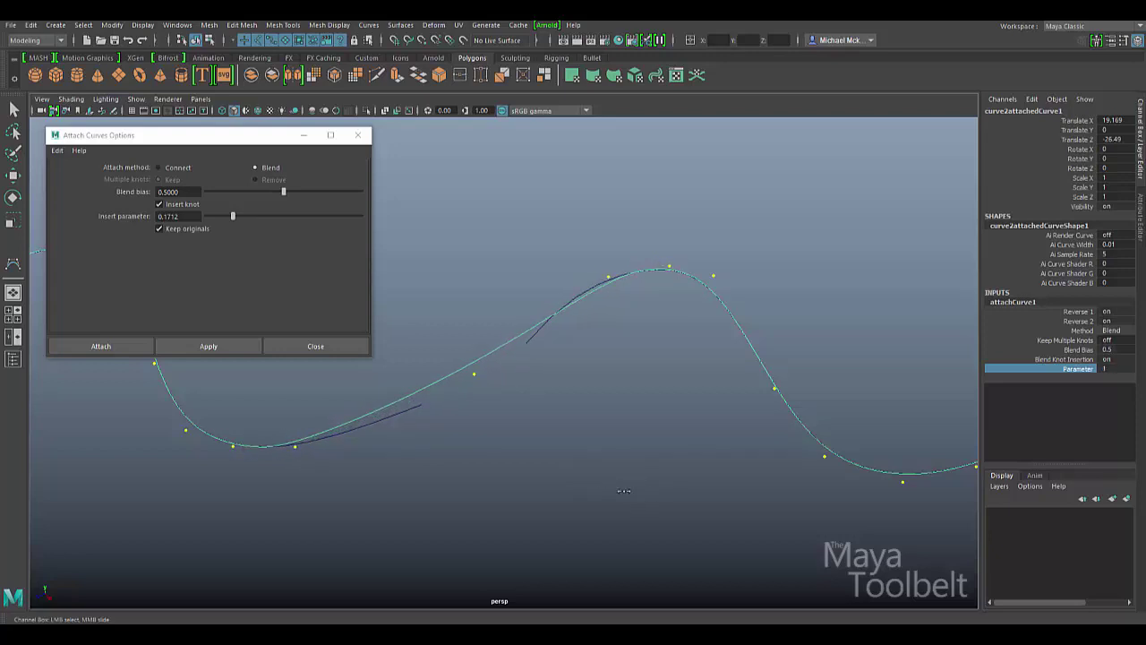
pyautogui.moveTo(572, 488); pyautogui.dragTo(558, 490, button='middle')
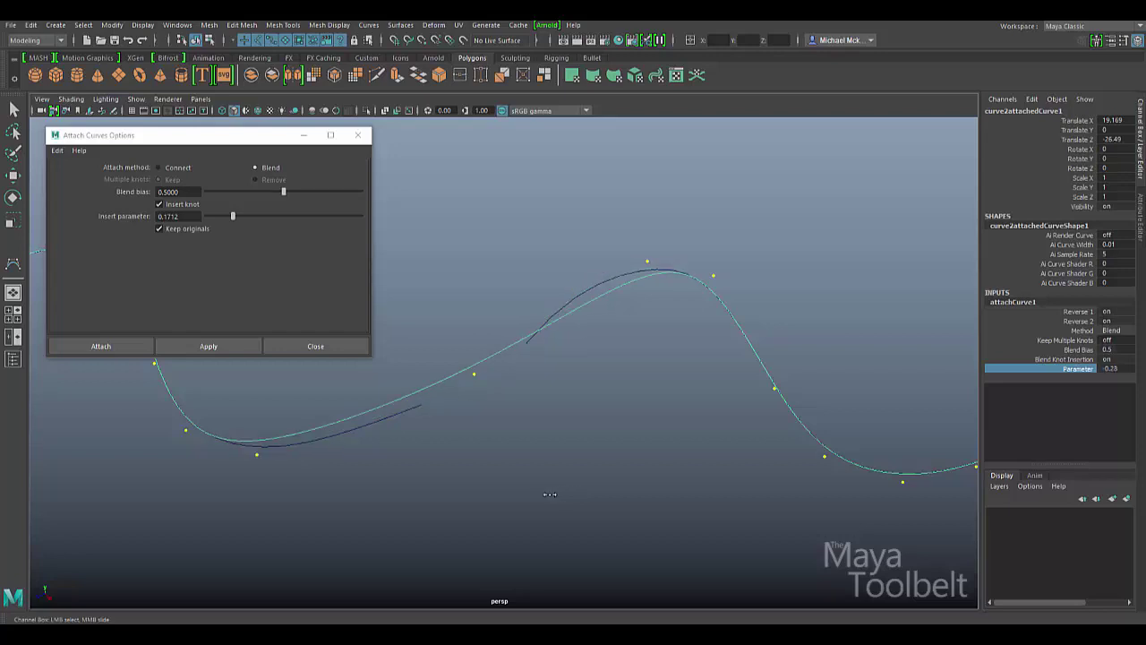
pyautogui.moveTo(564, 499)
pyautogui.mouseDown(button='middle')
pyautogui.moveTo(643, 506)
pyautogui.moveTo(572, 504)
pyautogui.mouseUp(button='middle')
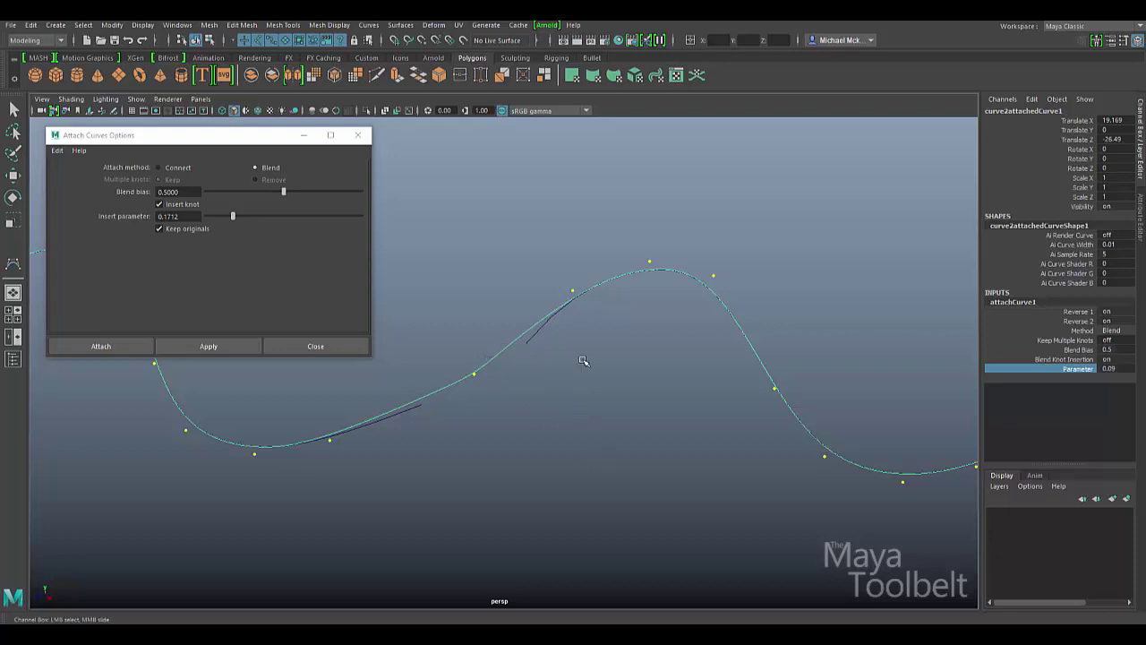
pyautogui.moveTo(545, 489); pyautogui.dragTo(613, 511, button='middle')
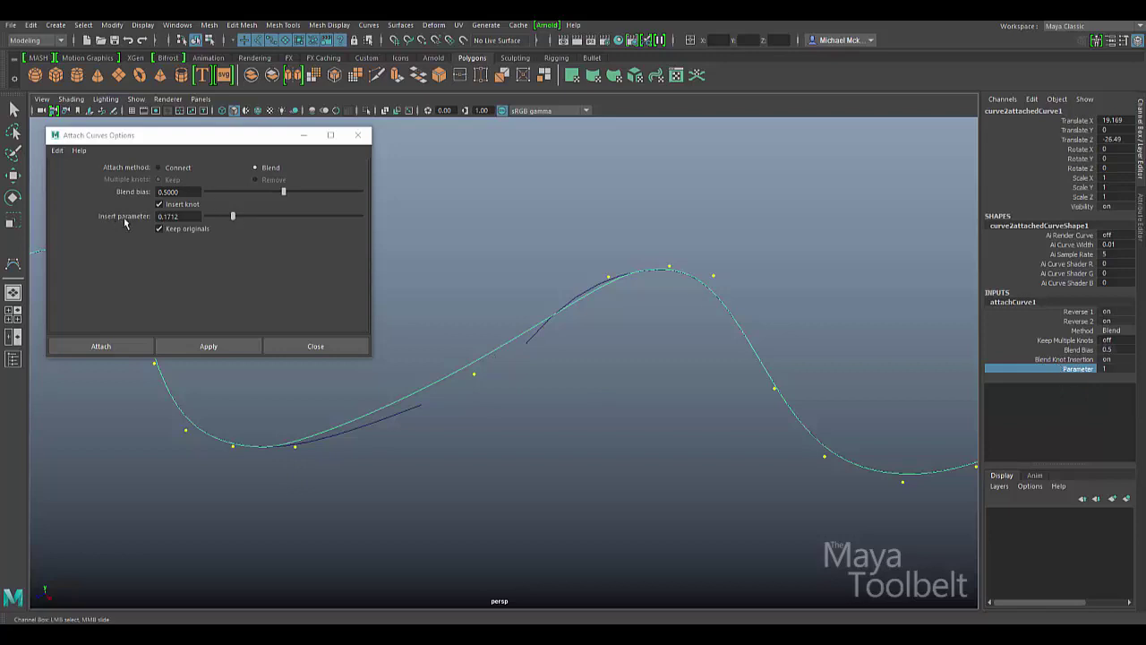
# Turn off Reverse 1 on attachCurve1 to see which end of the second curve gets joined
pyautogui.keyDown('alt'); pyautogui.moveTo(604, 402); pyautogui.dragTo(642, 402); pyautogui.keyUp('alt')
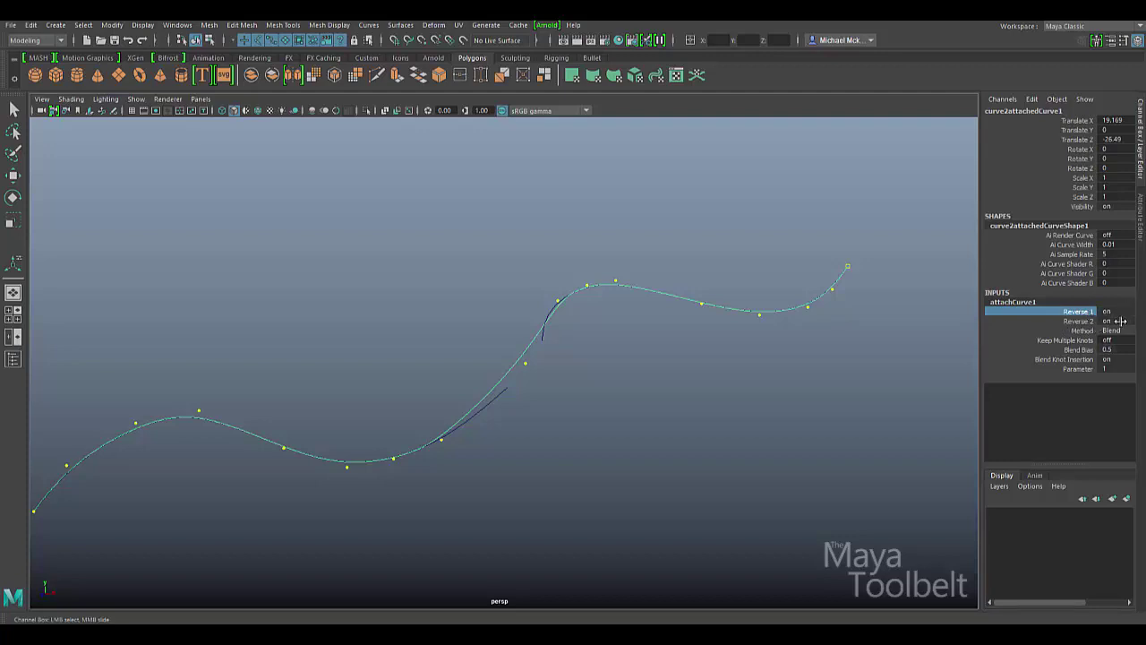
pyautogui.keyDown('alt'); pyautogui.moveTo(722, 379); pyautogui.dragTo(651, 404); pyautogui.keyUp('alt')
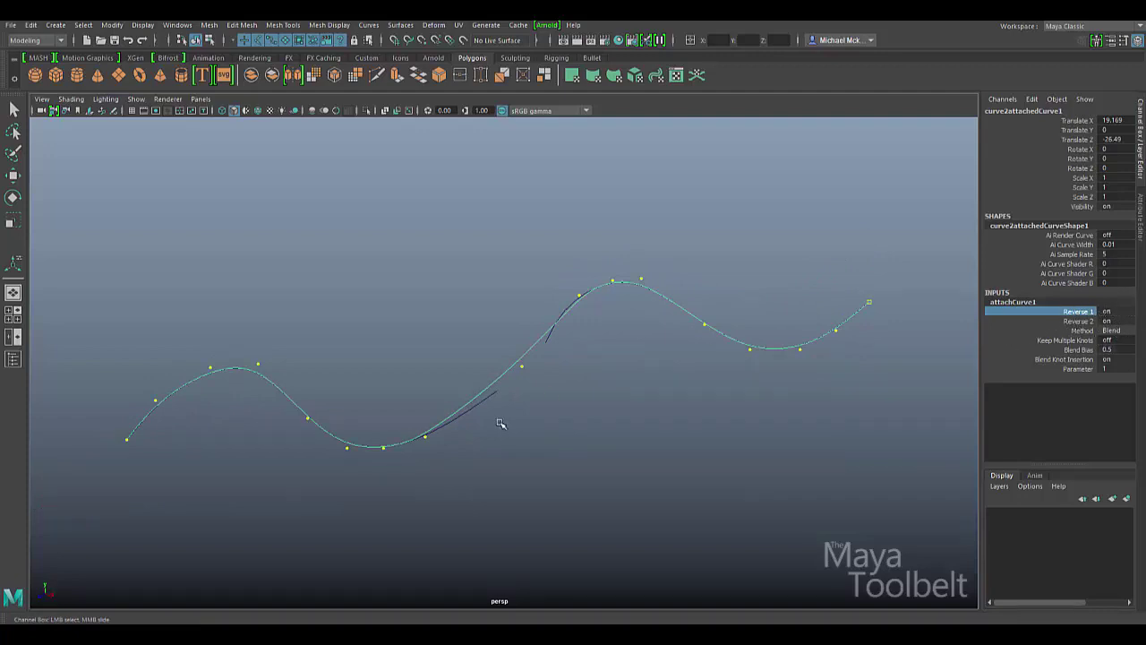
pyautogui.moveTo(500, 423)
pyautogui.keyDown('alt'); pyautogui.mouseDown()
pyautogui.moveTo(499, 409)
pyautogui.moveTo(514, 408)
pyautogui.mouseUp(); pyautogui.keyUp('alt')
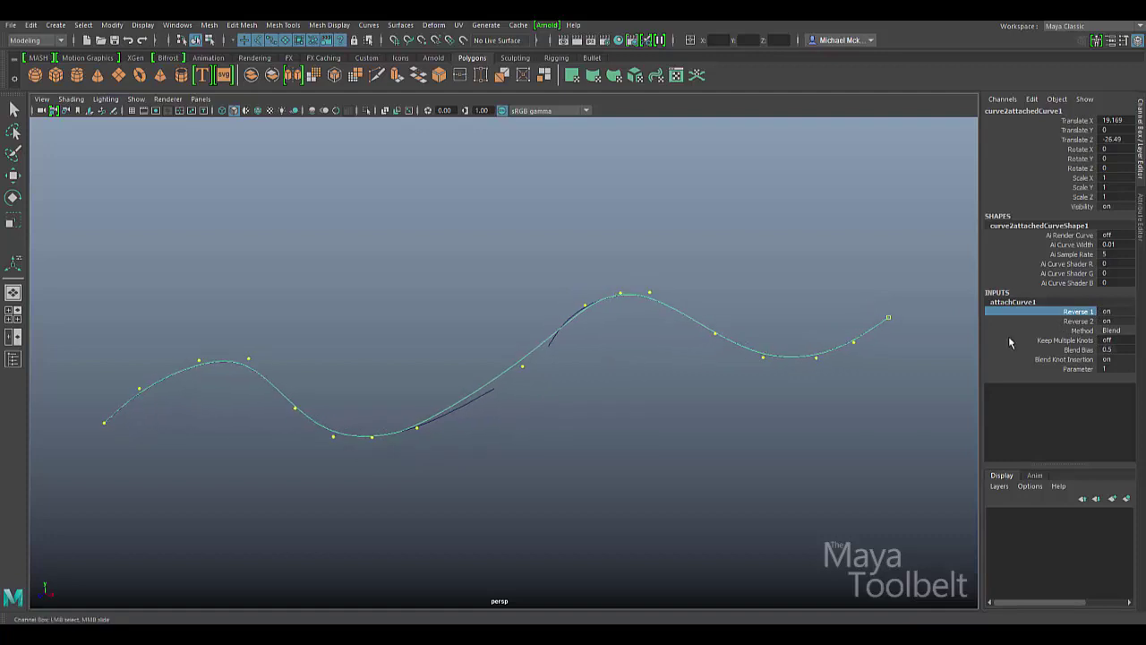
pyautogui.doubleClick(1108, 311)
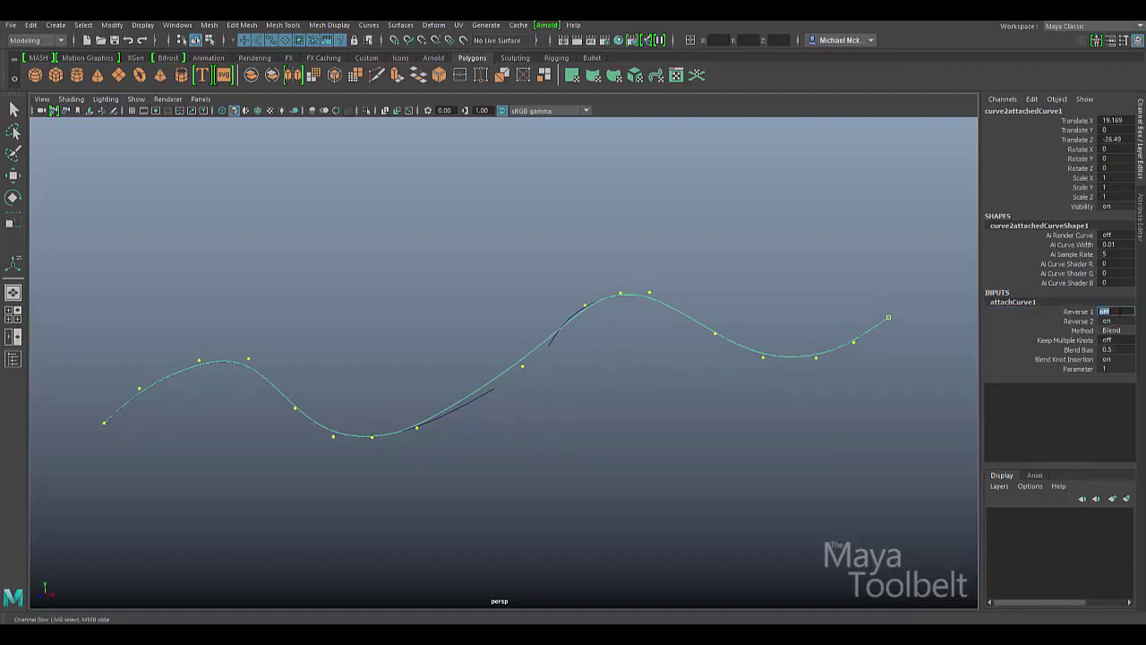
pyautogui.write('off')
pyautogui.press('Return')
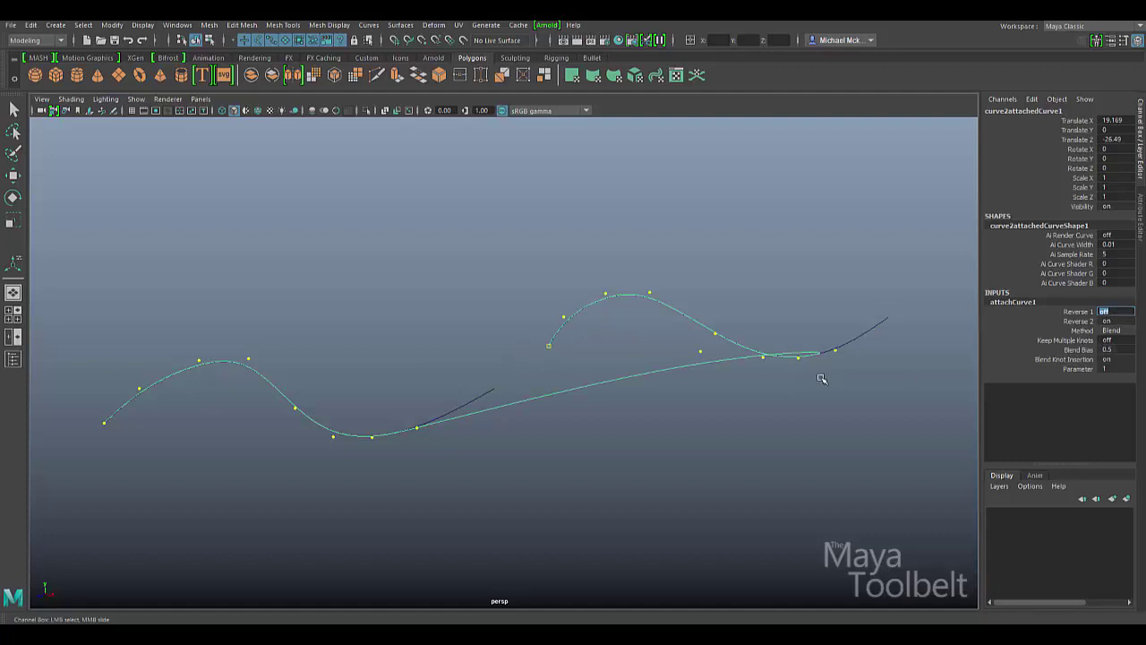
pyautogui.keyDown('alt'); pyautogui.moveTo(821, 379); pyautogui.dragTo(809, 393); pyautogui.keyUp('alt')
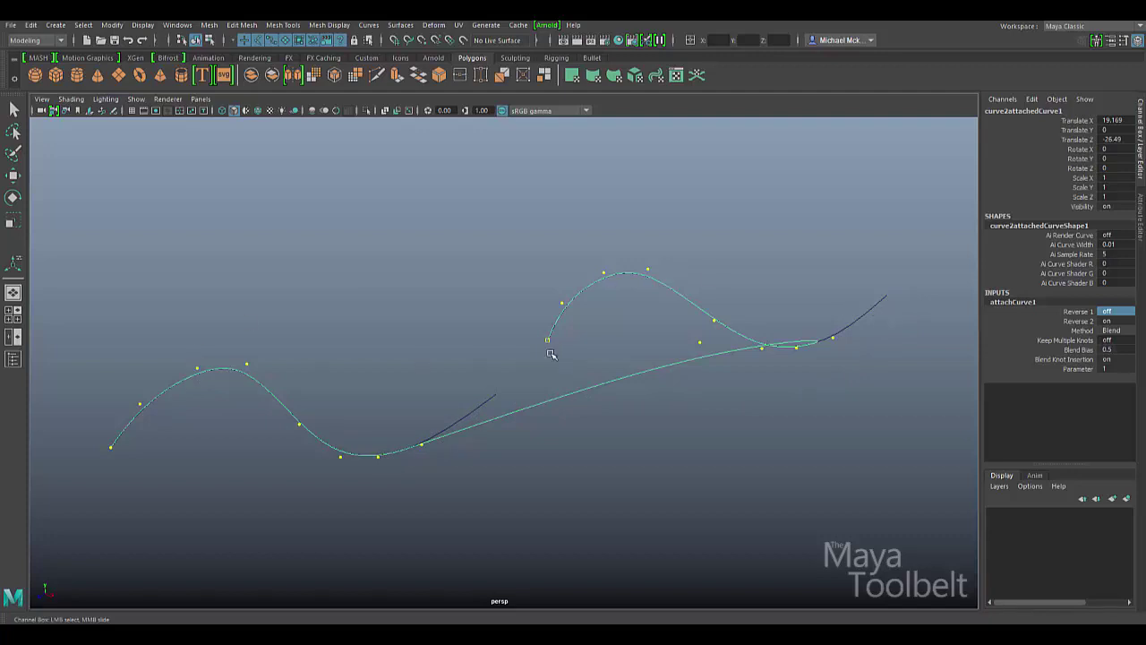
# Show the CVs of the original curve1 and pick its two end CVs to examine the curve's start and direction
pyautogui.click(873, 318)
pyautogui.press('w')
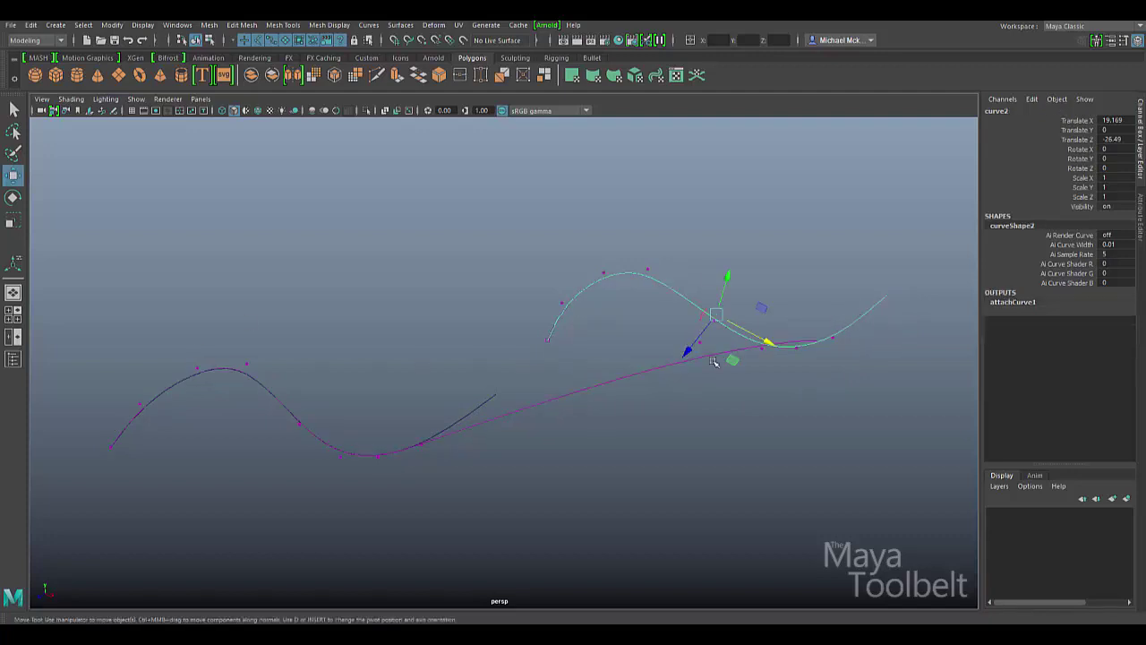
pyautogui.click(489, 400)
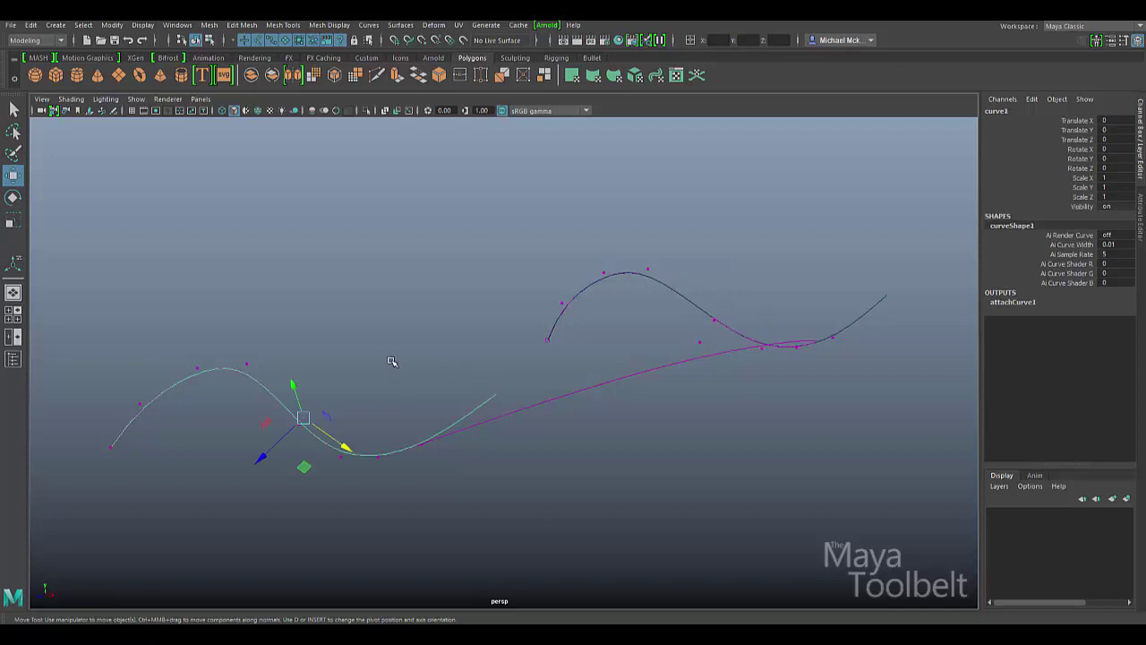
pyautogui.keyDown('alt'); pyautogui.moveTo(391, 361); pyautogui.dragTo(431, 361); pyautogui.keyUp('alt')
pyautogui.moveTo(460, 344); pyautogui.dragTo(416, 331, button='right')
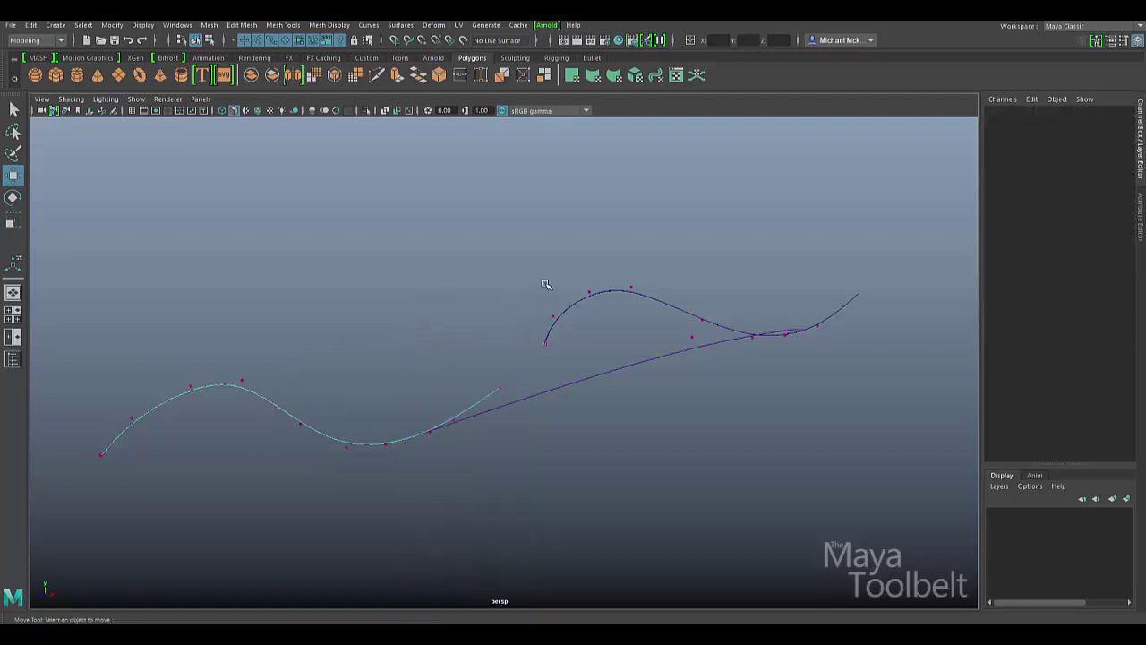
pyautogui.moveTo(544, 283); pyautogui.dragTo(37, 563)
pyautogui.keyDown('alt'); pyautogui.moveTo(37, 562); pyautogui.dragTo(299, 493); pyautogui.keyUp('alt')
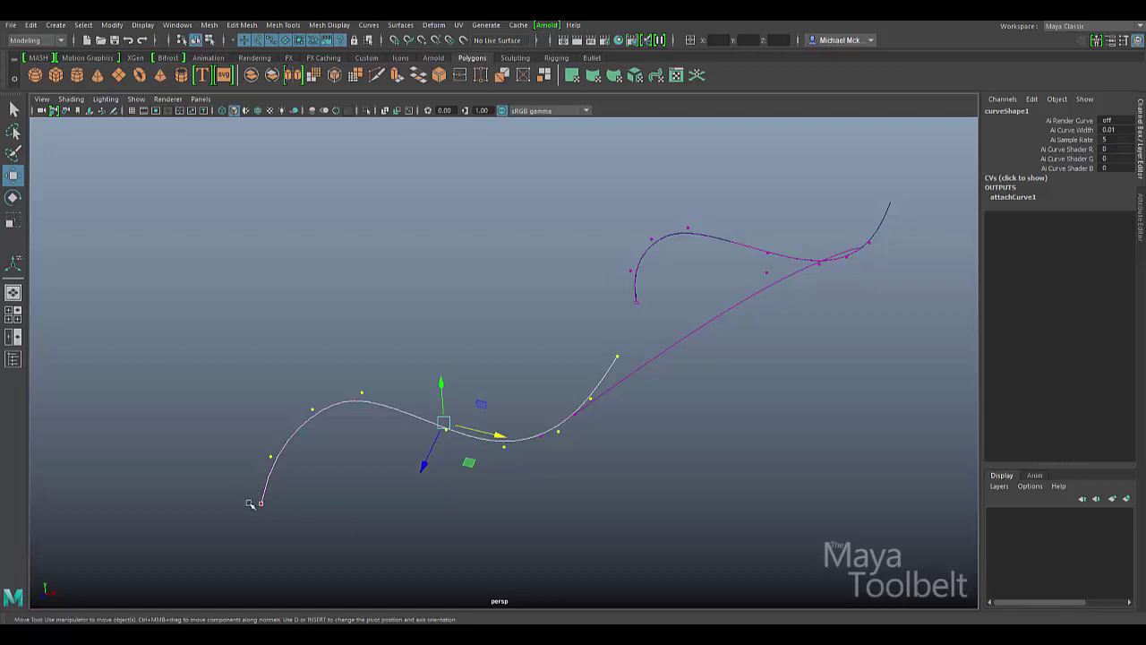
pyautogui.keyDown('alt'); pyautogui.moveTo(314, 500); pyautogui.dragTo(253, 458); pyautogui.keyUp('alt')
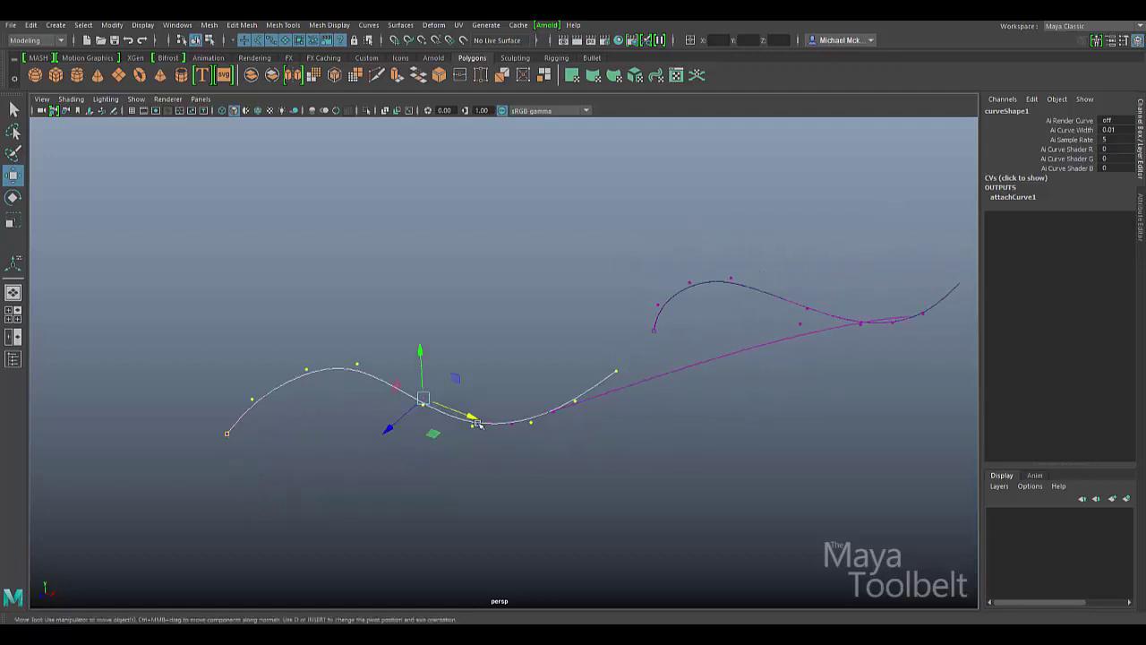
pyautogui.moveTo(616, 349); pyautogui.dragTo(641, 392)
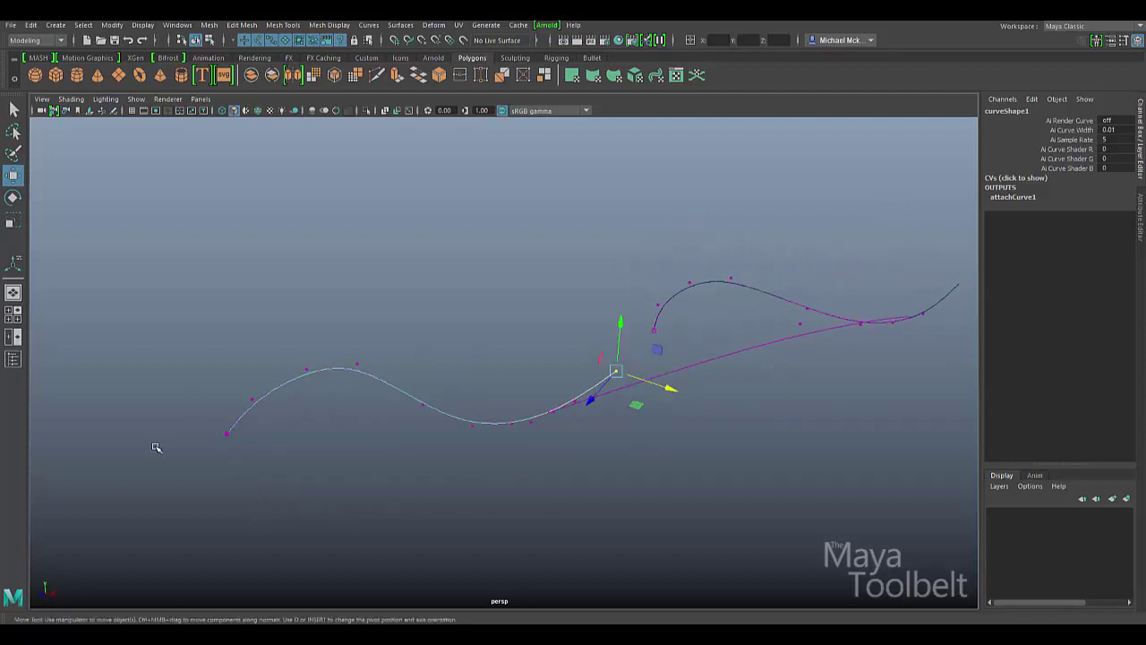
pyautogui.moveTo(183, 424); pyautogui.dragTo(231, 447)
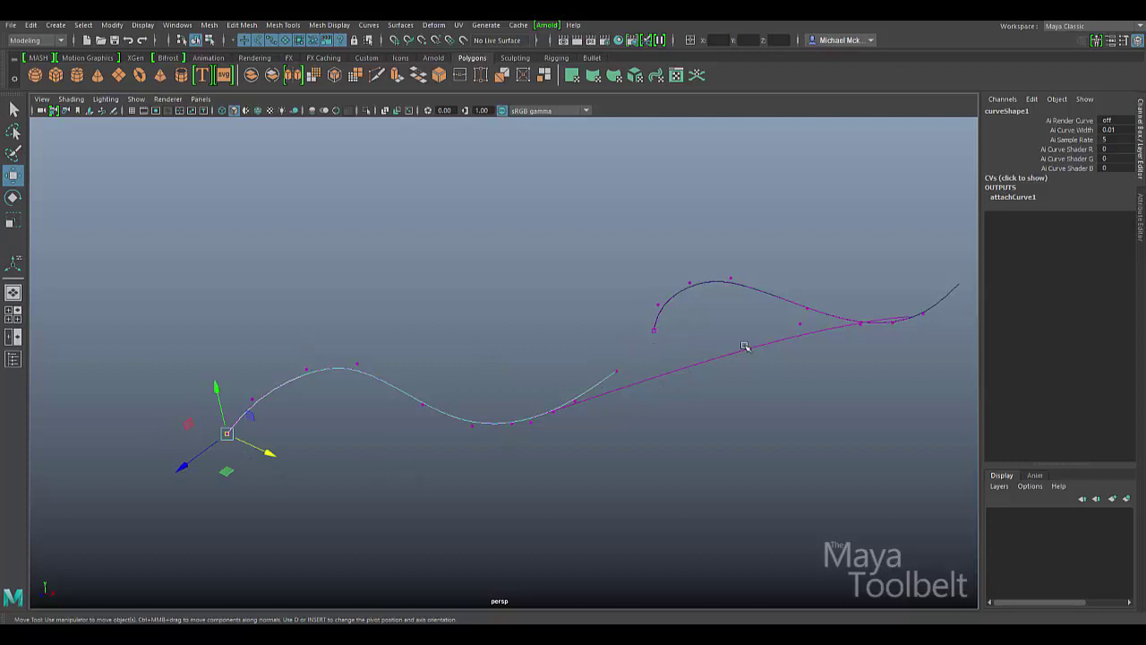
# Show and select all CVs of the original curve2 to examine its start and direction, and return to object selection
pyautogui.keyDown('alt'); pyautogui.moveTo(743, 346); pyautogui.dragTo(637, 342, button='middle'); pyautogui.keyUp('alt')
pyautogui.click(847, 320)
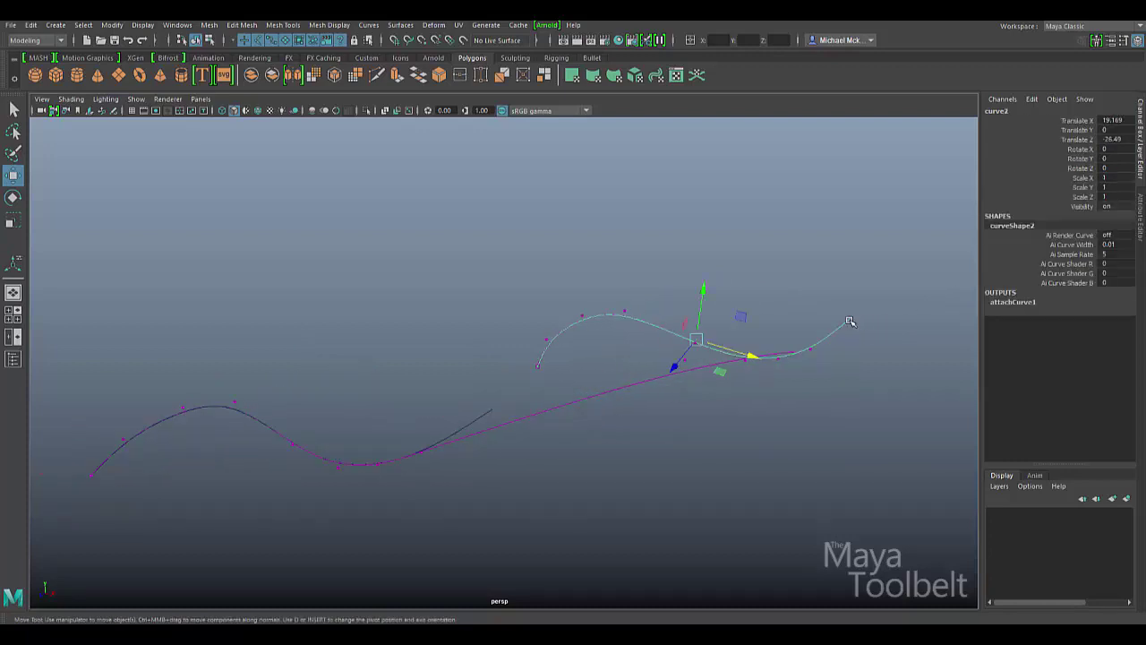
pyautogui.press('F8')
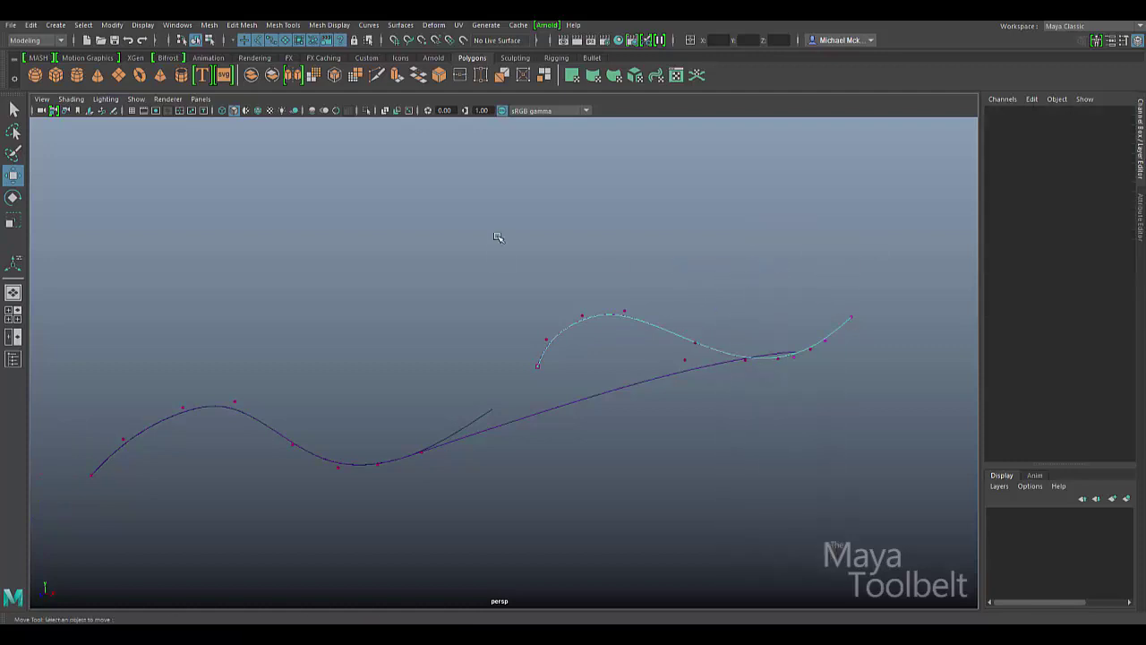
pyautogui.moveTo(499, 236); pyautogui.dragTo(934, 478)
pyautogui.keyDown('alt'); pyautogui.moveTo(769, 428); pyautogui.dragTo(650, 396); pyautogui.keyUp('alt')
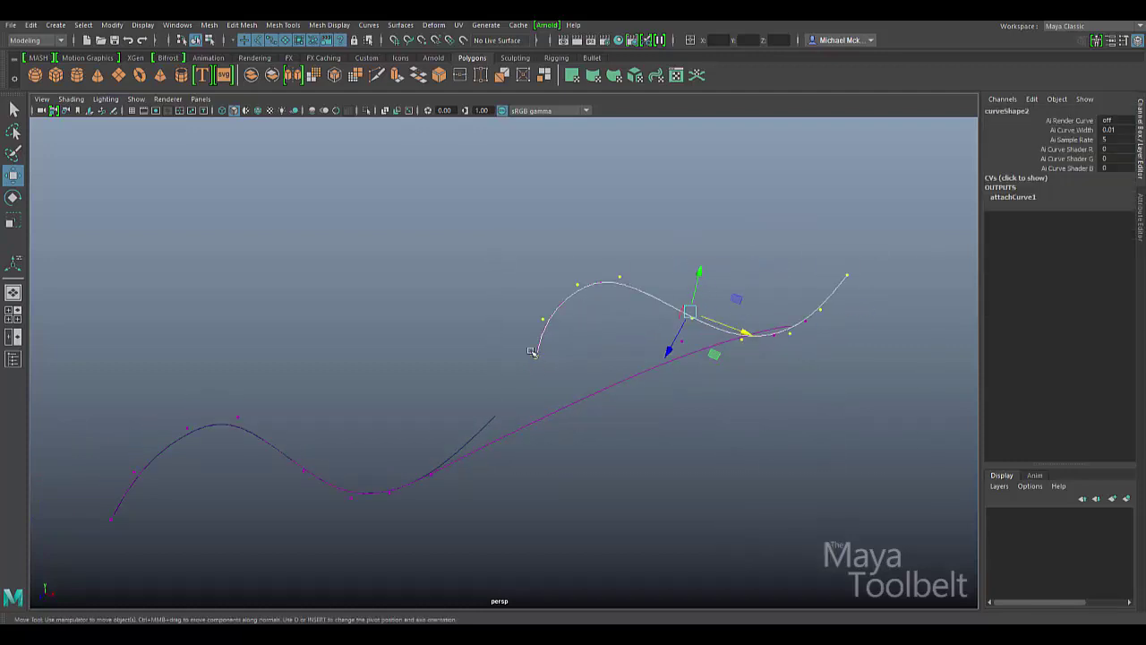
pyautogui.keyDown('alt'); pyautogui.moveTo(545, 371); pyautogui.dragTo(430, 432); pyautogui.keyUp('alt')
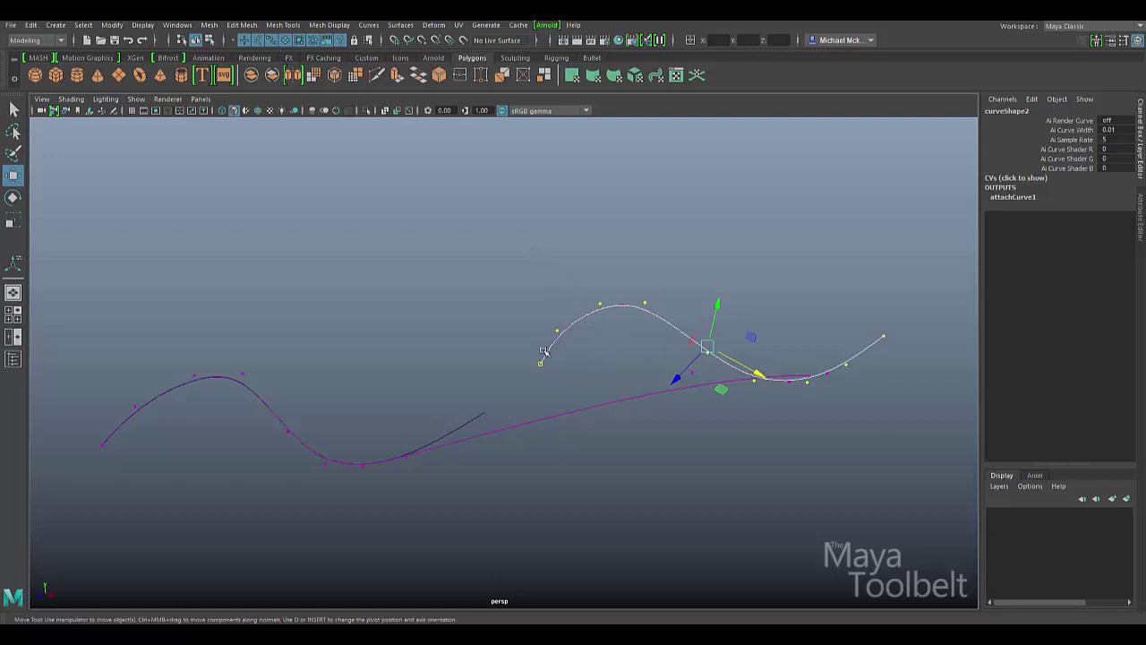
pyautogui.click(195, 39)
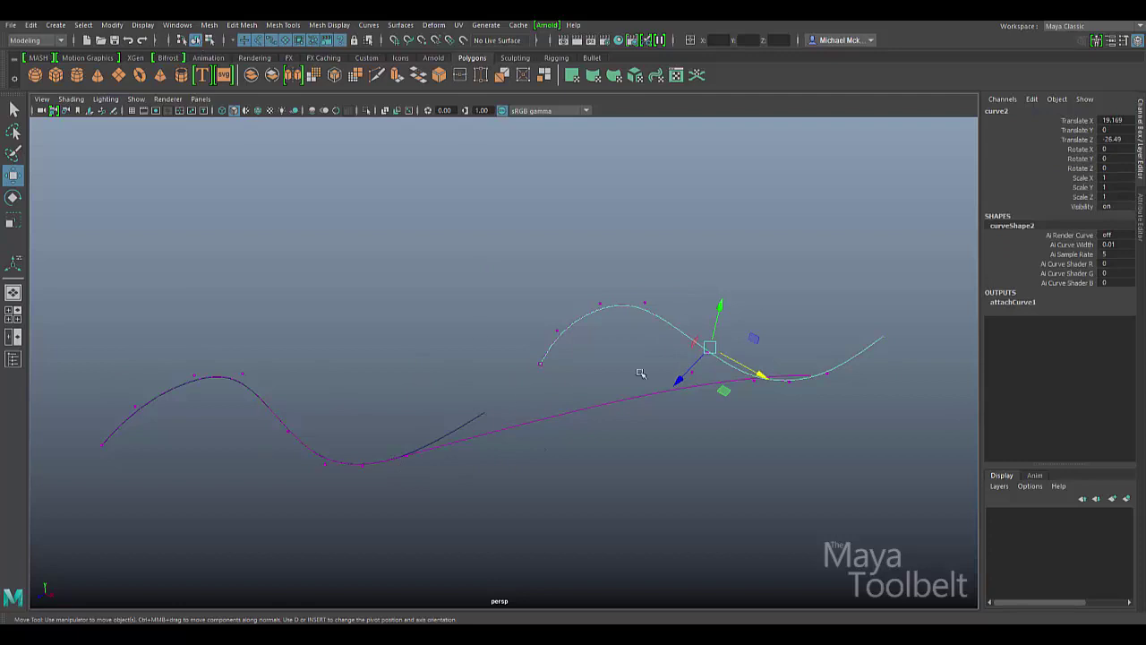
# Select the attached curve and turn Reverse 1 back on in its attachCurve1 settings
pyautogui.click(529, 422)
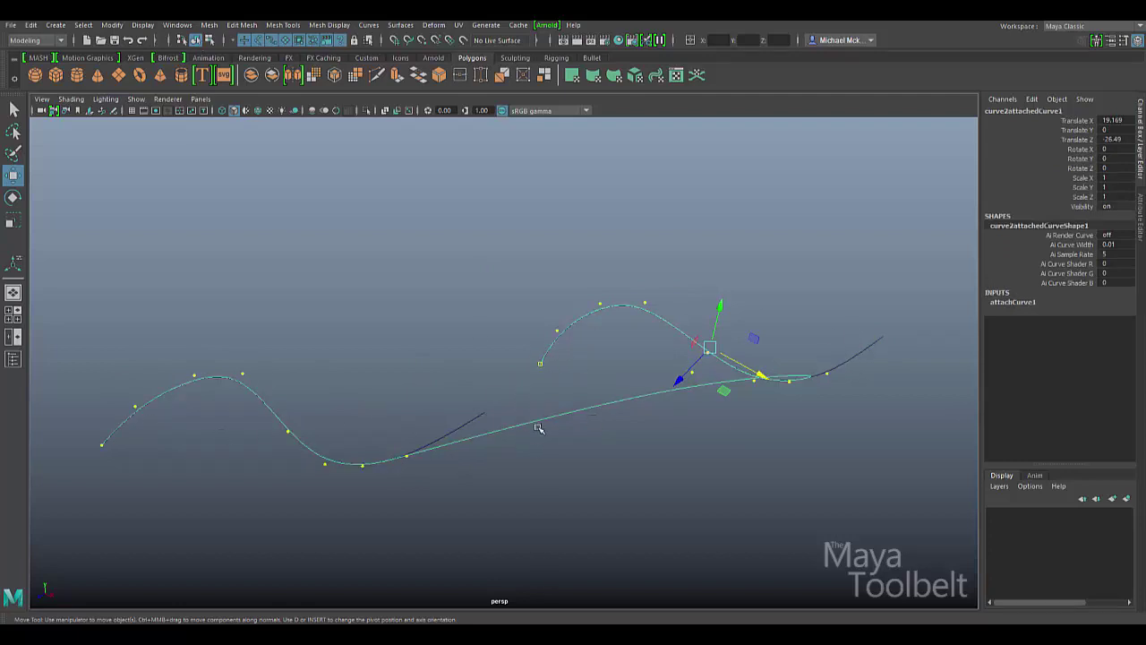
pyautogui.click(1016, 302)
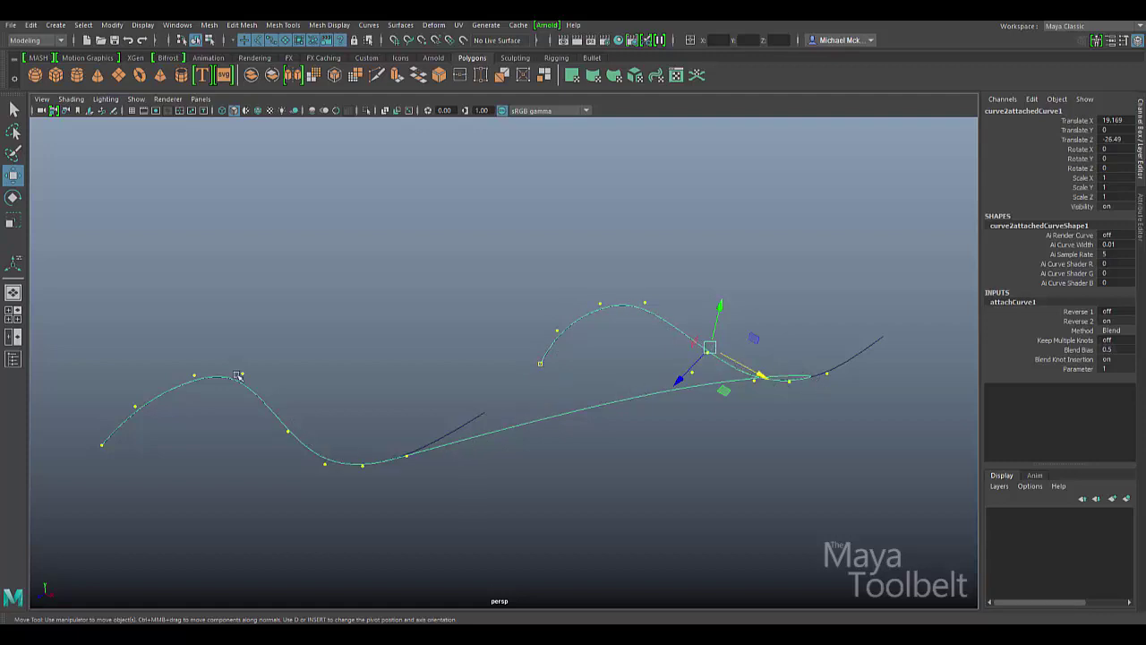
pyautogui.click(1108, 311)
pyautogui.write('1')
pyautogui.press('Return')
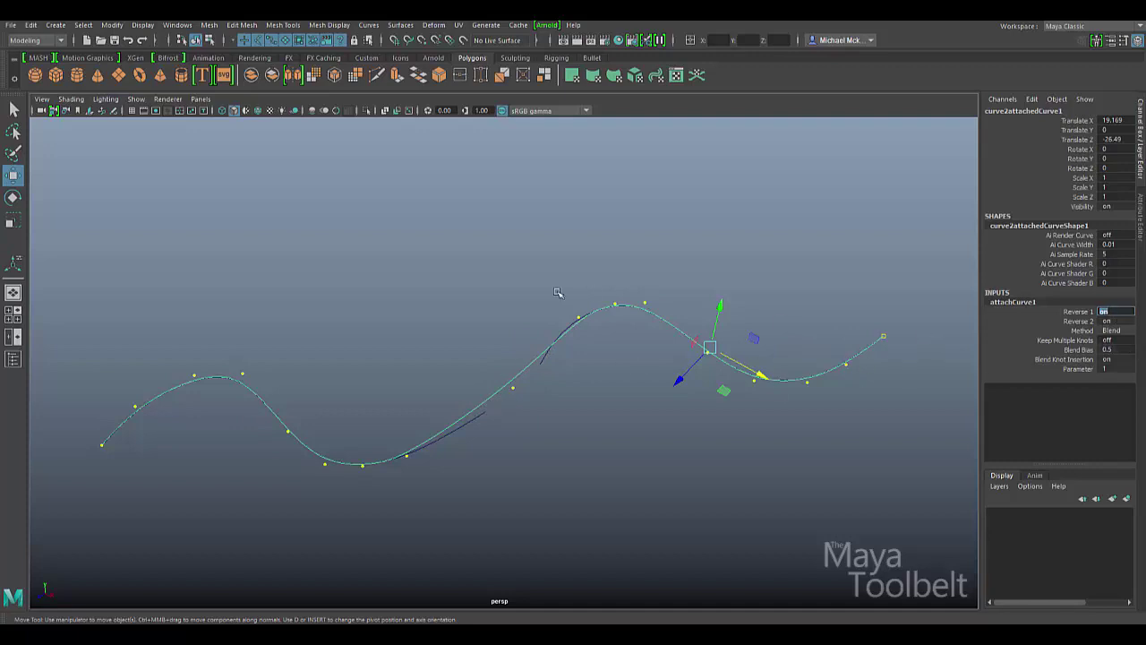
# Turn off Reverse 2 on attachCurve1 to join the opposite end of the first curve
pyautogui.click(1112, 321)
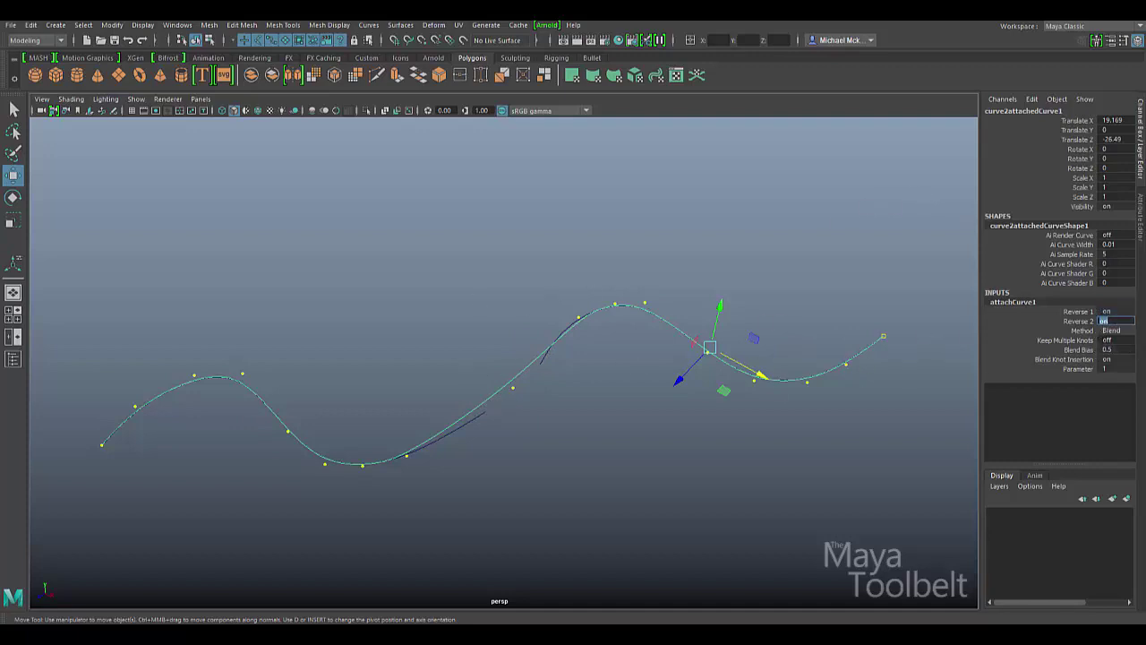
pyautogui.write('0')
pyautogui.press('Return')
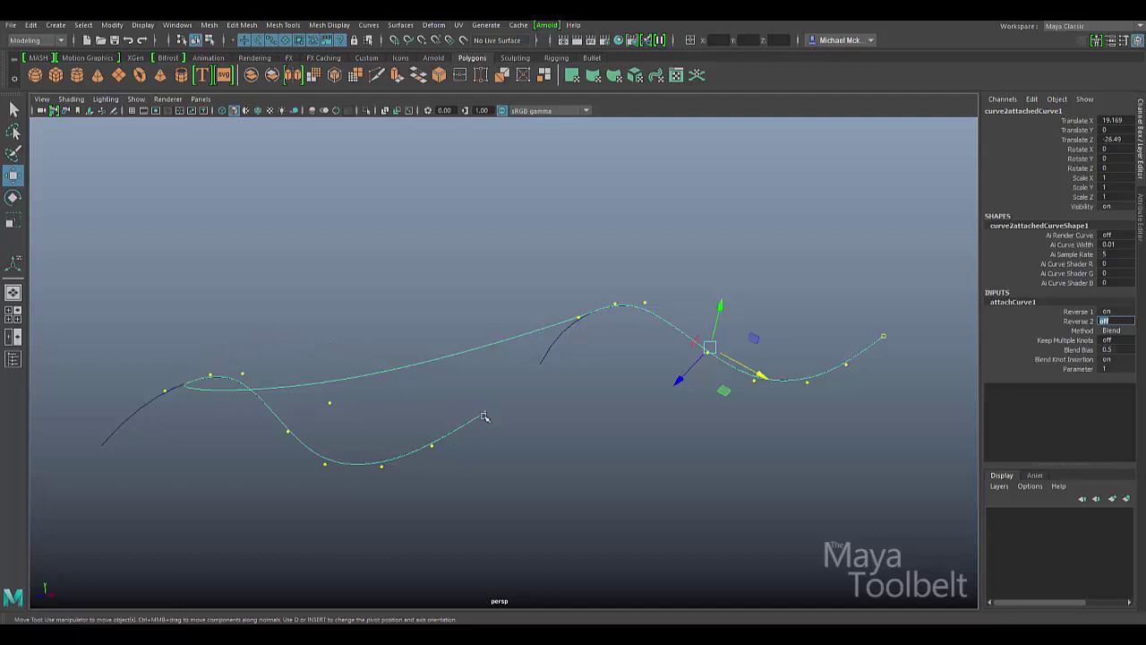
# Turn off Reverse 1 on attachCurve1 and examine how the blend joins the curves' opposite ends
pyautogui.click(1106, 310)
pyautogui.write('0')
pyautogui.press('Return')
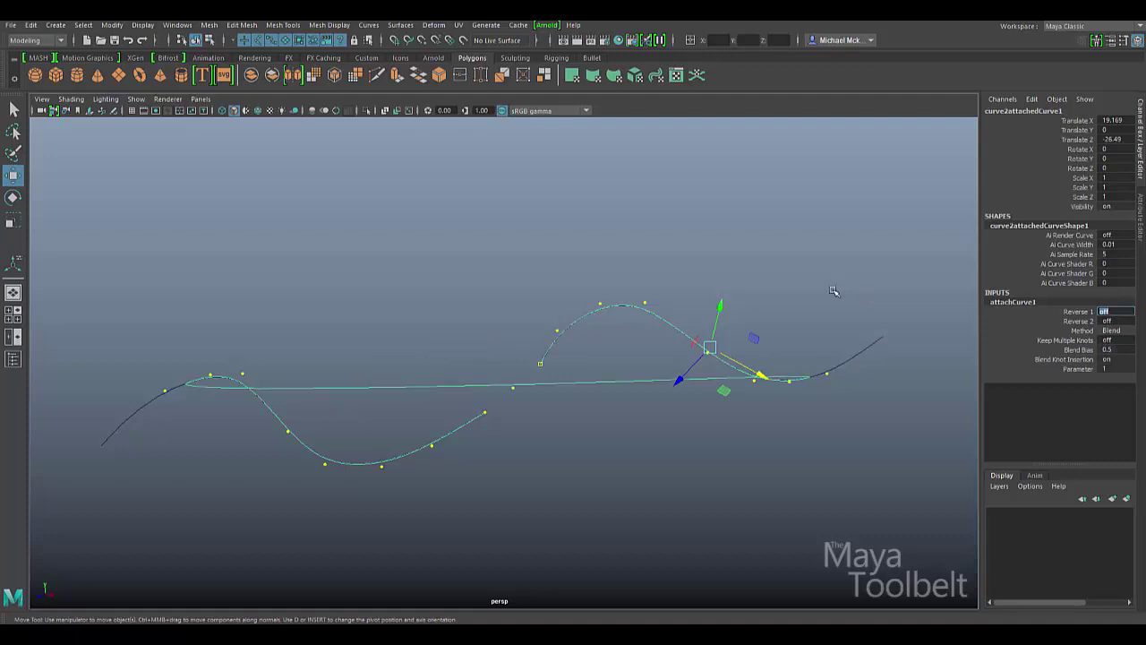
pyautogui.keyDown('alt'); pyautogui.moveTo(611, 473); pyautogui.dragTo(672, 450); pyautogui.keyUp('alt')
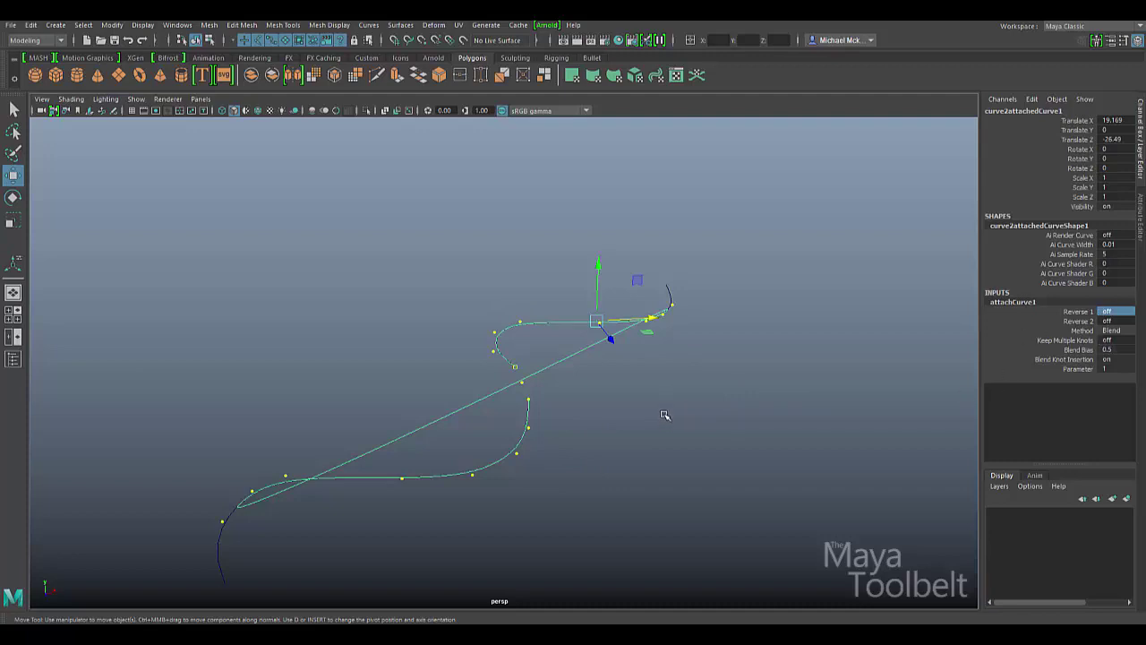
pyautogui.moveTo(676, 374)
pyautogui.keyDown('alt'); pyautogui.mouseDown()
pyautogui.moveTo(642, 407)
pyautogui.moveTo(695, 368)
pyautogui.mouseUp(); pyautogui.keyUp('alt')
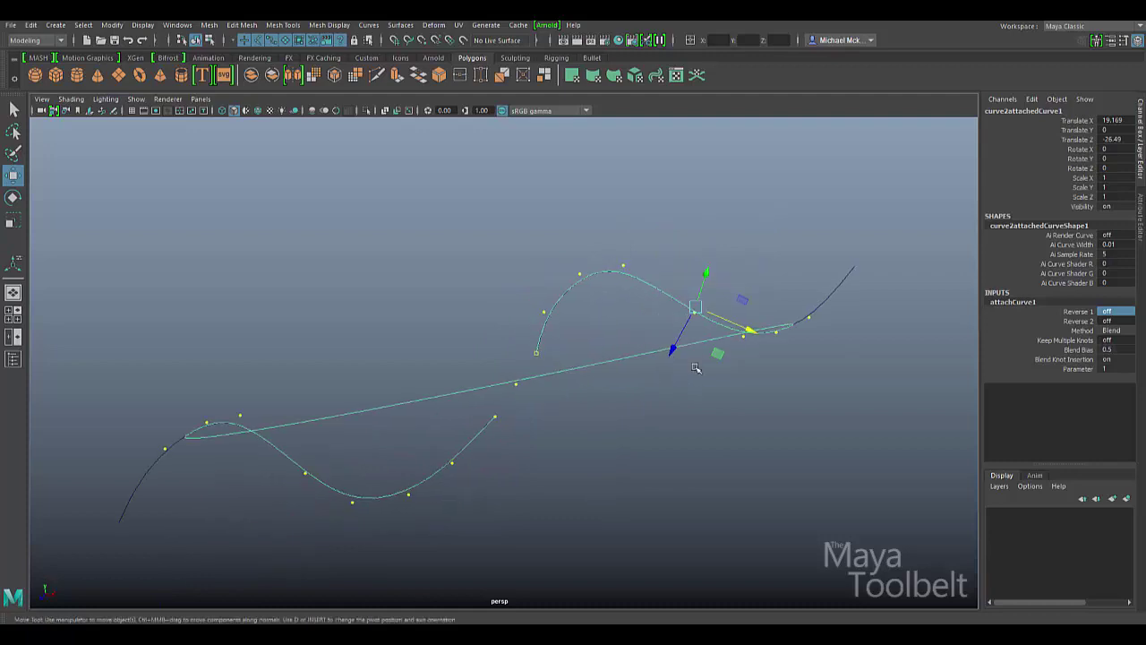
pyautogui.click(1085, 313)
pyautogui.click(1123, 311)
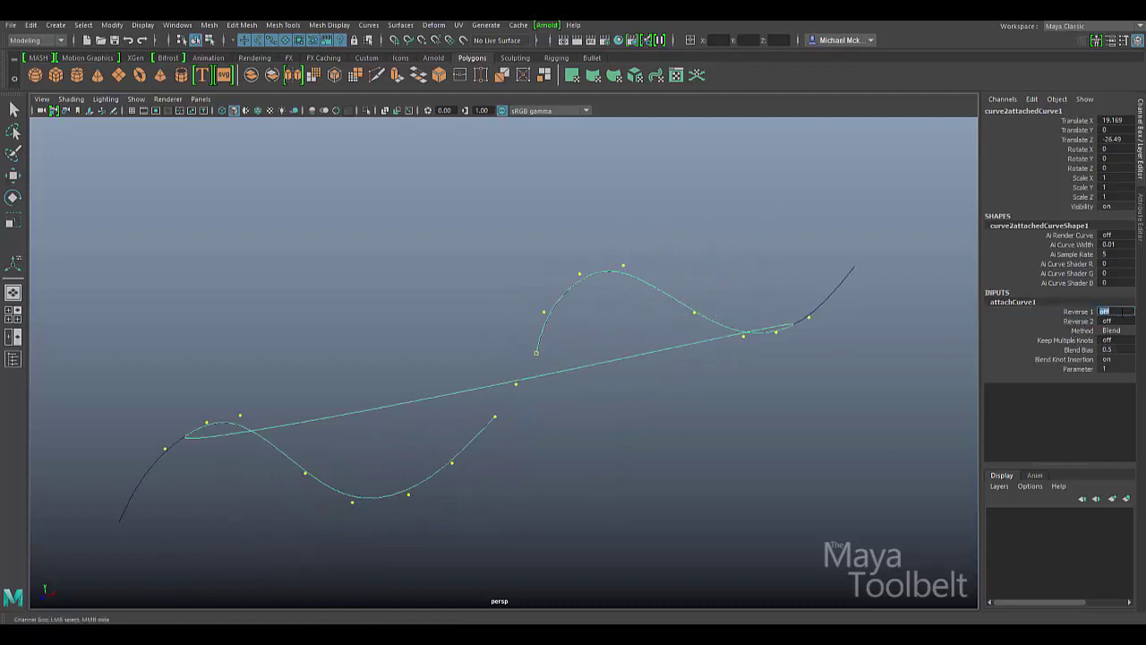
pyautogui.click(1120, 319)
pyautogui.moveTo(634, 394)
pyautogui.keyDown('alt'); pyautogui.mouseDown()
pyautogui.moveTo(617, 396)
pyautogui.moveTo(626, 390)
pyautogui.mouseUp(); pyautogui.keyUp('alt')
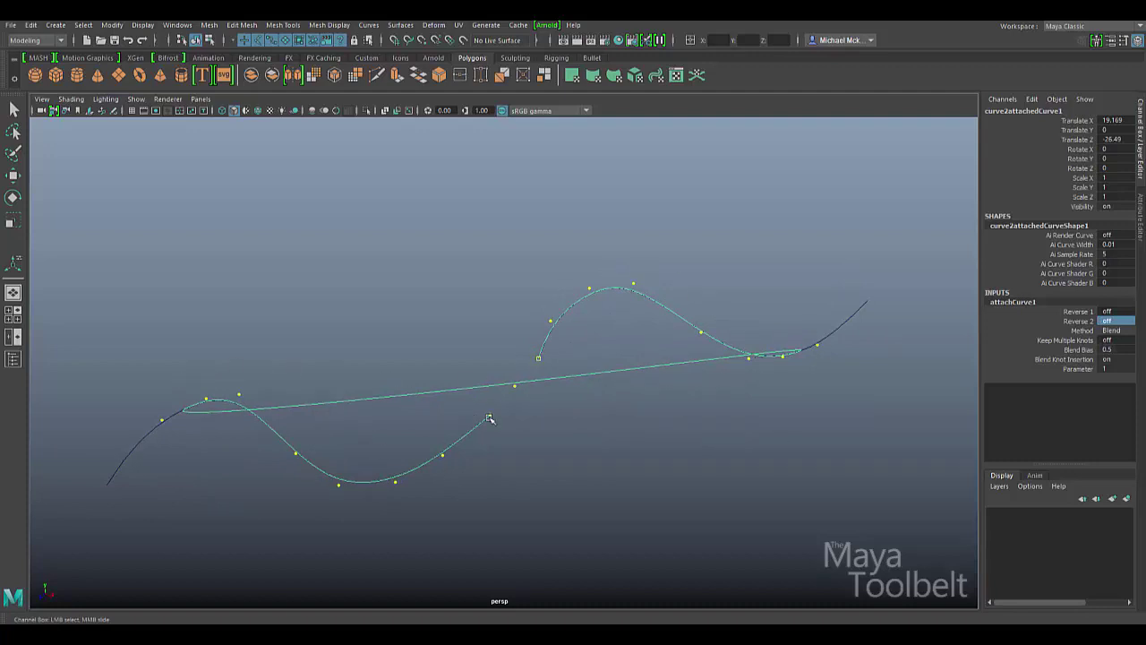
# Delete the attached curve and pick each of the two original curves in turn to compare their ends
pyautogui.press('w')
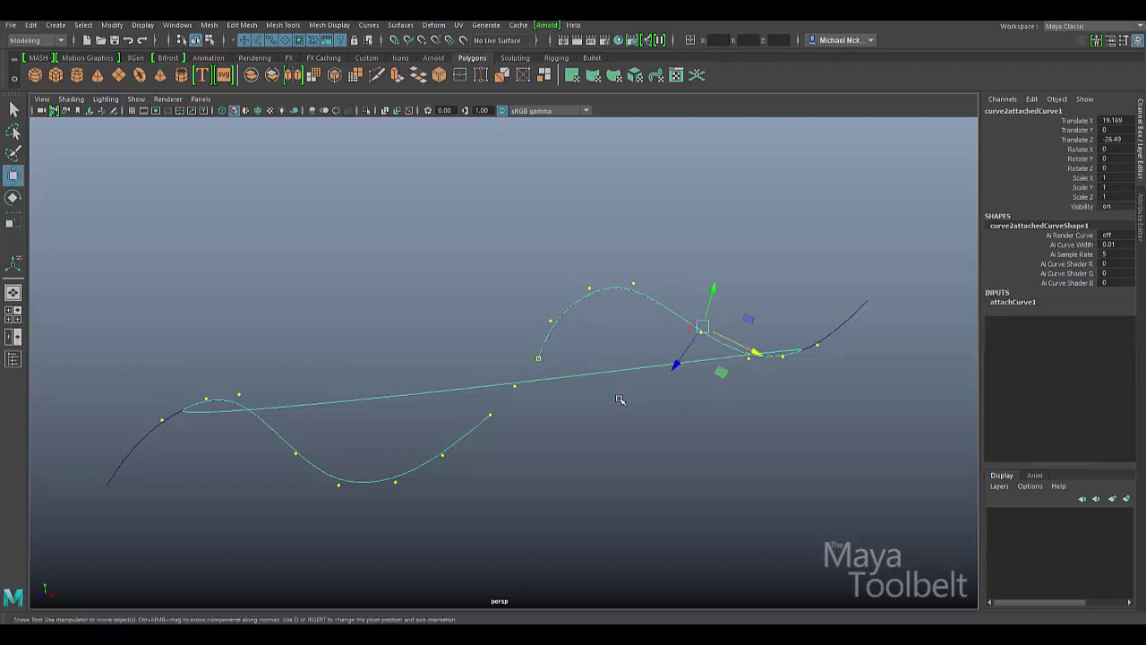
pyautogui.click(619, 399)
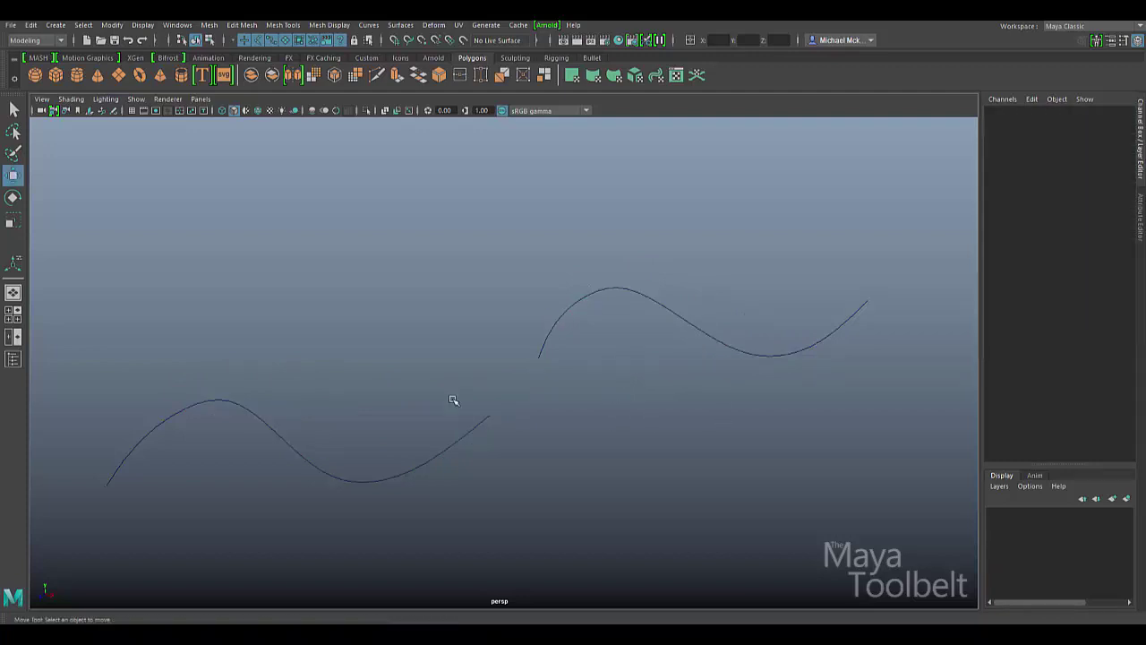
pyautogui.click(474, 425)
pyautogui.click(582, 299)
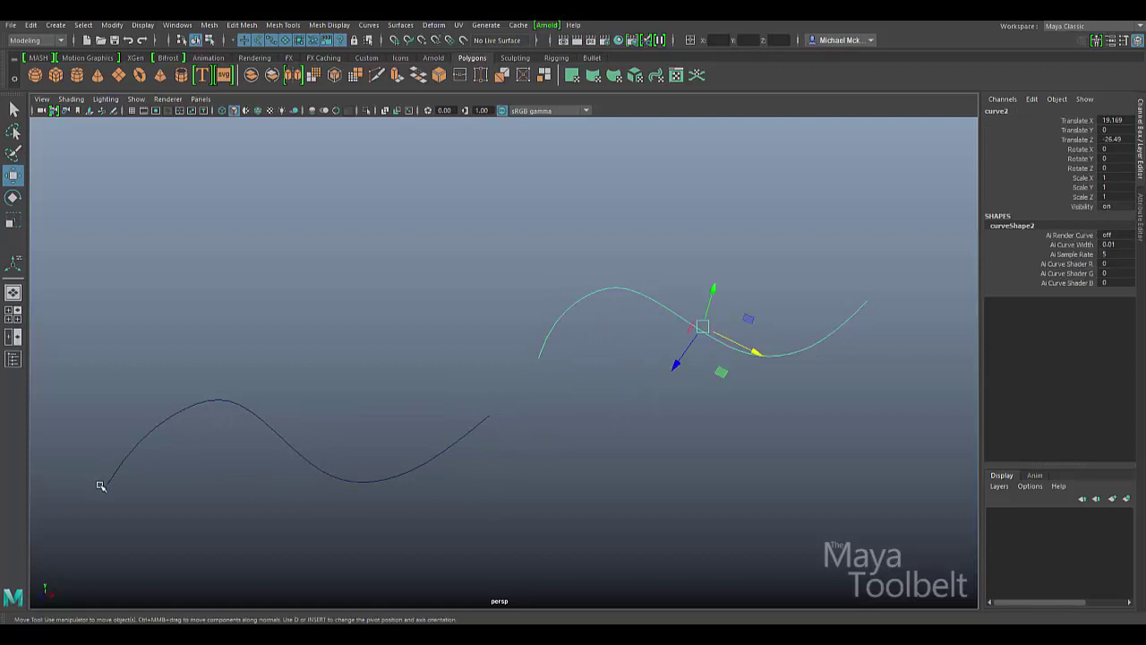
# Attach the original curves with curve1 selected first and curve2 second, and undo the attach
pyautogui.click(484, 419)
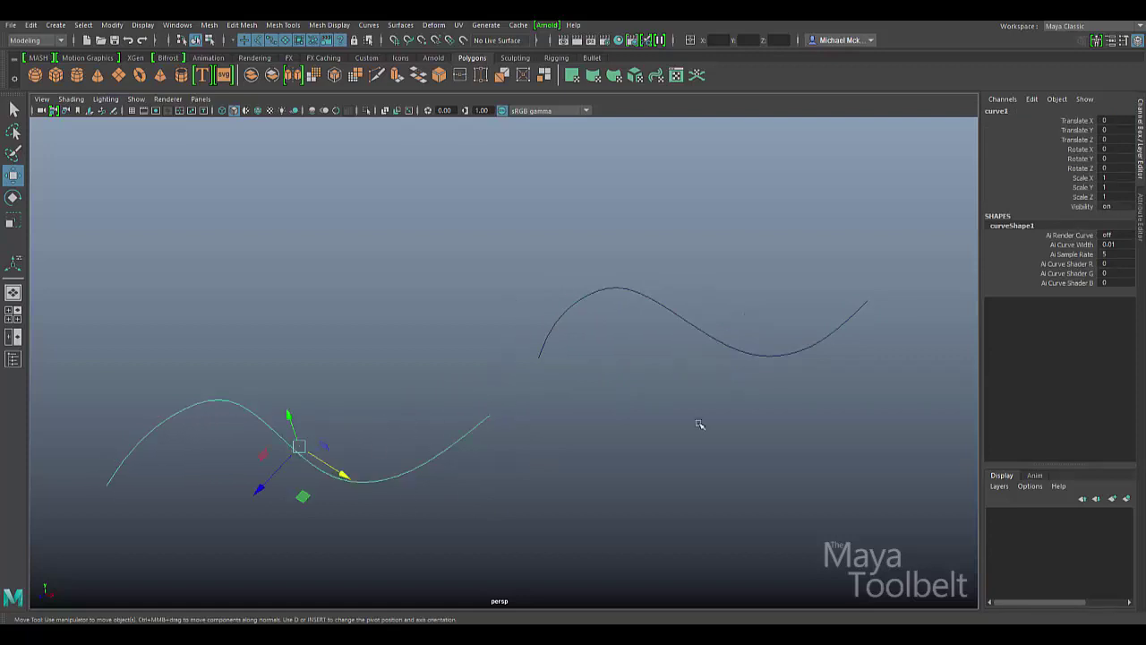
pyautogui.moveTo(798, 296); pyautogui.dragTo(752, 403)
pyautogui.click(368, 25)
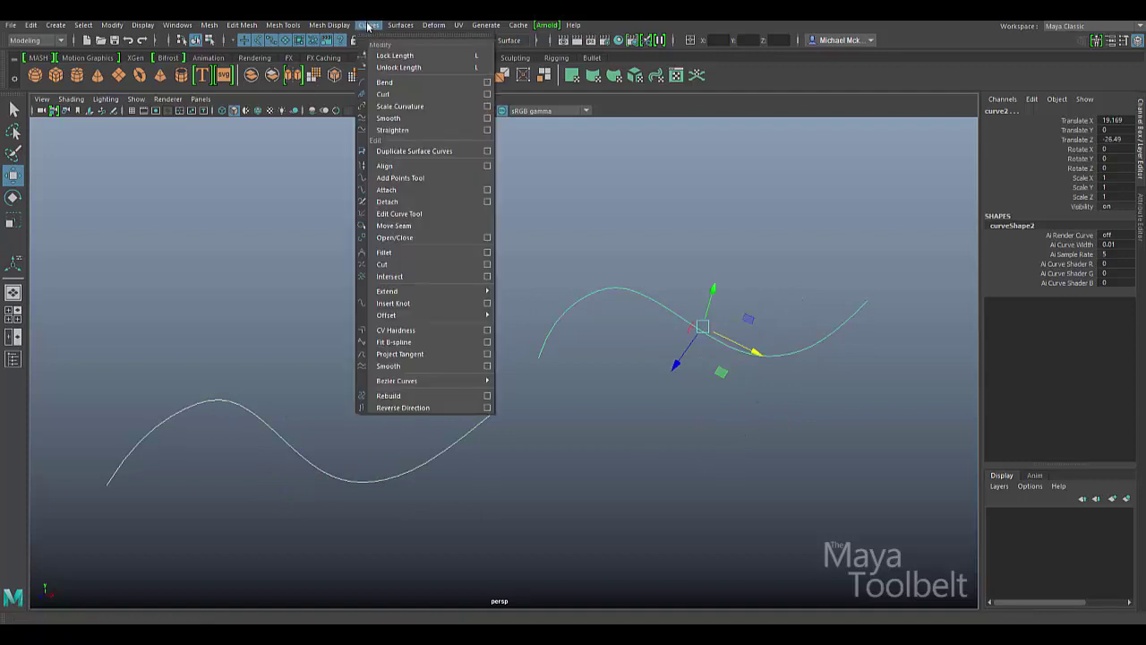
pyautogui.click(404, 194)
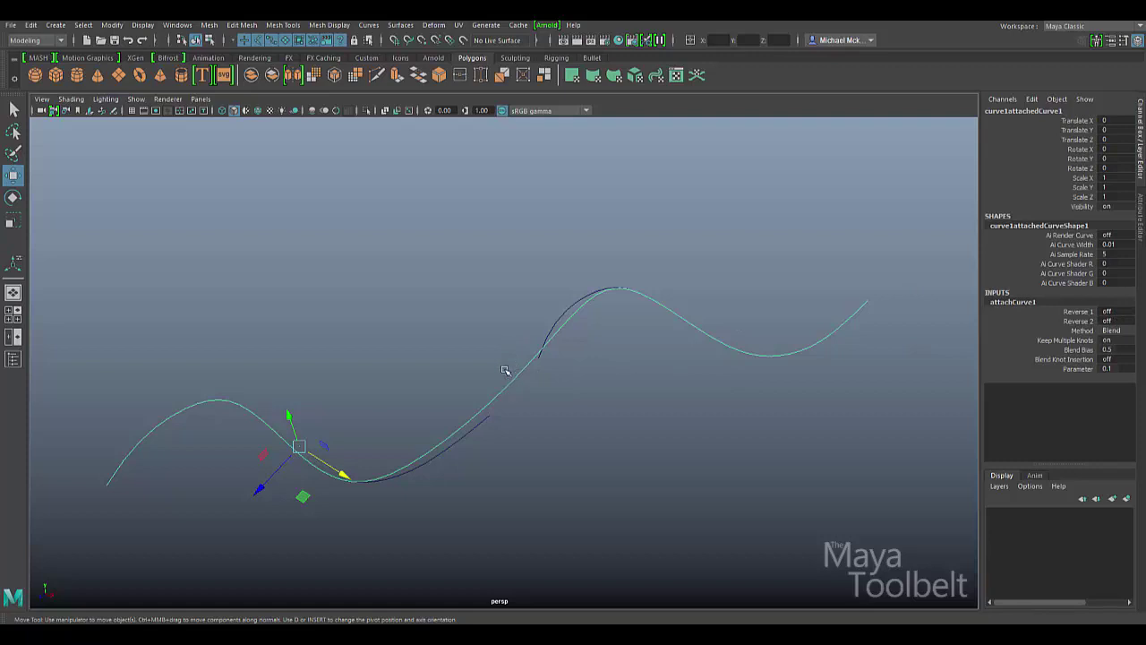
pyautogui.hotkey('ctrl', 'z')
# Attach the curves with curve2 selected first and curve1 second to compare the Reverse settings, and delete the attached curve
pyautogui.moveTo(535, 283); pyautogui.dragTo(653, 369)
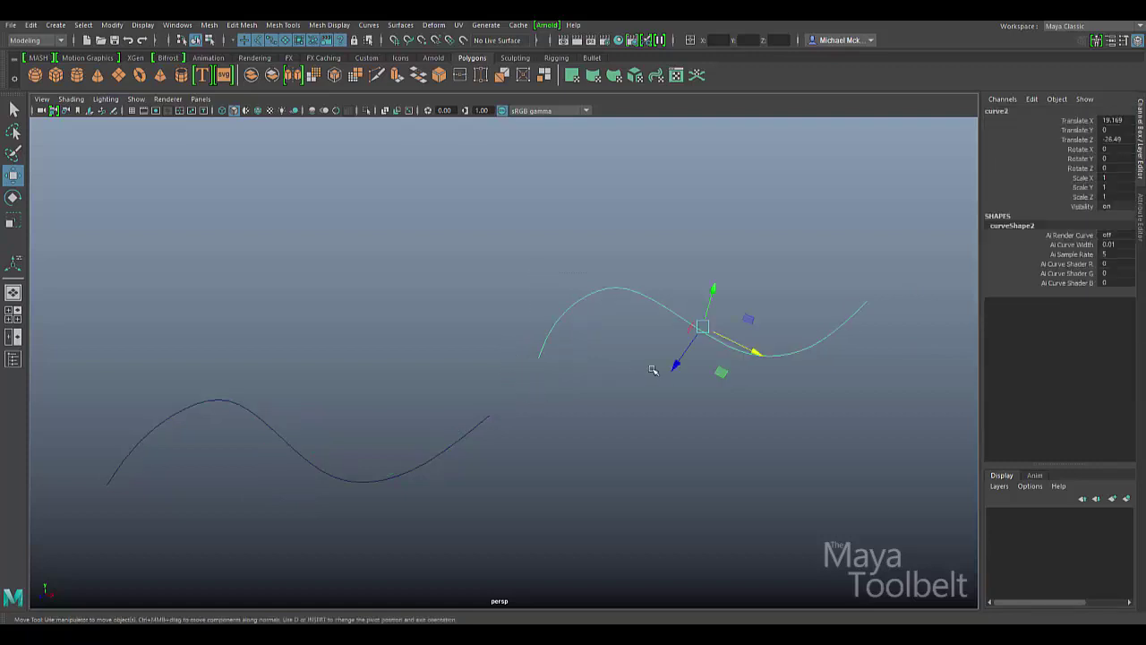
pyautogui.click(444, 443)
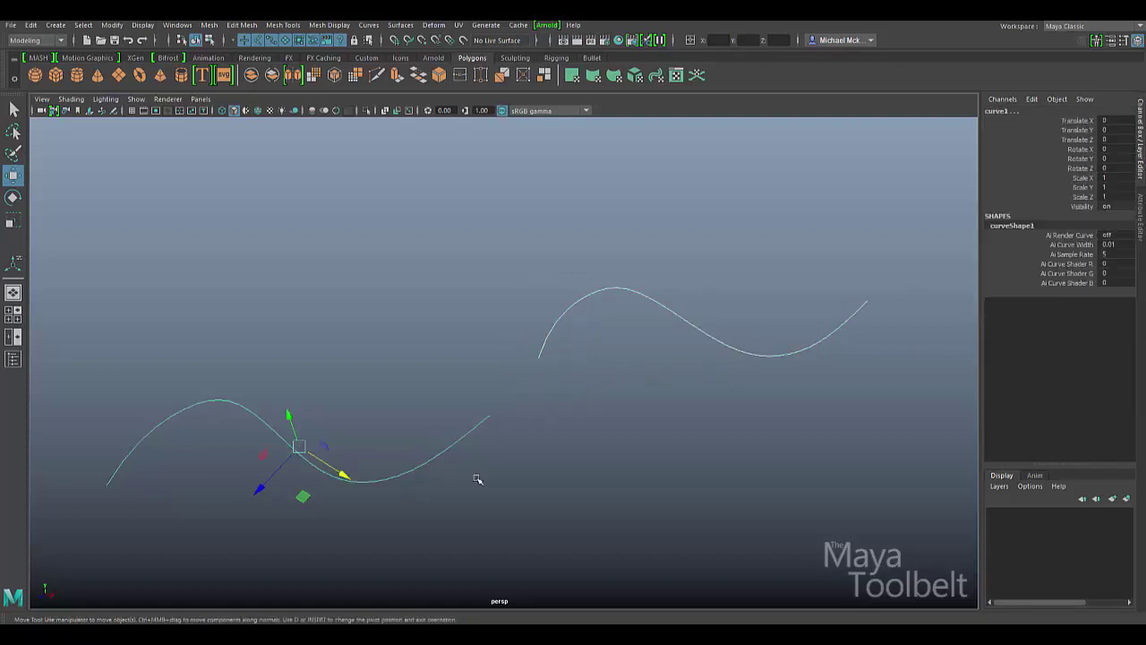
pyautogui.click(368, 25)
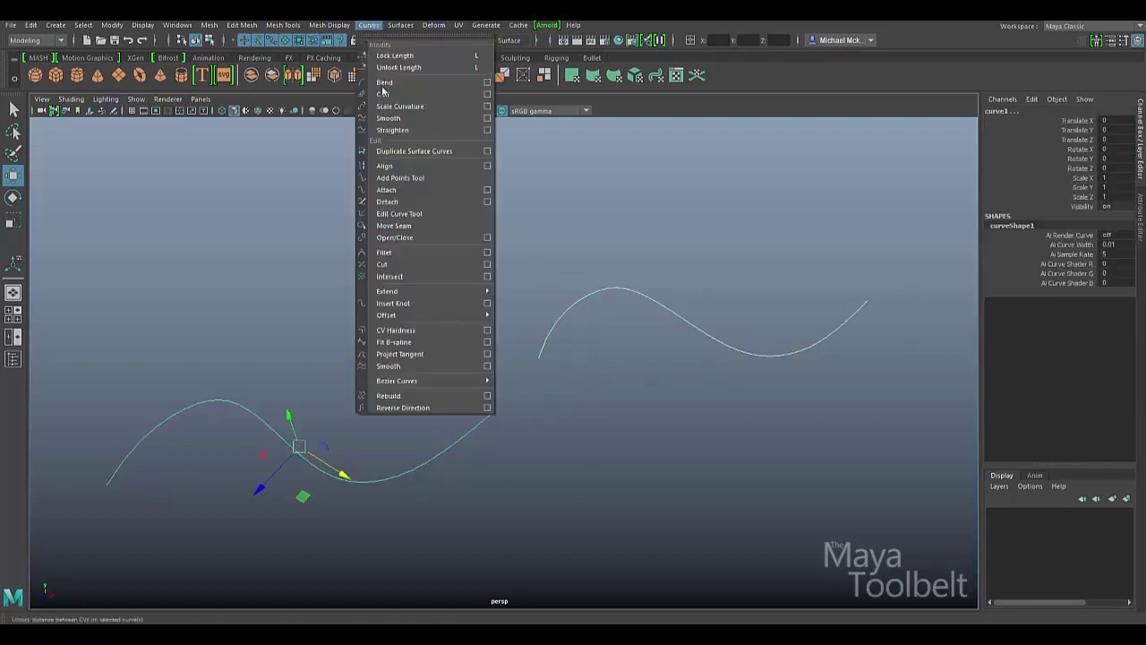
pyautogui.click(401, 193)
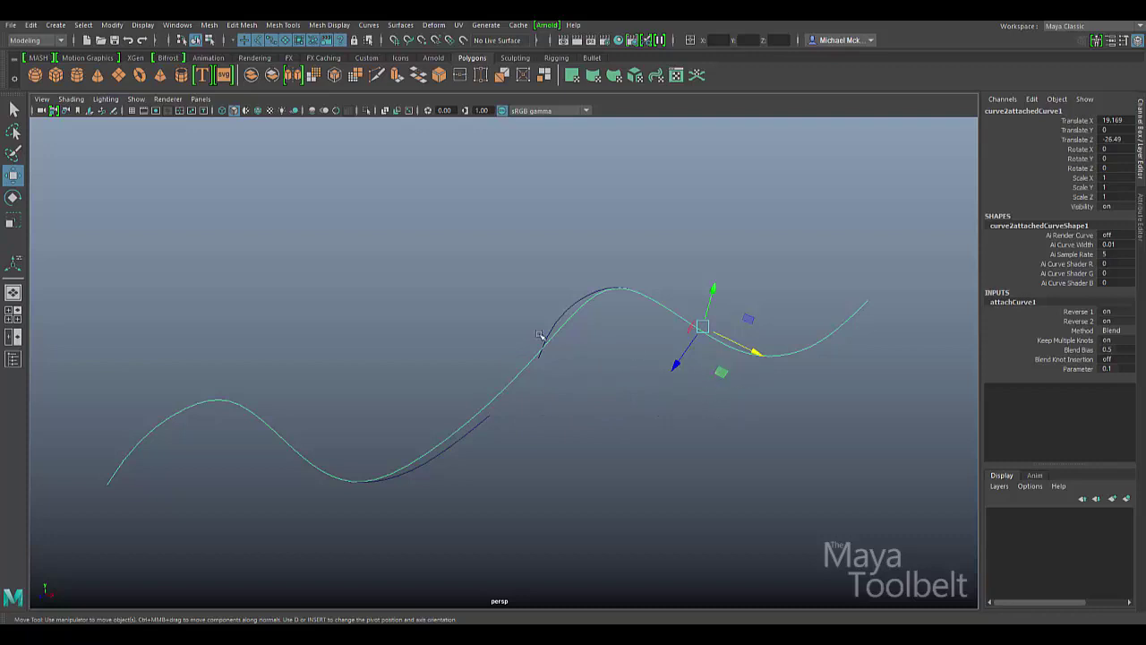
pyautogui.moveTo(507, 368); pyautogui.dragTo(542, 403)
pyautogui.press('Delete')
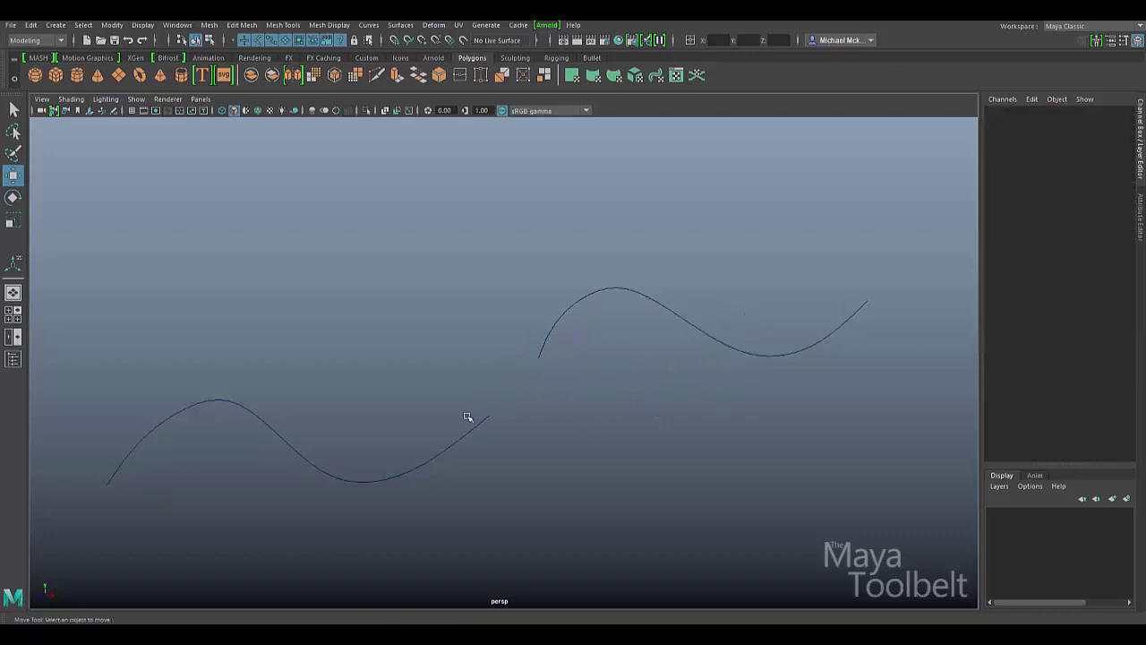
# Attach the original curves again with curve1 selected first and curve2 second
pyautogui.click(470, 424)
pyautogui.keyDown('shift'); pyautogui.click(554, 334); pyautogui.keyUp('shift')
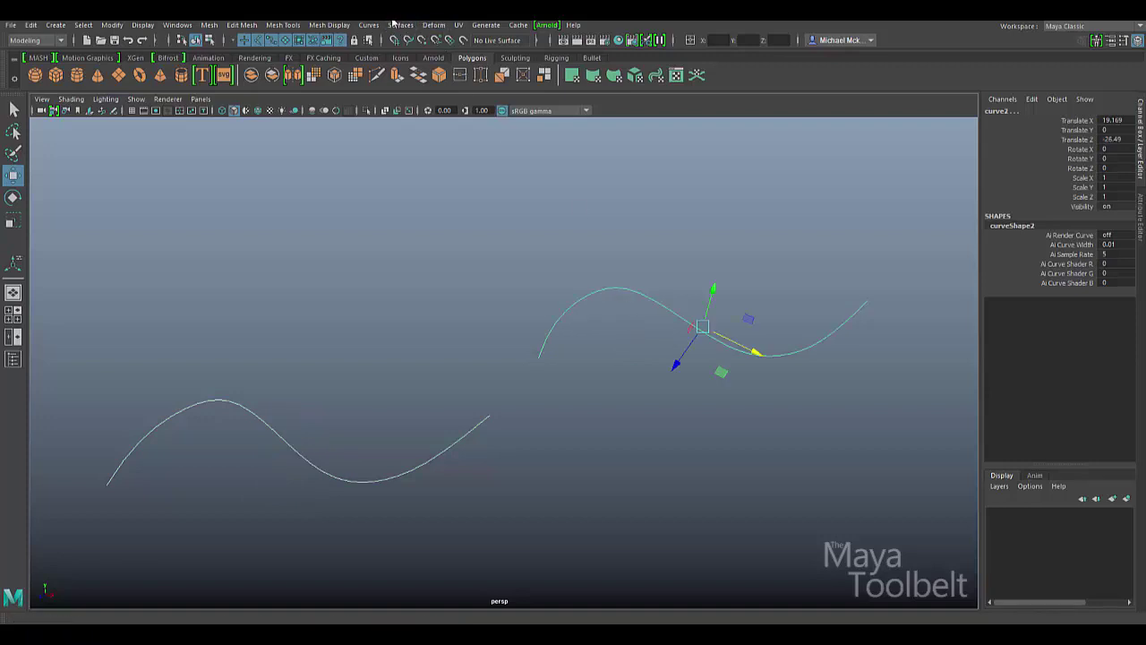
pyautogui.click(369, 24)
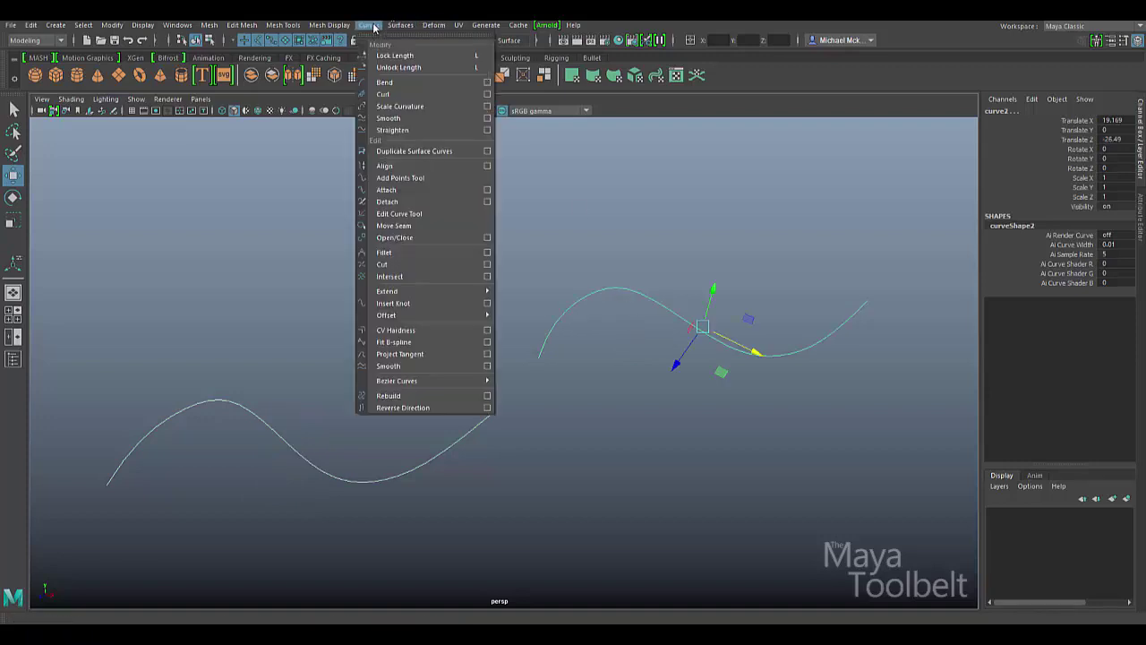
pyautogui.click(391, 192)
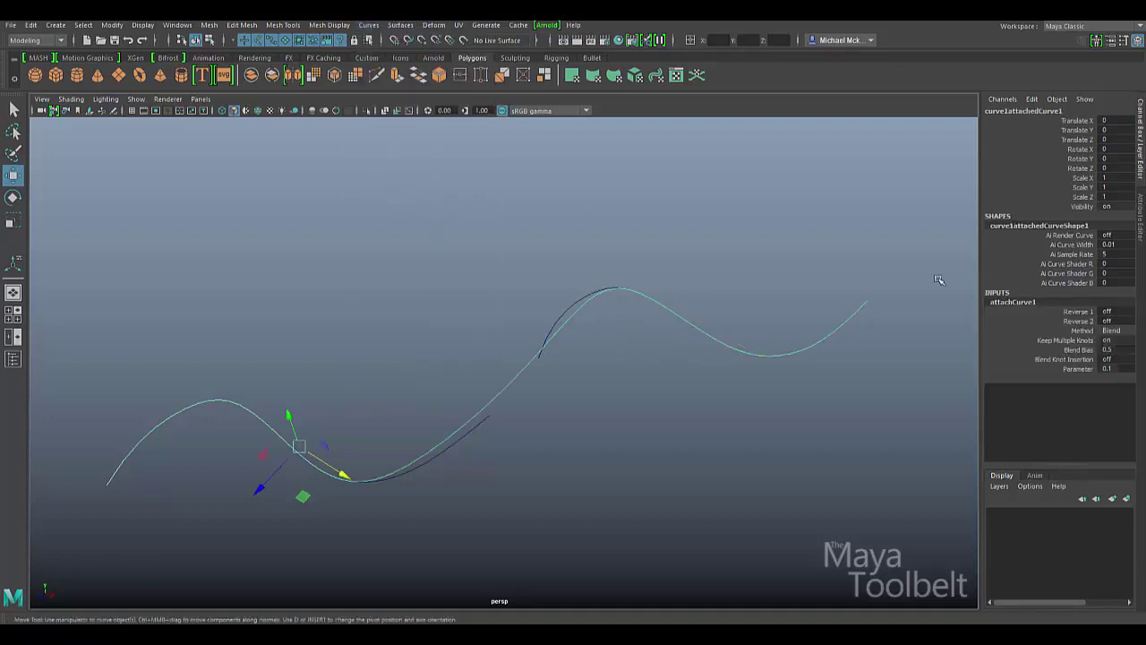
# Go through the attachCurve1 inputs one by one, from Reverse 1 down to Blend Knot Insertion
pyautogui.click(1109, 310)
pyautogui.click(1111, 321)
pyautogui.click(1084, 330)
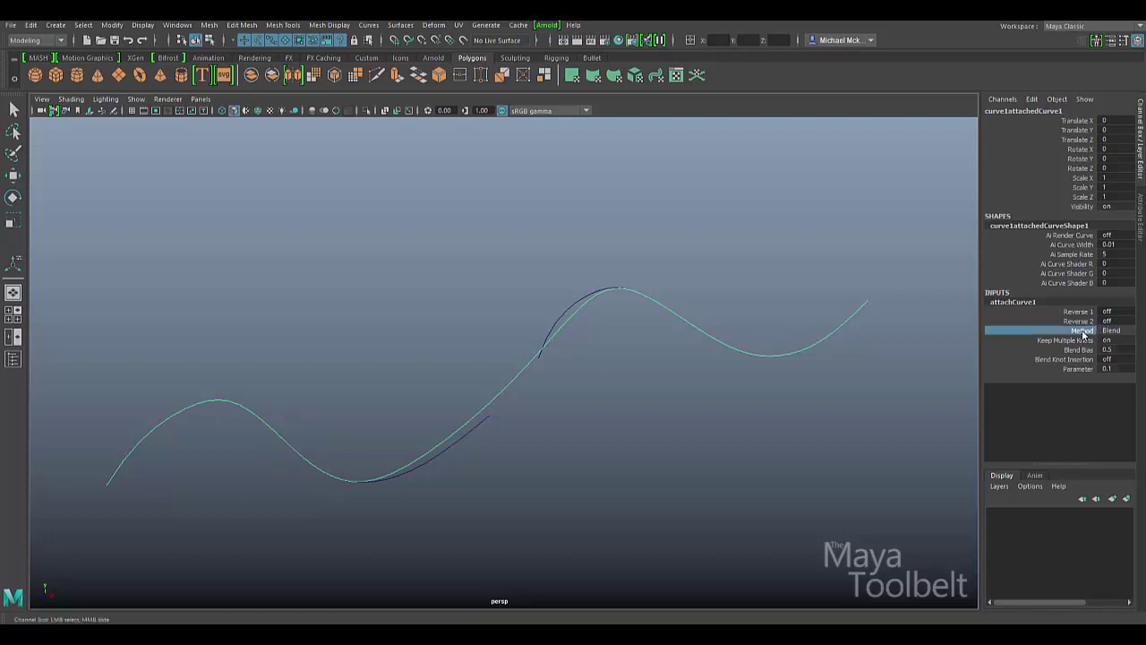
pyautogui.click(1082, 340)
pyautogui.click(1077, 350)
pyautogui.click(1076, 361)
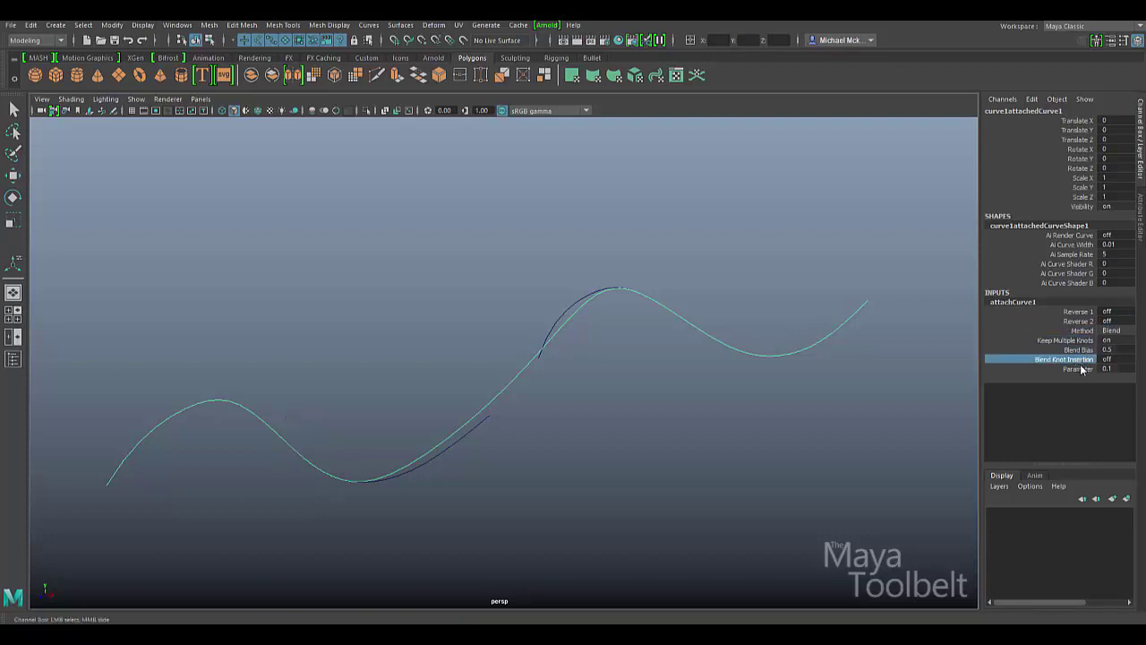
# Reselect the attached curve and open its attachCurve1 history in the Attribute Editor
pyautogui.click(813, 412)
pyautogui.press('w')
pyautogui.moveTo(458, 373); pyautogui.dragTo(724, 335)
pyautogui.click(512, 394)
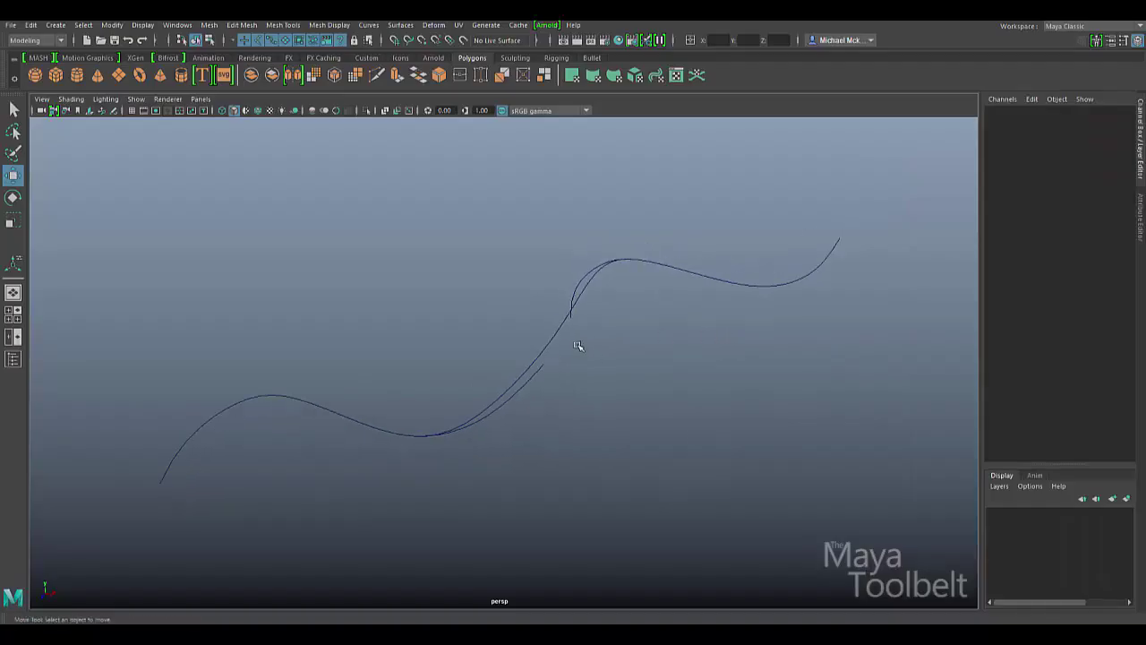
pyautogui.moveTo(544, 337); pyautogui.dragTo(563, 347)
pyautogui.keyDown('alt'); pyautogui.moveTo(718, 367); pyautogui.dragTo(663, 376); pyautogui.keyUp('alt')
pyautogui.hotkey('ctrl', 'a')
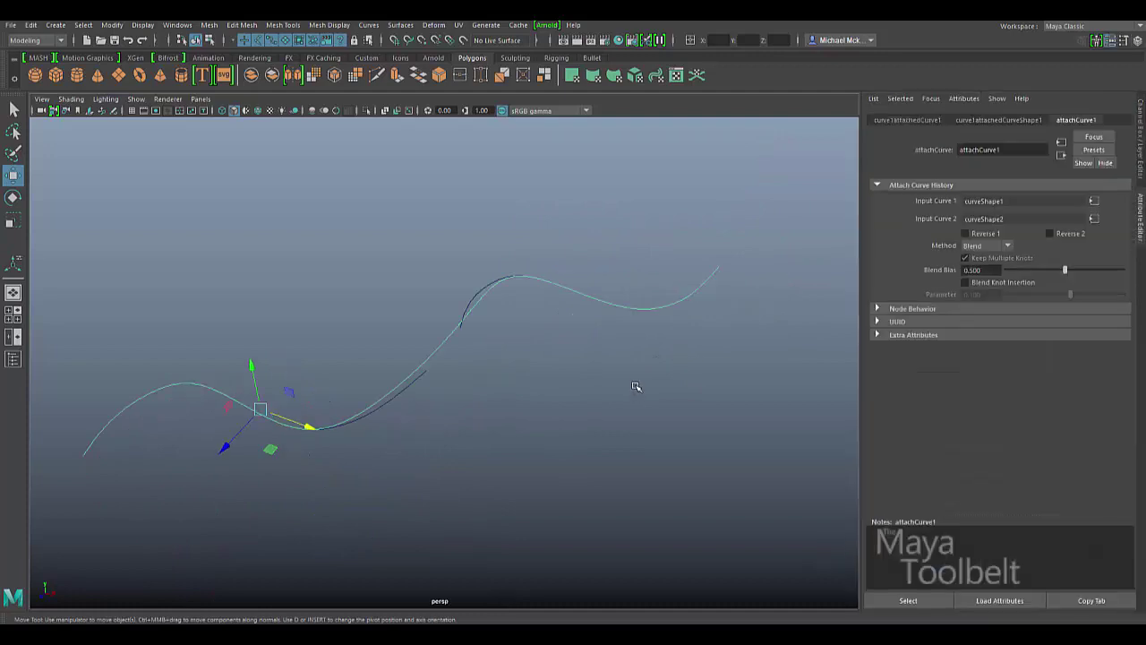
pyautogui.keyDown('alt'); pyautogui.moveTo(636, 389); pyautogui.dragTo(662, 376); pyautogui.keyUp('alt')
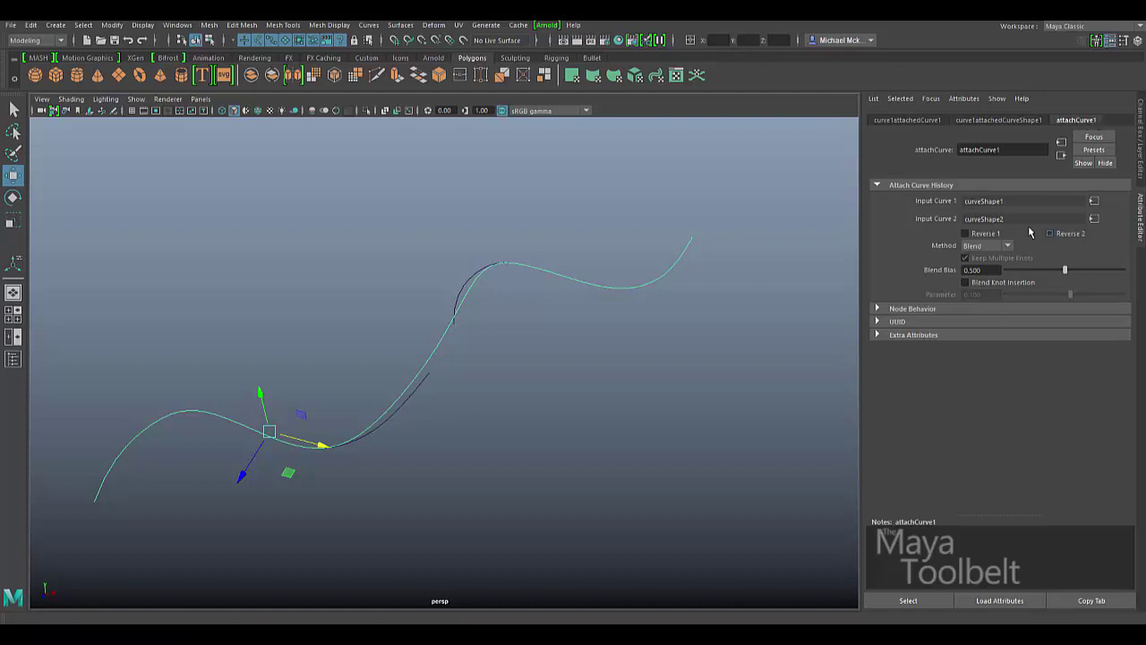
# Toggle Reverse 1 and Reverse 2 on attachCurve1, leaving both off, to compare the joins
pyautogui.click(965, 234)
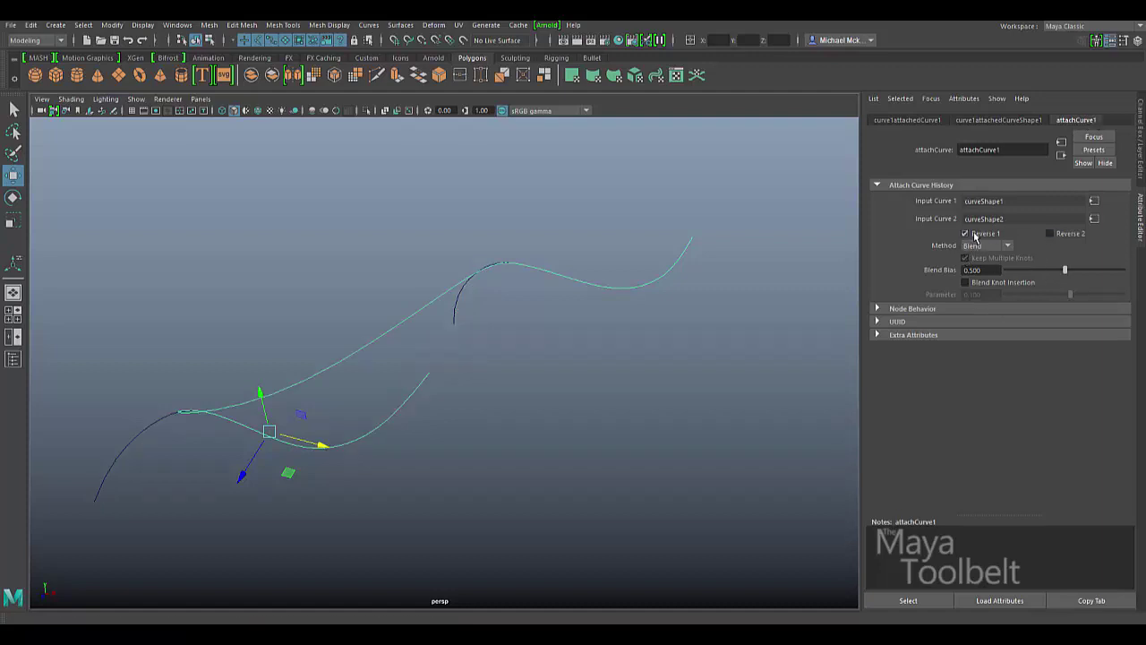
pyautogui.click(983, 233)
pyautogui.click(1057, 236)
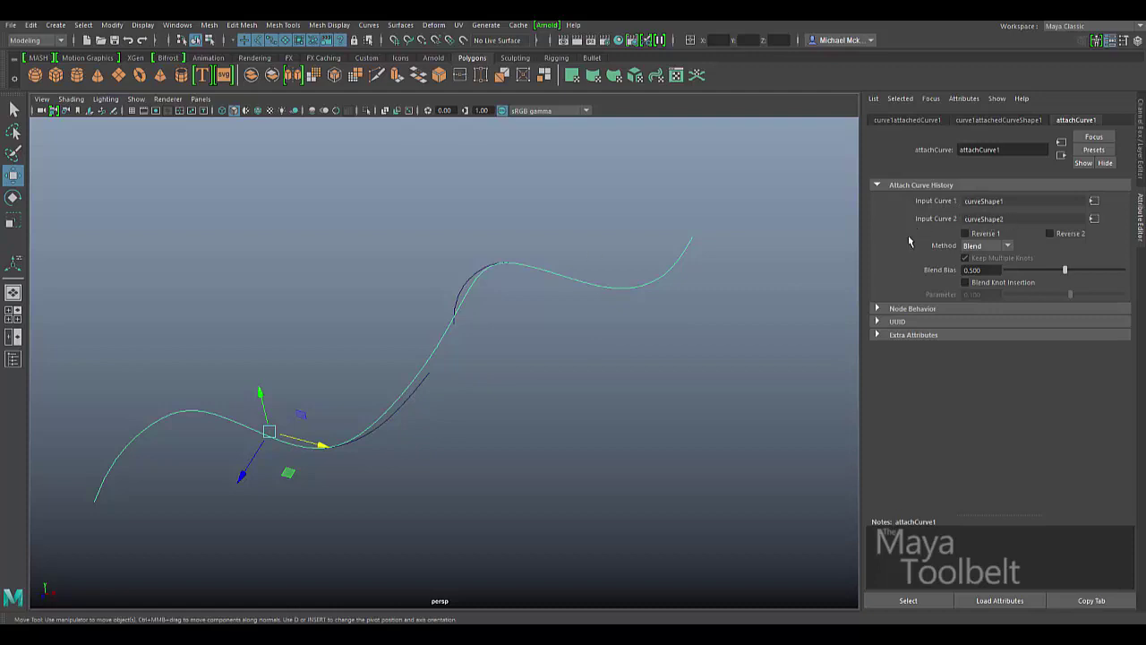
# Draw a third CV curve with six CVs above the first half of the attached curve, and return to the Move tool
pyautogui.click(51, 25)
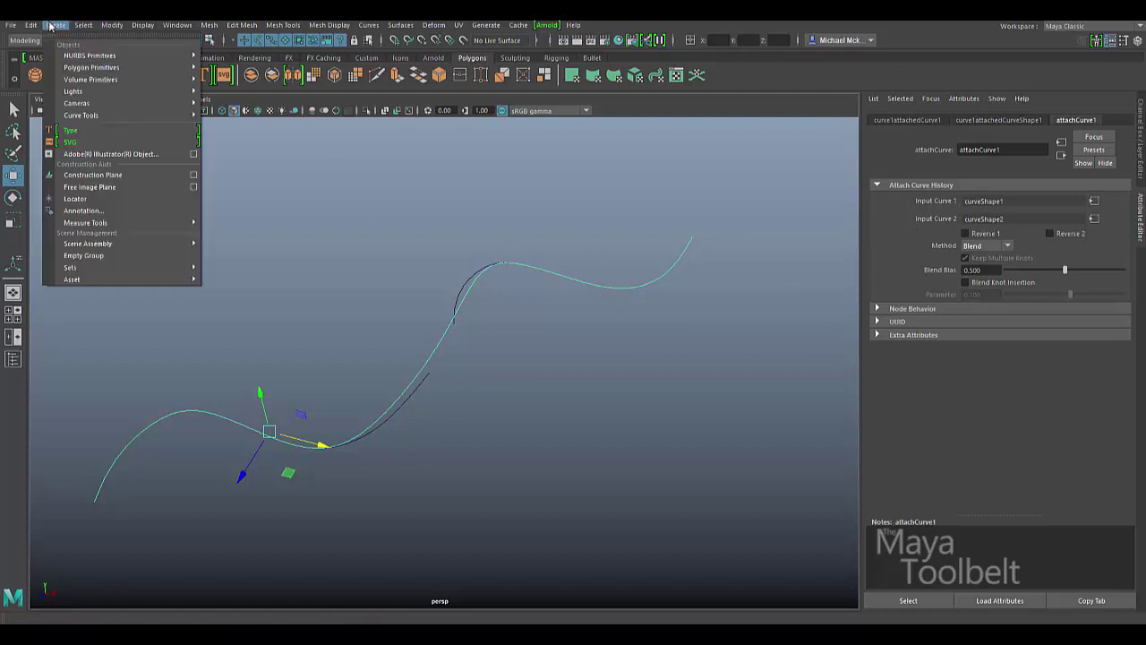
pyautogui.moveTo(113, 115)
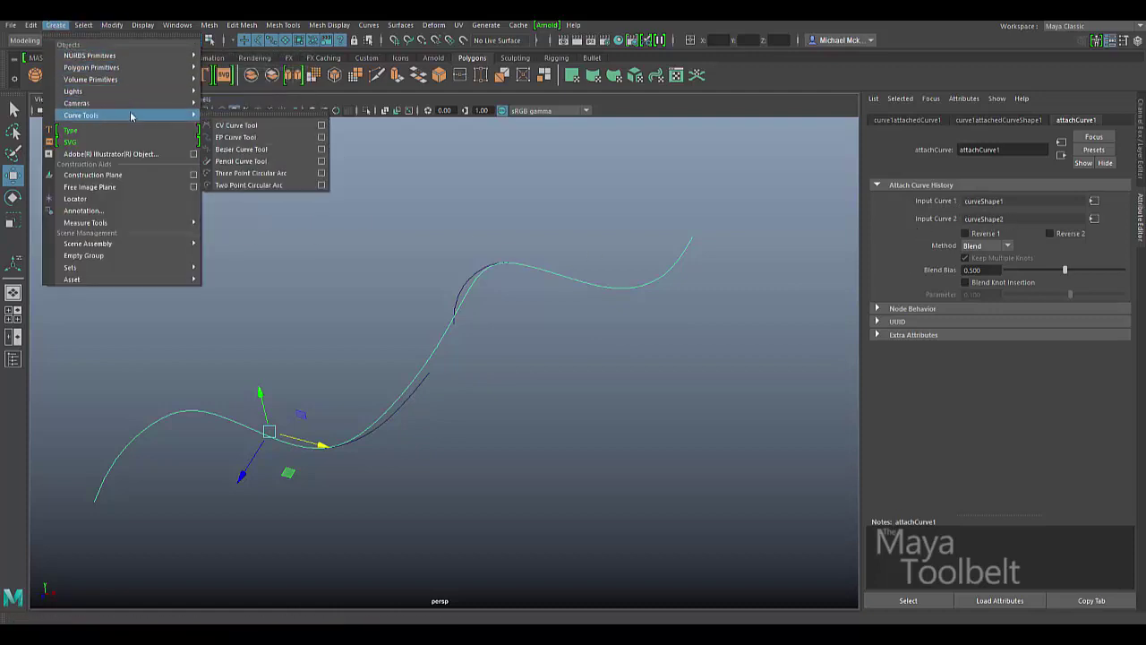
pyautogui.click(263, 124)
pyautogui.click(118, 225)
pyautogui.click(175, 219)
pyautogui.click(220, 281)
pyautogui.click(251, 330)
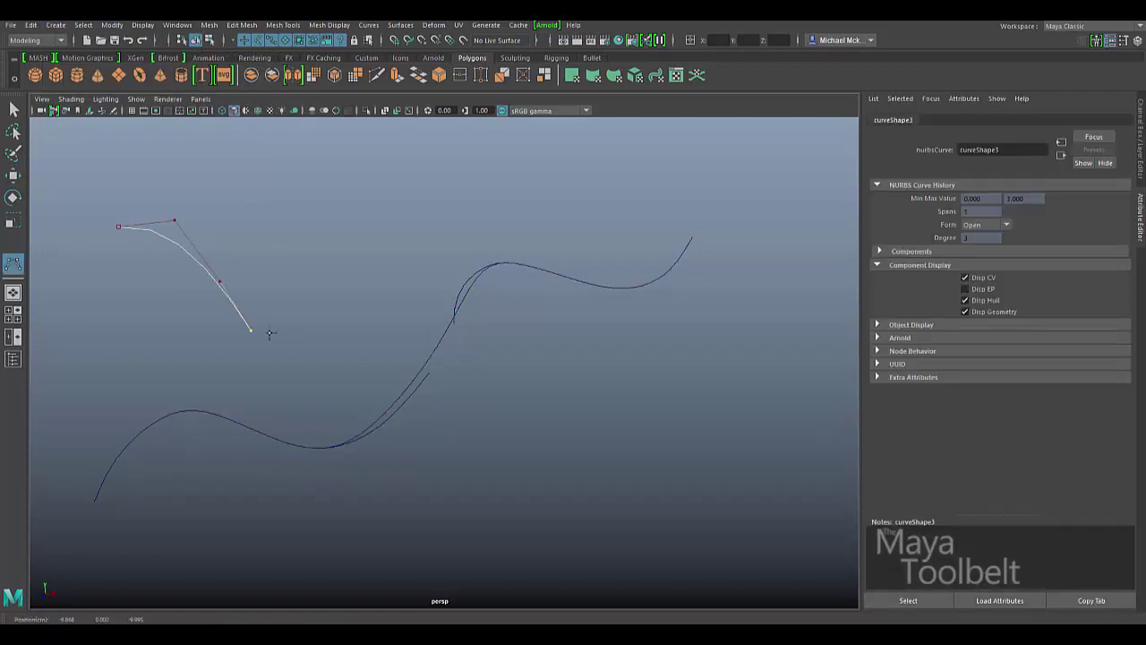
pyautogui.click(318, 333)
pyautogui.click(365, 312)
pyautogui.press('Return')
pyautogui.press('w')
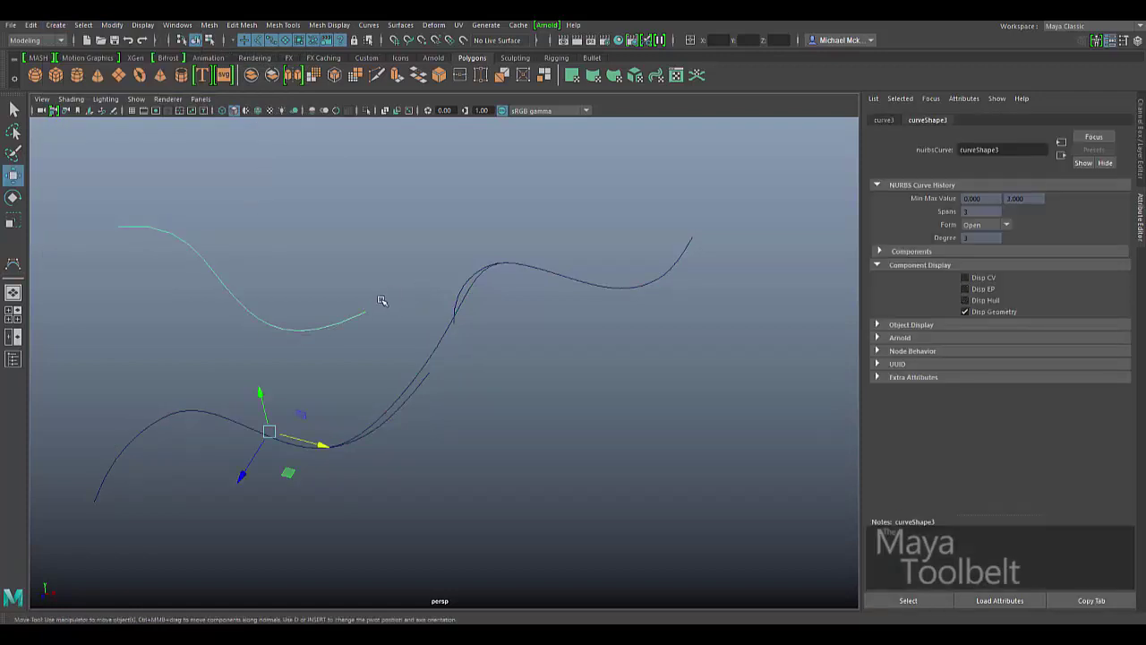
# Select the attached curve and follow attachCurve1's Input Curve 2 connection to the curveShape2 node
pyautogui.click(435, 348)
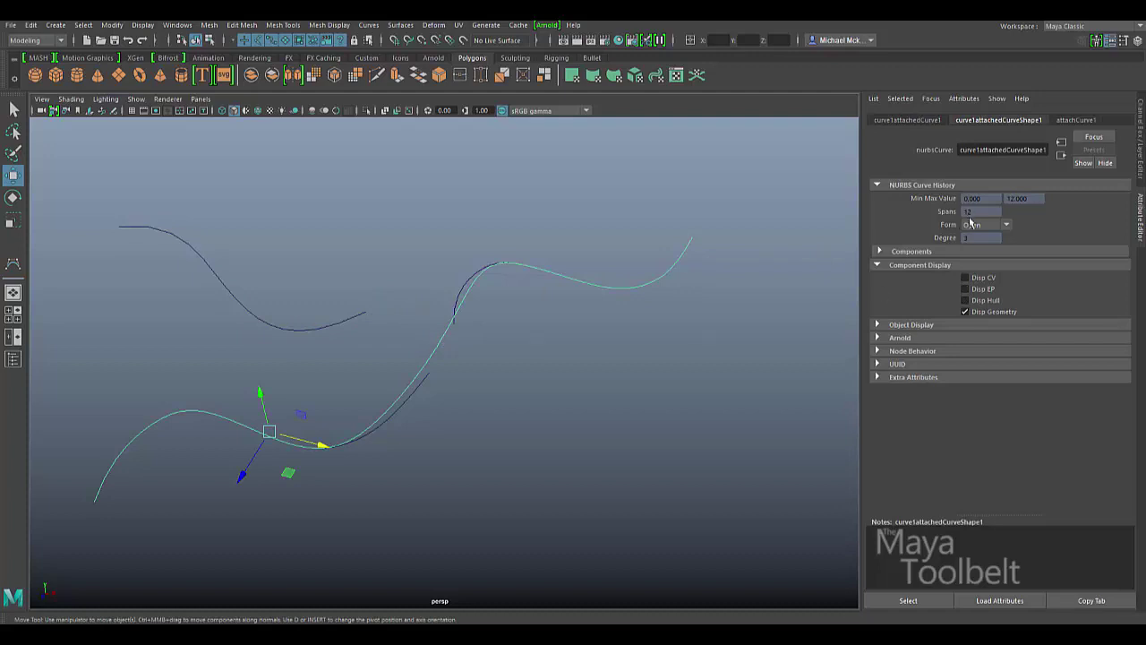
pyautogui.click(1070, 120)
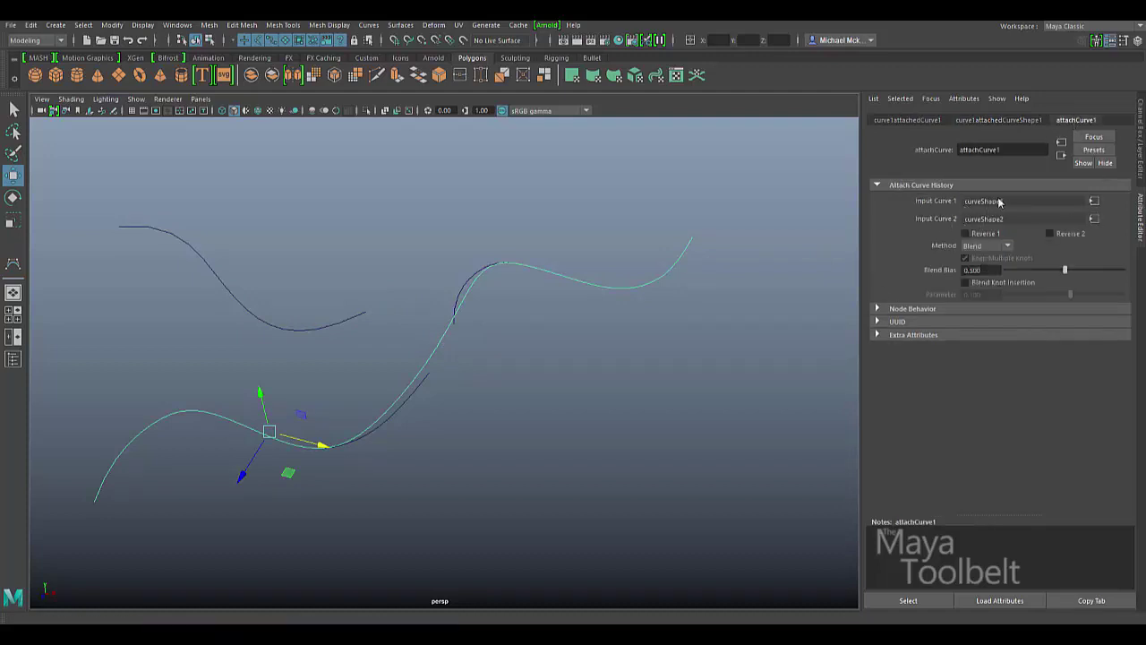
pyautogui.click(1093, 219)
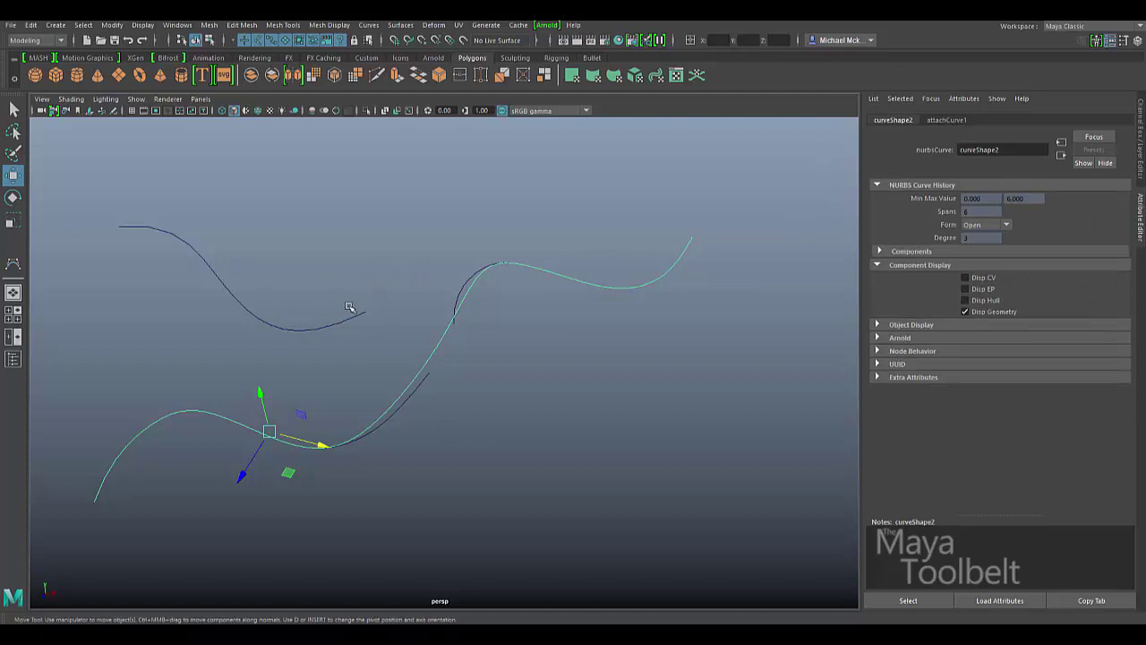
# Select the attached curve again and the newly drawn third curve in turn to view their shape attributes
pyautogui.click(425, 333)
pyautogui.click(452, 358)
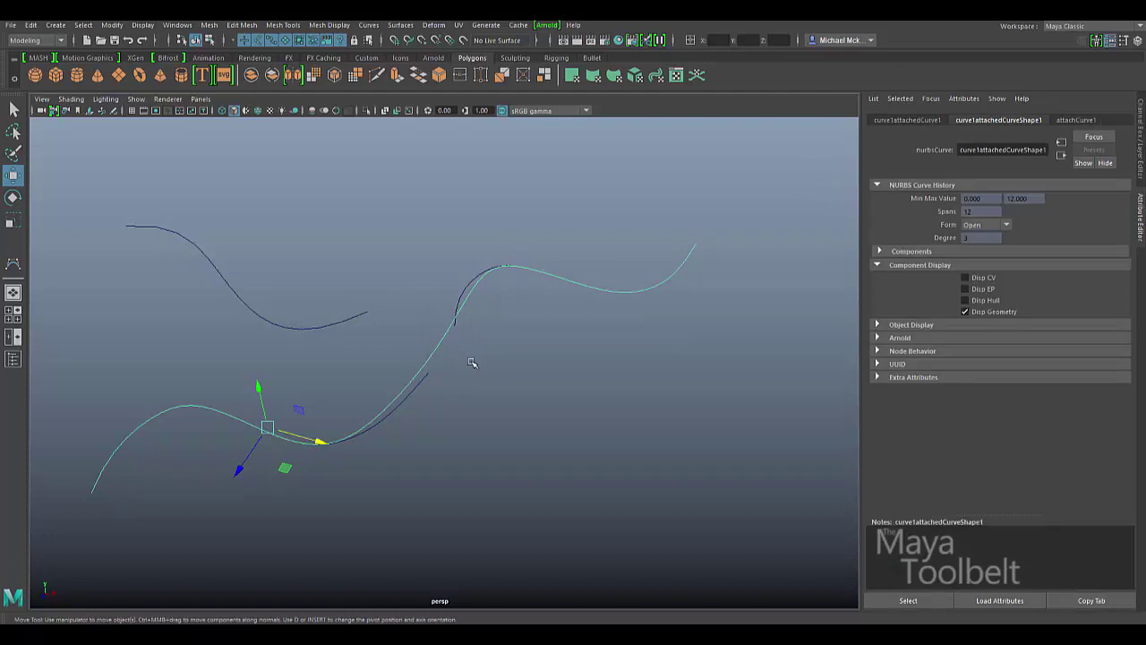
pyautogui.click(338, 328)
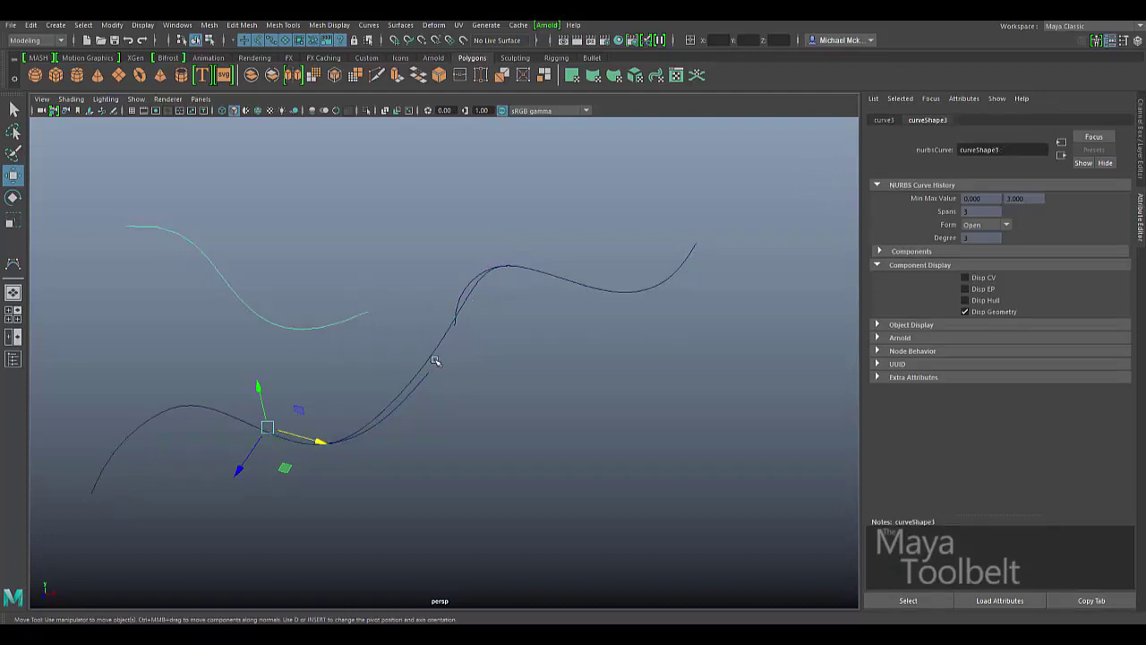
# Compare the unconnected third curve with the attached curve, viewing attachCurve1's Input Curve 1 and Input Curve 2 entries
pyautogui.click(436, 348)
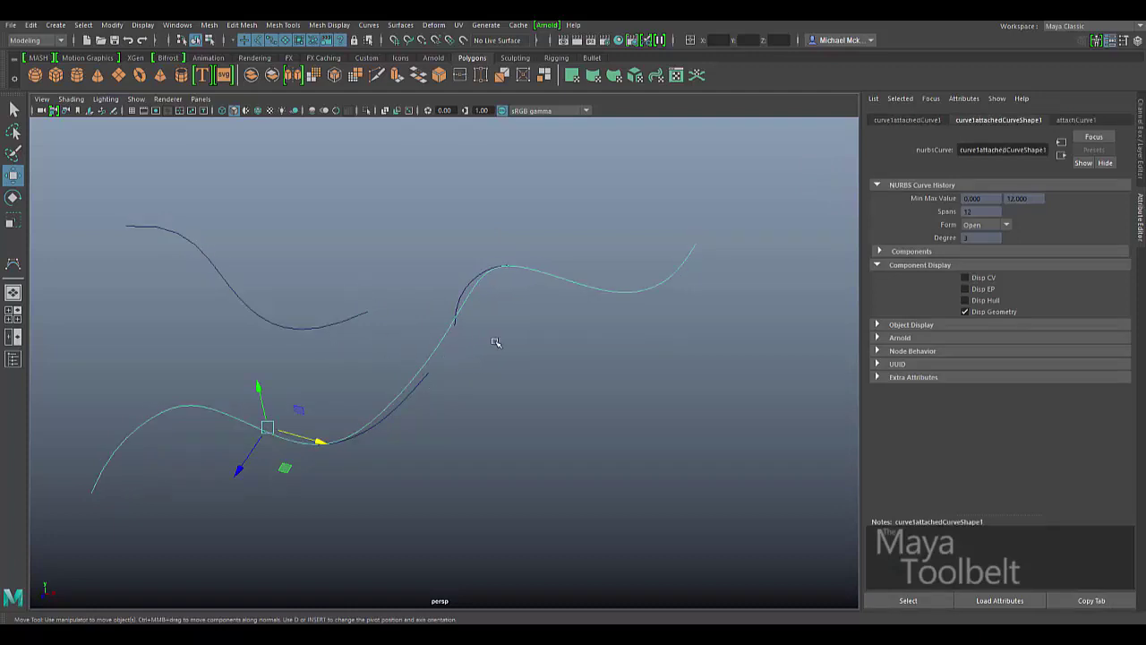
pyautogui.click(1049, 120)
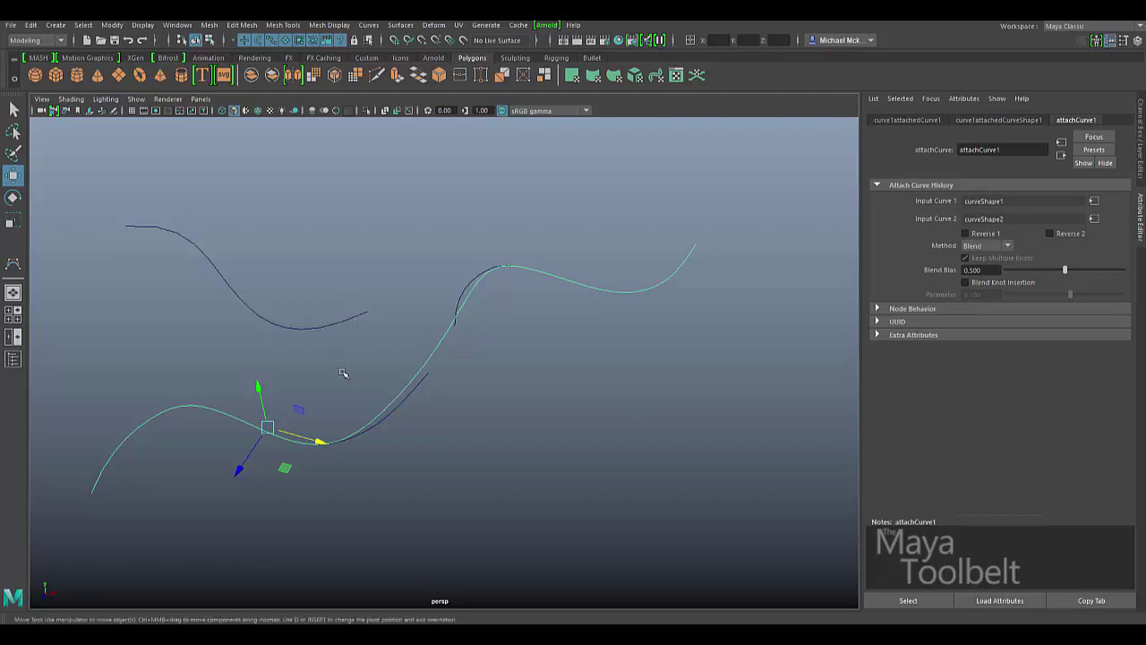
pyautogui.click(344, 327)
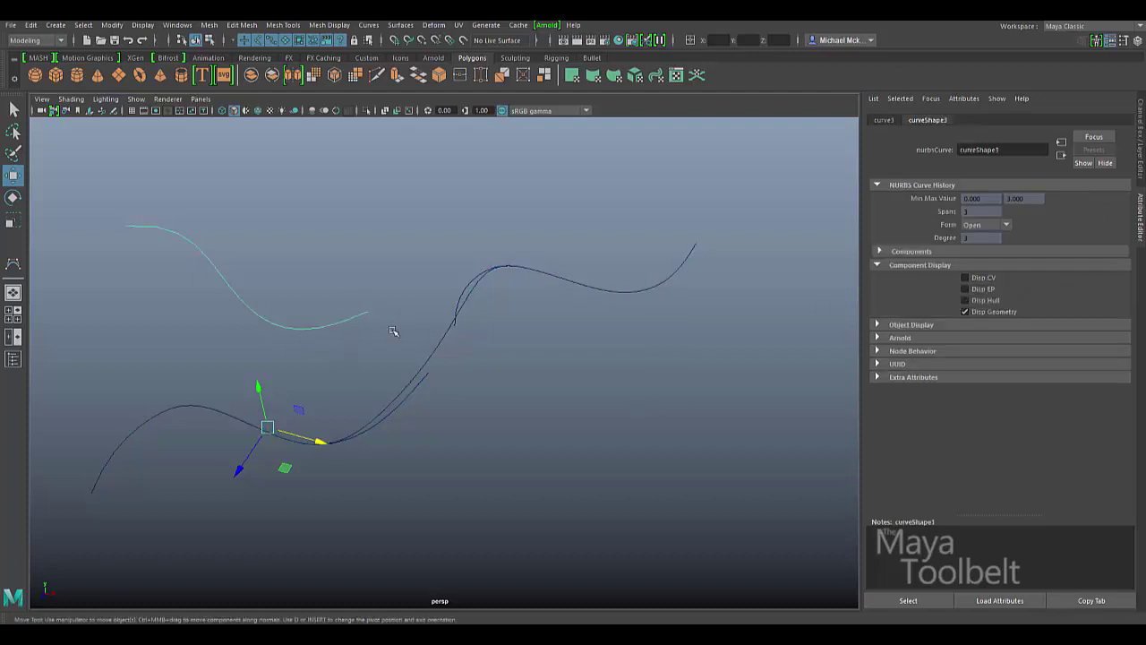
pyautogui.keyDown('shift'); pyautogui.moveTo(435, 353); pyautogui.dragTo(742, 320, button='right'); pyautogui.keyUp('shift')
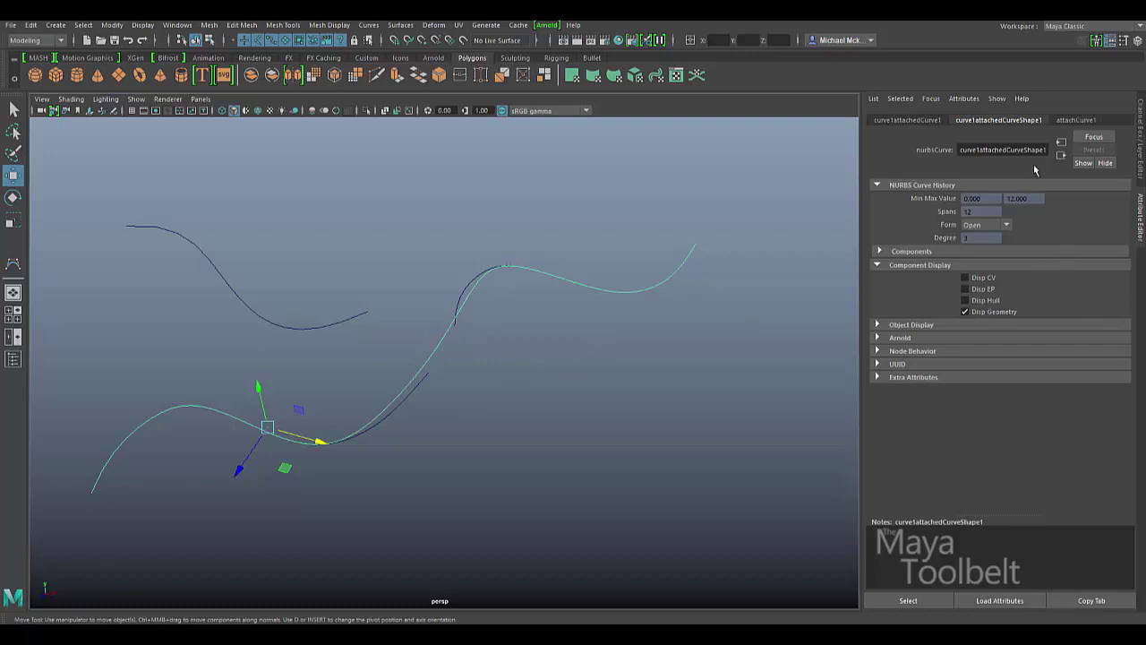
pyautogui.click(1077, 120)
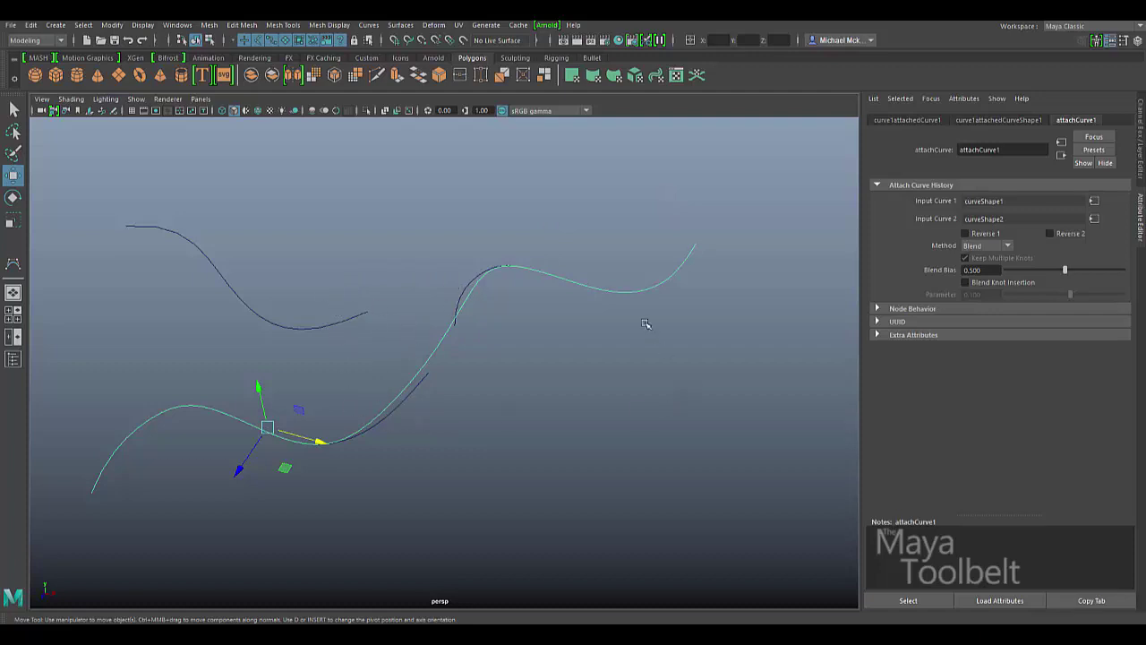
pyautogui.keyDown('alt'); pyautogui.moveTo(583, 379); pyautogui.dragTo(578, 353); pyautogui.keyUp('alt')
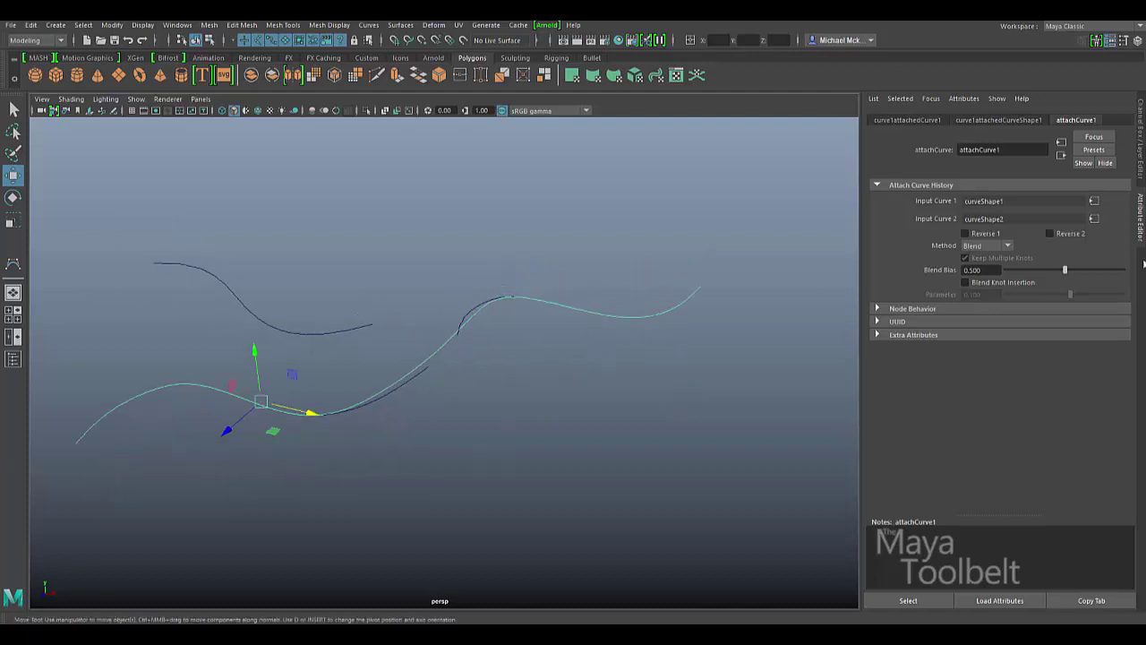
pyautogui.keyDown('alt'); pyautogui.moveTo(503, 341); pyautogui.dragTo(465, 313); pyautogui.keyUp('alt')
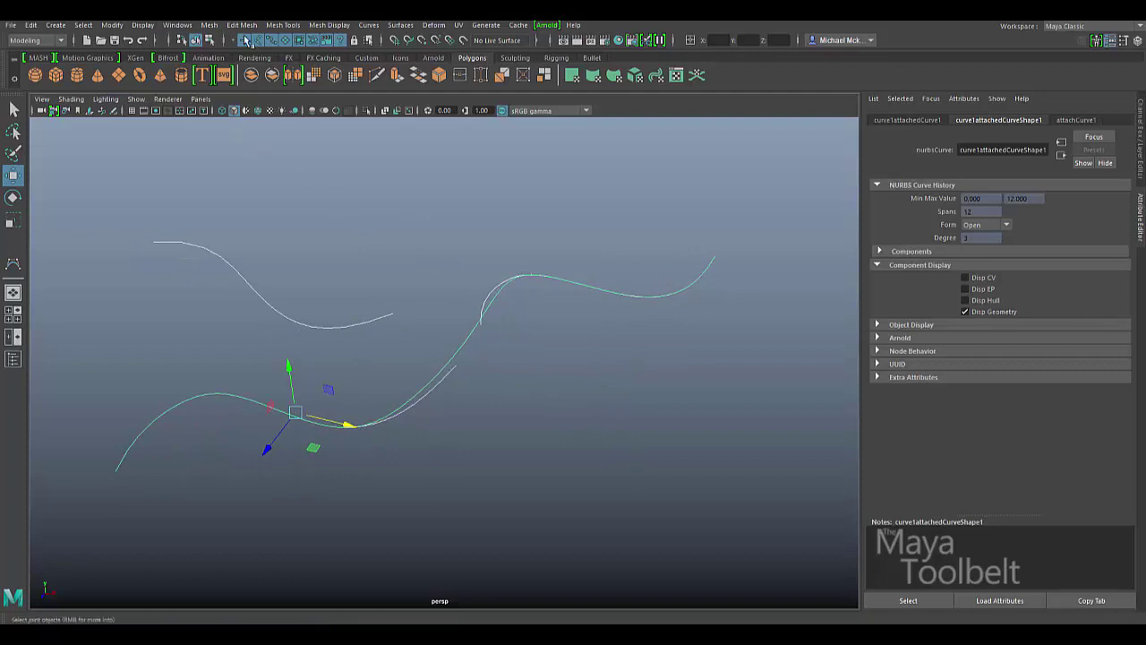
# Open the Hypergraph connections graph for all the selected curves, enlarge and reposition its window, and frame all nodes
pyautogui.click(189, 25)
pyautogui.moveTo(269, 69)
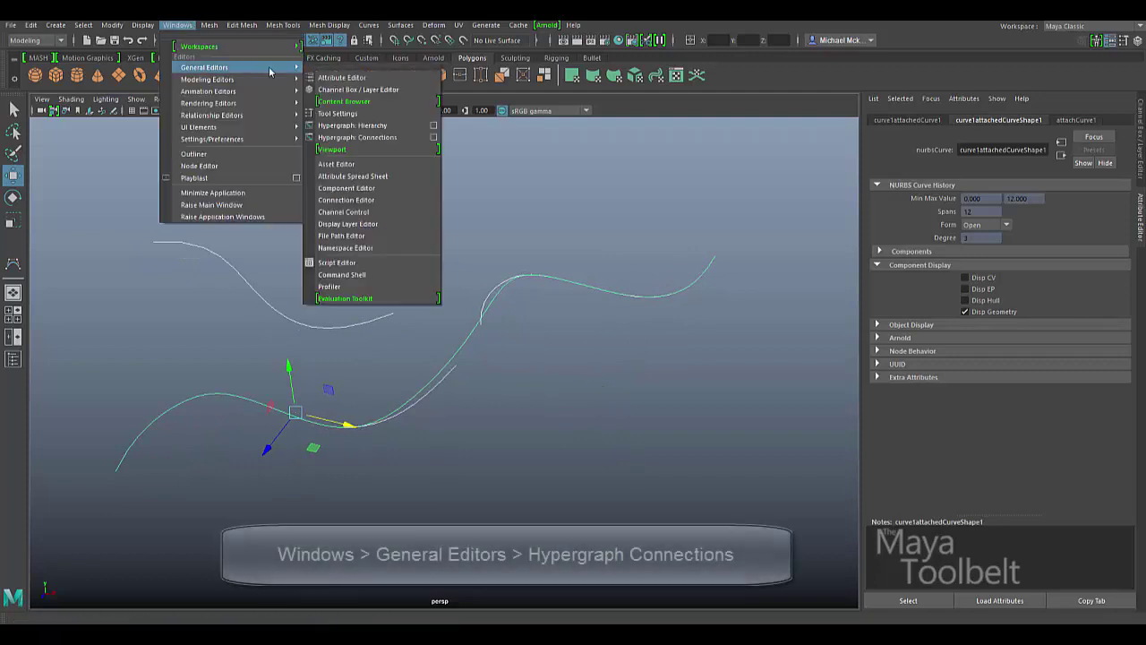
pyautogui.click(363, 139)
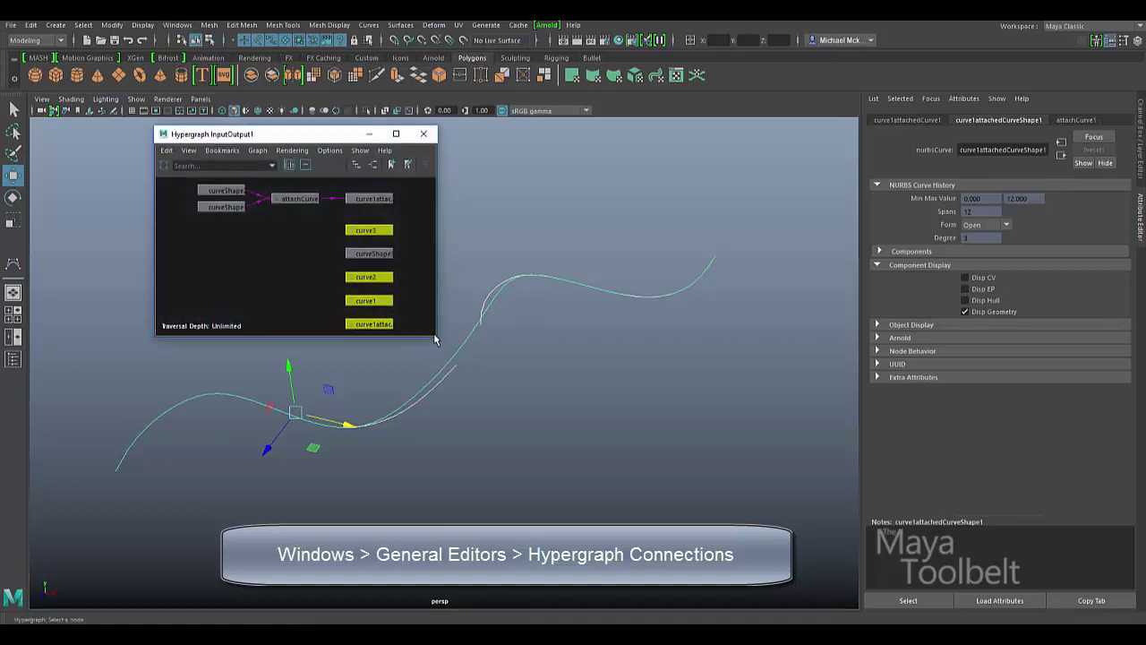
pyautogui.moveTo(438, 338); pyautogui.dragTo(609, 439)
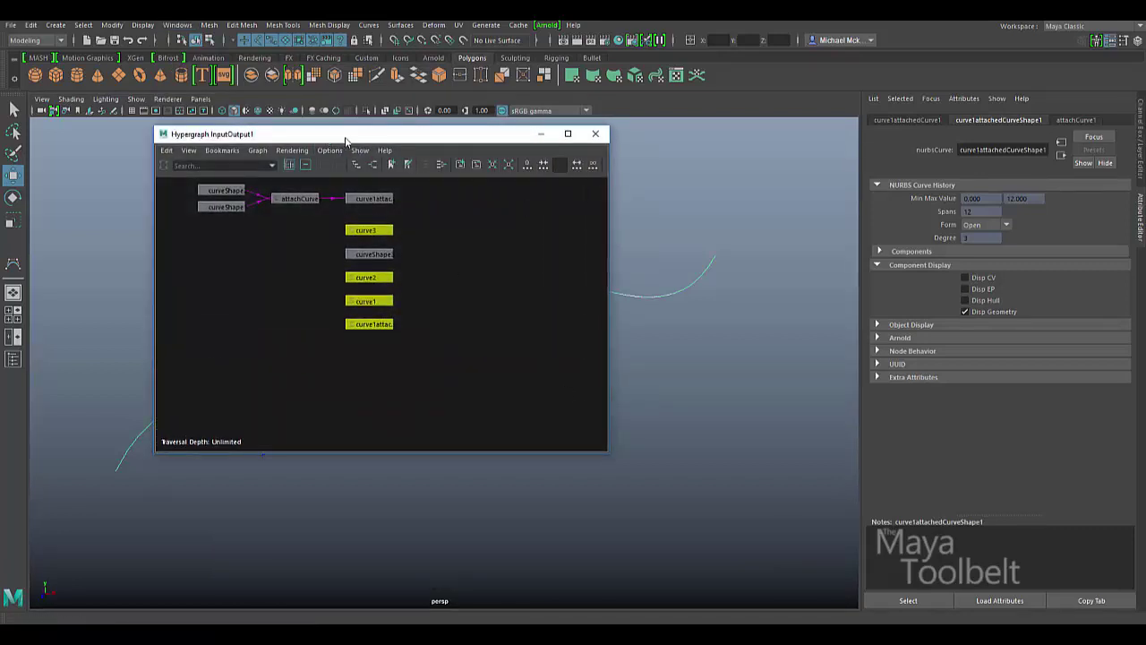
pyautogui.moveTo(345, 133); pyautogui.dragTo(544, 117)
pyautogui.press('a')
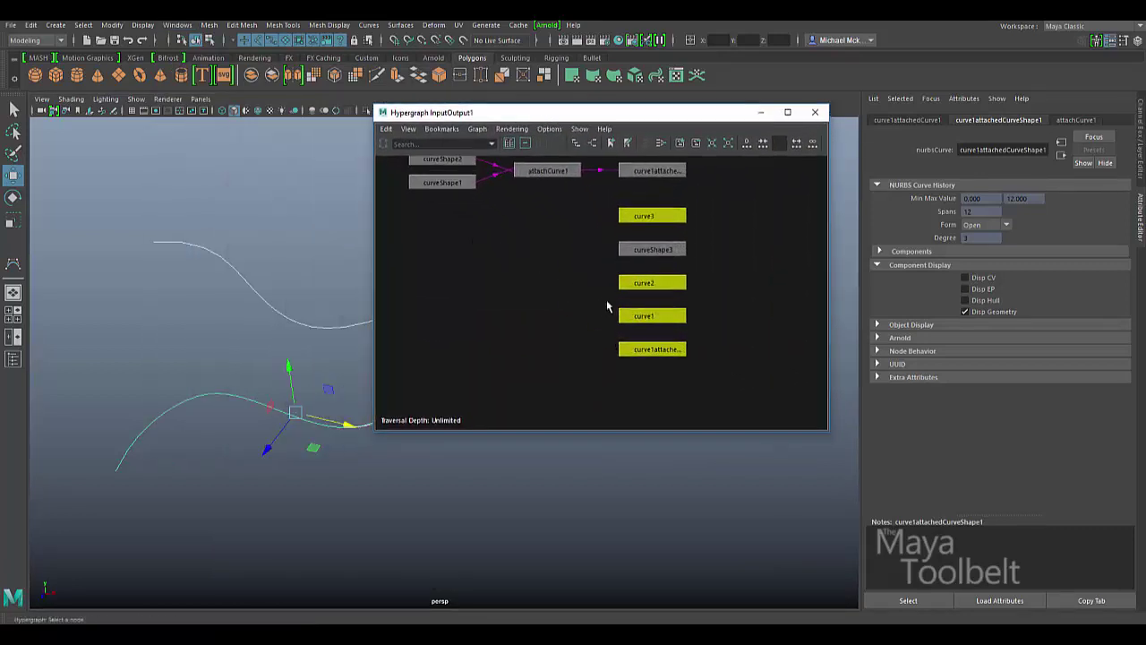
# Place curveShape1 above curveShape2 in the graph, and select attachCurve1 and its output shape node to trace the connection
pyautogui.moveTo(475, 185)
pyautogui.mouseDown()
pyautogui.moveTo(472, 232)
pyautogui.moveTo(471, 185)
pyautogui.mouseUp()
pyautogui.moveTo(477, 234); pyautogui.dragTo(470, 229)
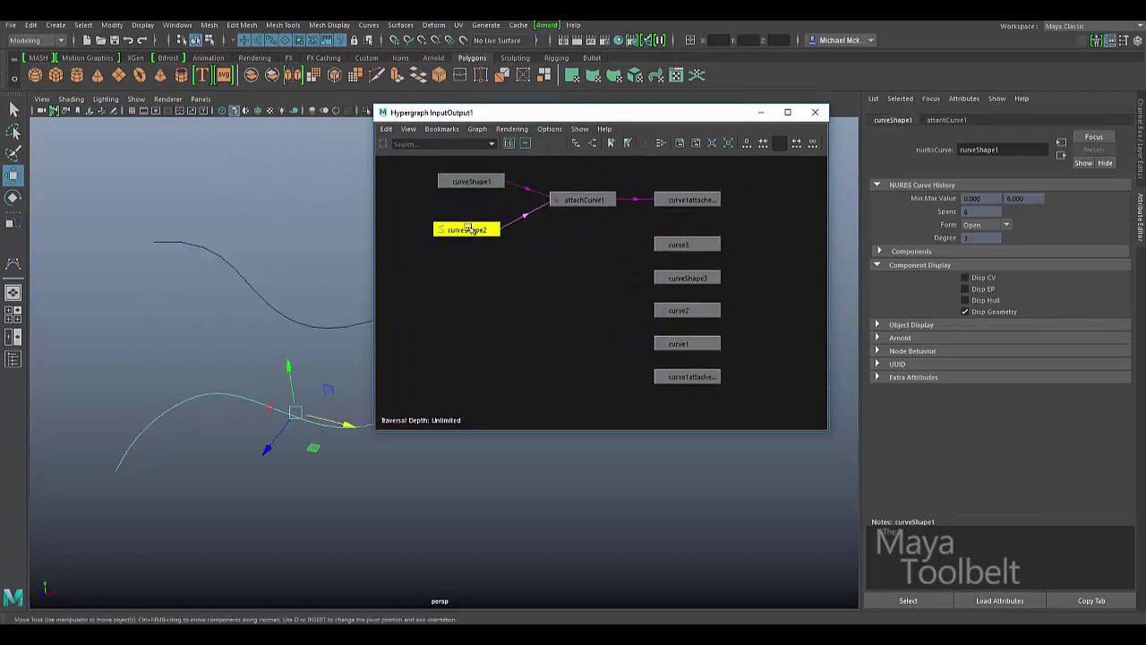
pyautogui.moveTo(473, 181); pyautogui.dragTo(476, 180)
pyautogui.moveTo(470, 227); pyautogui.dragTo(476, 224)
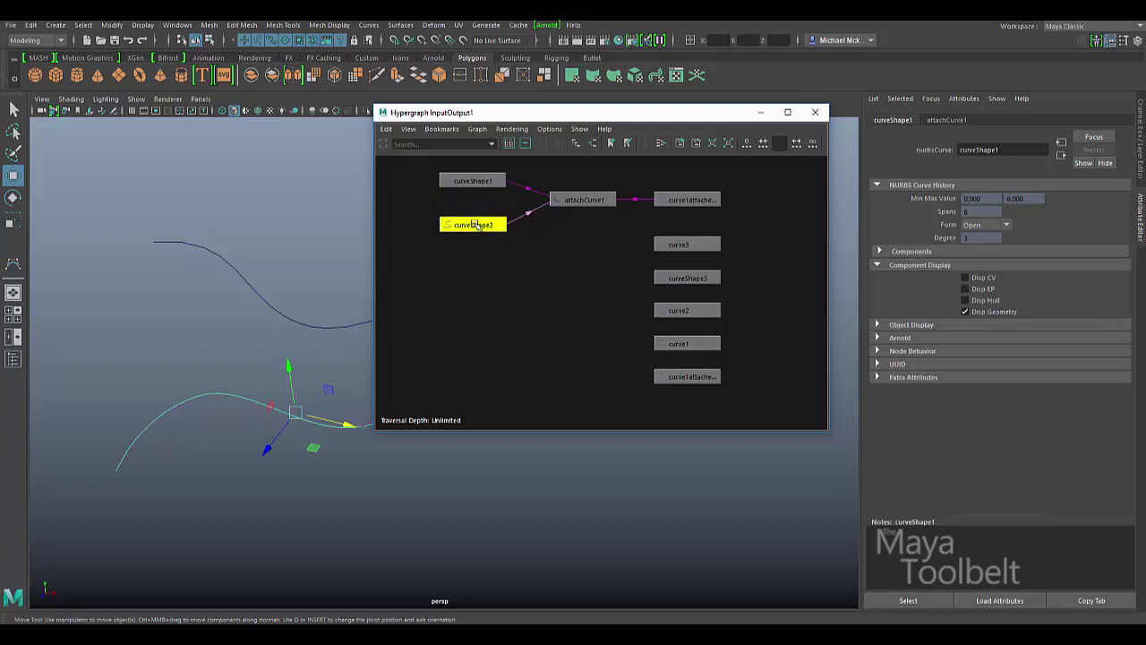
pyautogui.moveTo(580, 199); pyautogui.dragTo(584, 187)
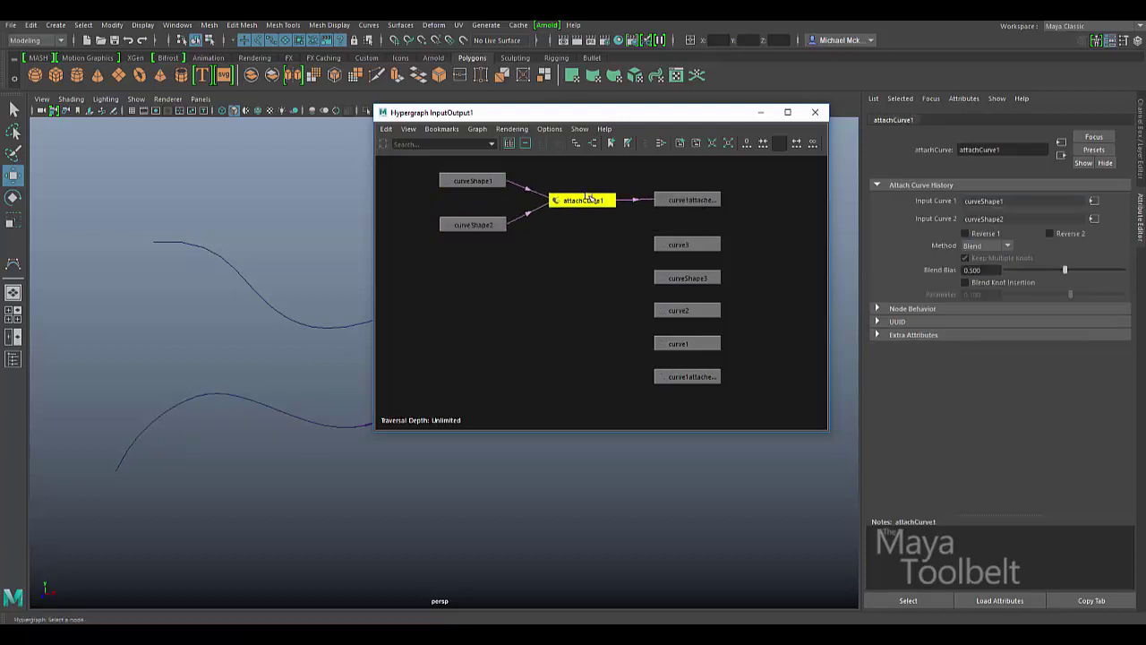
pyautogui.moveTo(667, 200); pyautogui.dragTo(672, 197)
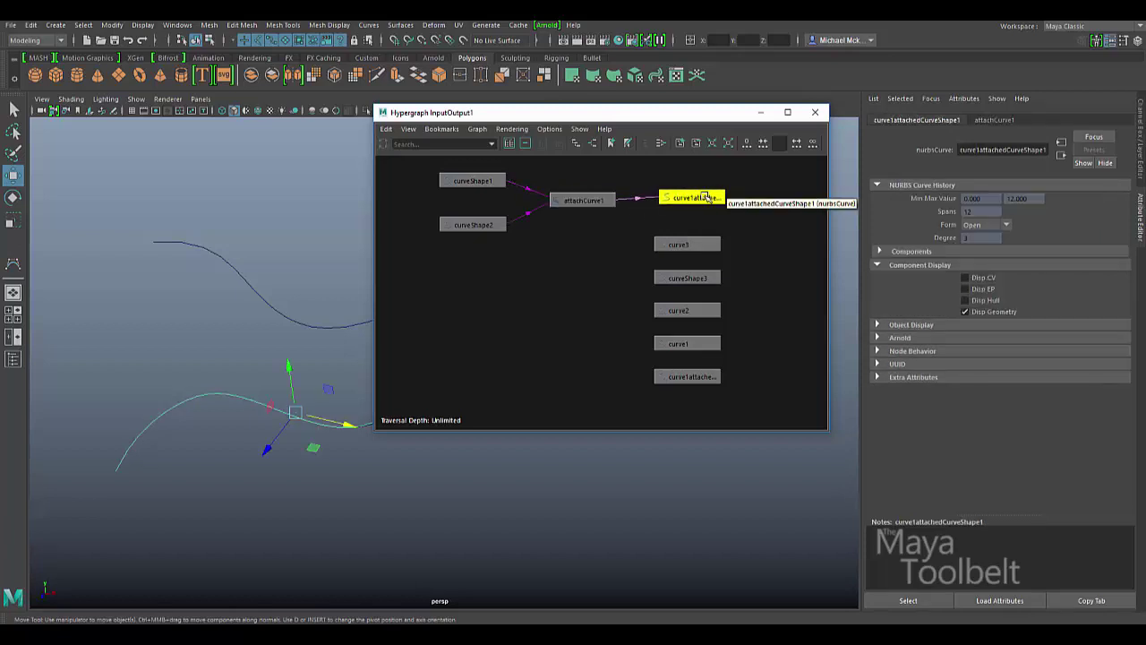
# Move the Hypergraph window clear of the curves and select each node of the attachment chain to match it with its curve
pyautogui.moveTo(634, 120); pyautogui.dragTo(906, 151)
pyautogui.click(736, 213)
pyautogui.moveTo(736, 213); pyautogui.dragTo(725, 208)
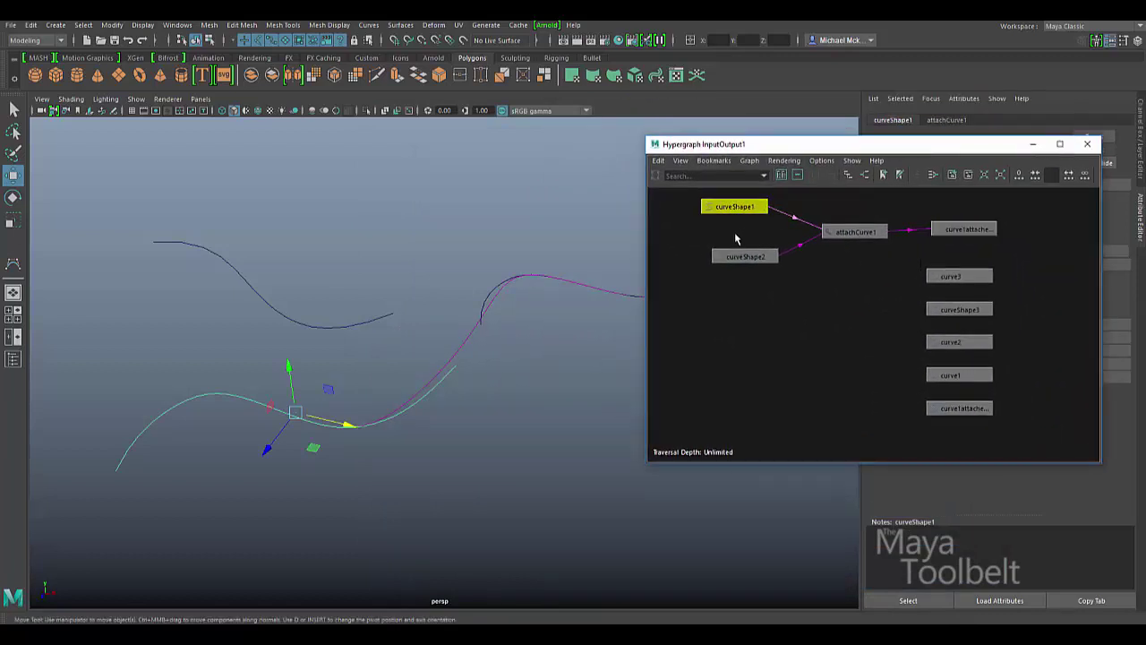
pyautogui.moveTo(744, 257); pyautogui.dragTo(732, 259)
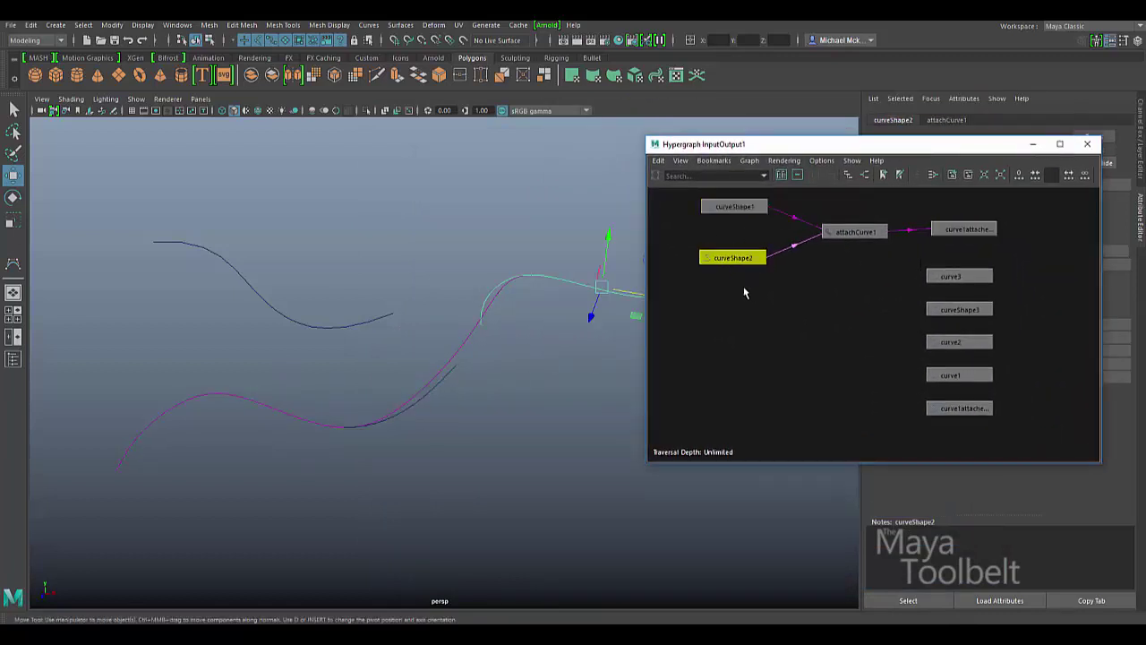
pyautogui.click(845, 232)
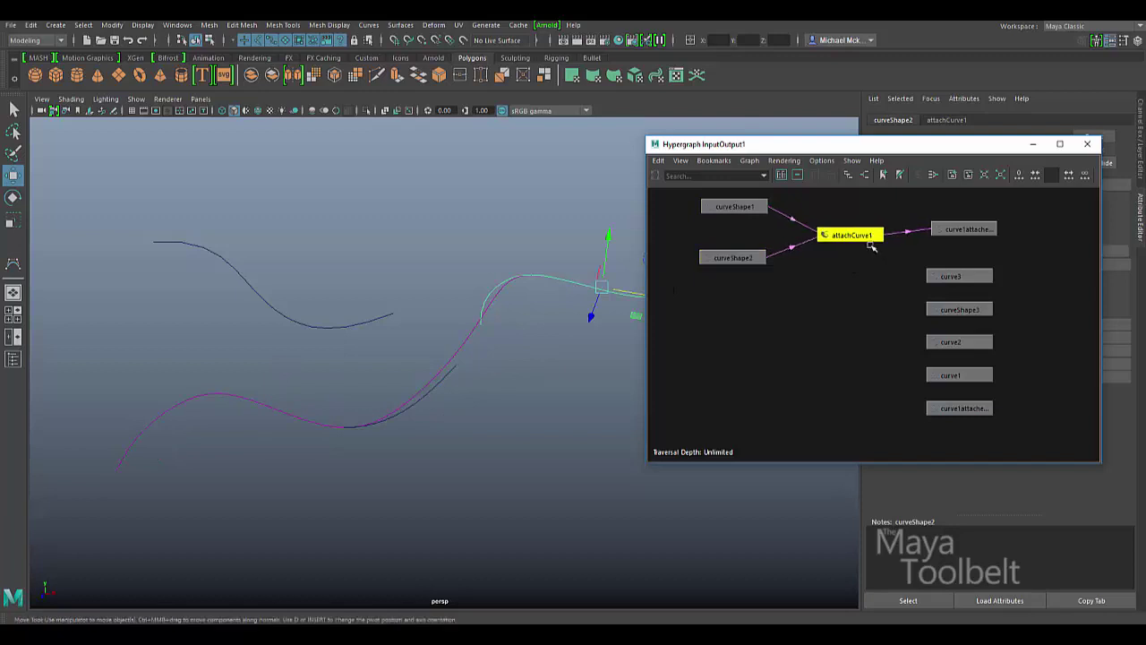
pyautogui.moveTo(841, 231); pyautogui.dragTo(837, 234)
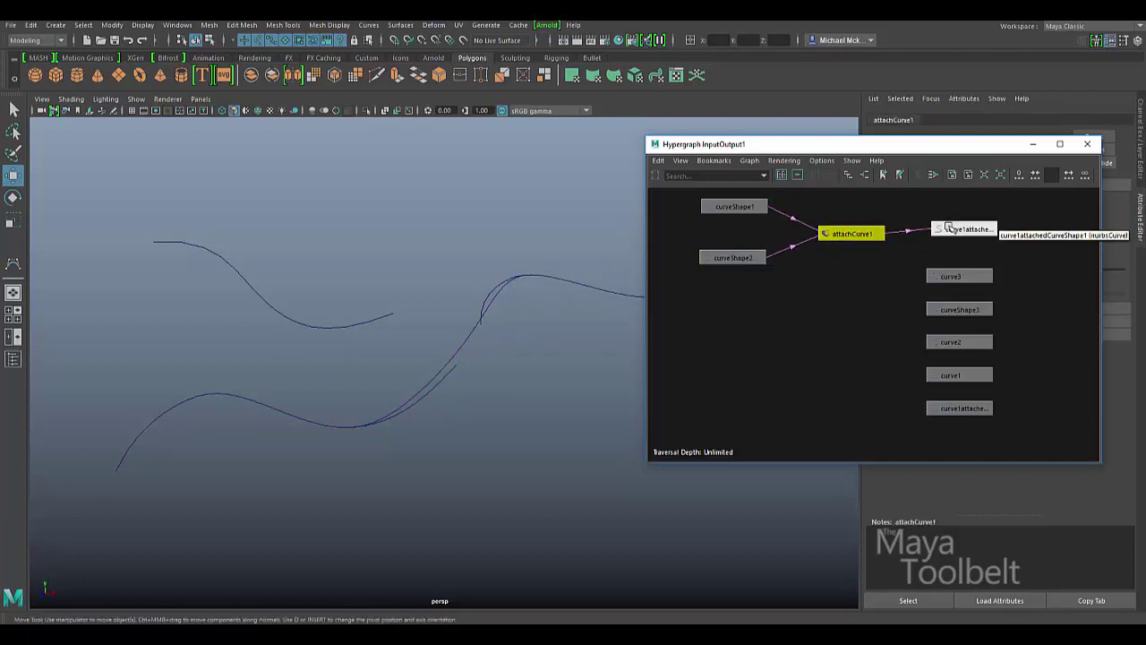
pyautogui.moveTo(963, 229)
pyautogui.mouseDown()
pyautogui.moveTo(962, 220)
pyautogui.moveTo(972, 225)
pyautogui.moveTo(964, 231)
pyautogui.mouseUp()
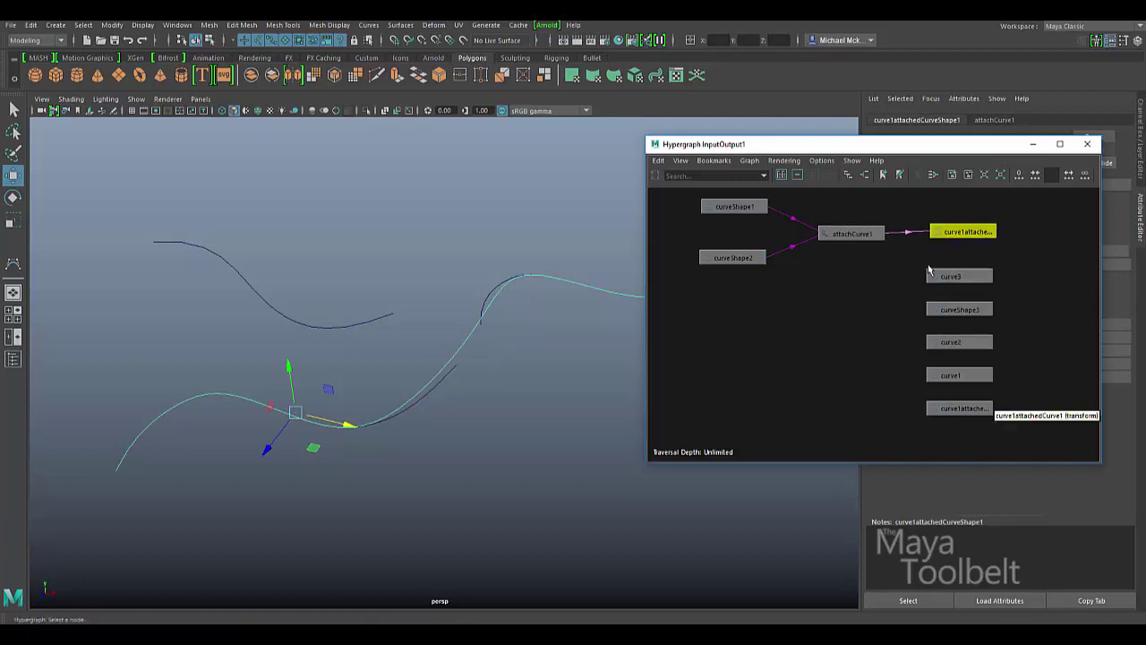
# Select the unconnected curve nodes, including curveShape3 and the attached curve's transform, and return to the attached curve's shape node
pyautogui.moveTo(965, 384); pyautogui.dragTo(976, 344)
pyautogui.moveTo(964, 286); pyautogui.dragTo(971, 310)
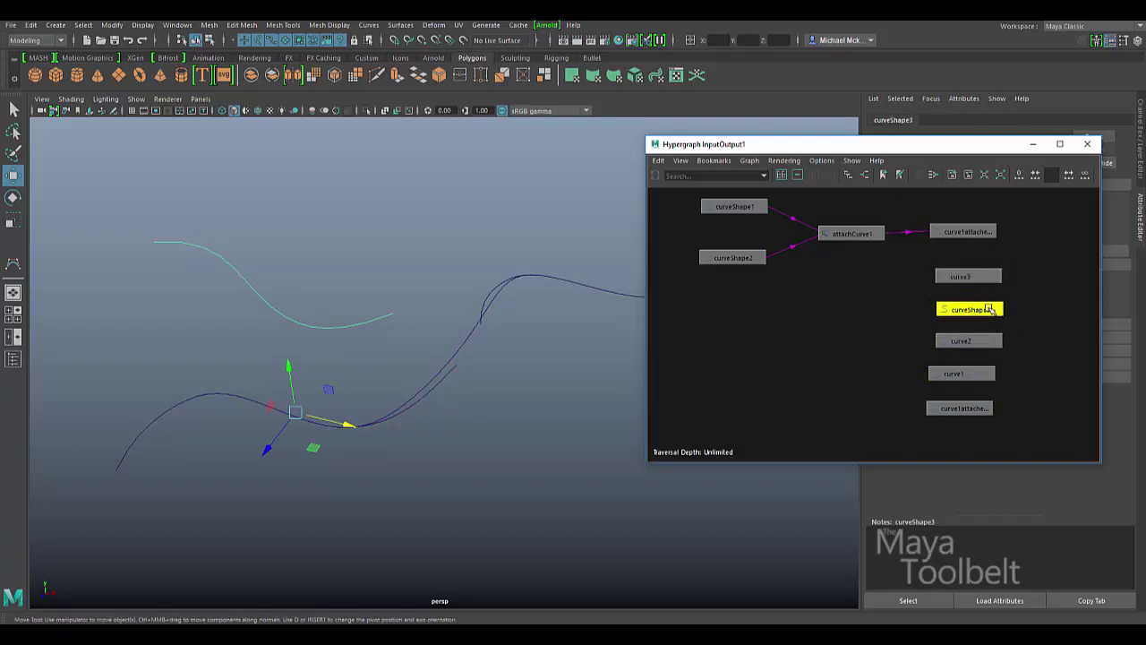
pyautogui.click(974, 409)
pyautogui.moveTo(974, 409); pyautogui.dragTo(981, 407)
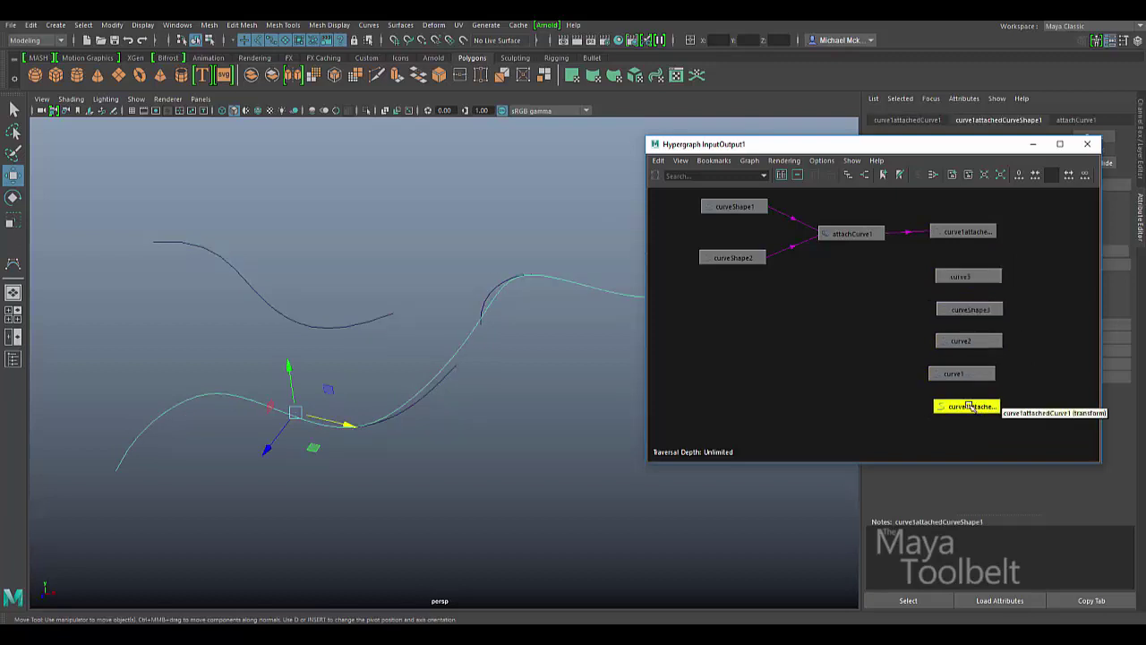
pyautogui.moveTo(956, 231); pyautogui.dragTo(964, 221)
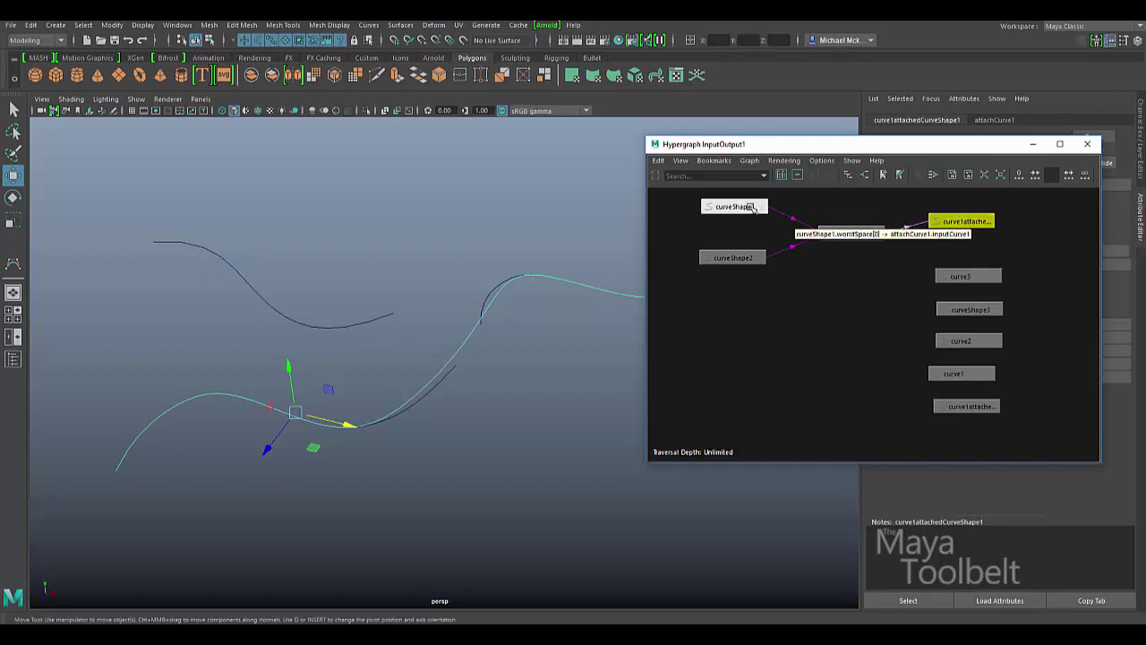
# Spread the two input shapes, attachCurve1 and the output shape apart in the graph and examine the connections between them
pyautogui.moveTo(735, 207); pyautogui.dragTo(726, 203)
pyautogui.moveTo(735, 264); pyautogui.dragTo(730, 264)
pyautogui.moveTo(951, 218); pyautogui.dragTo(948, 220)
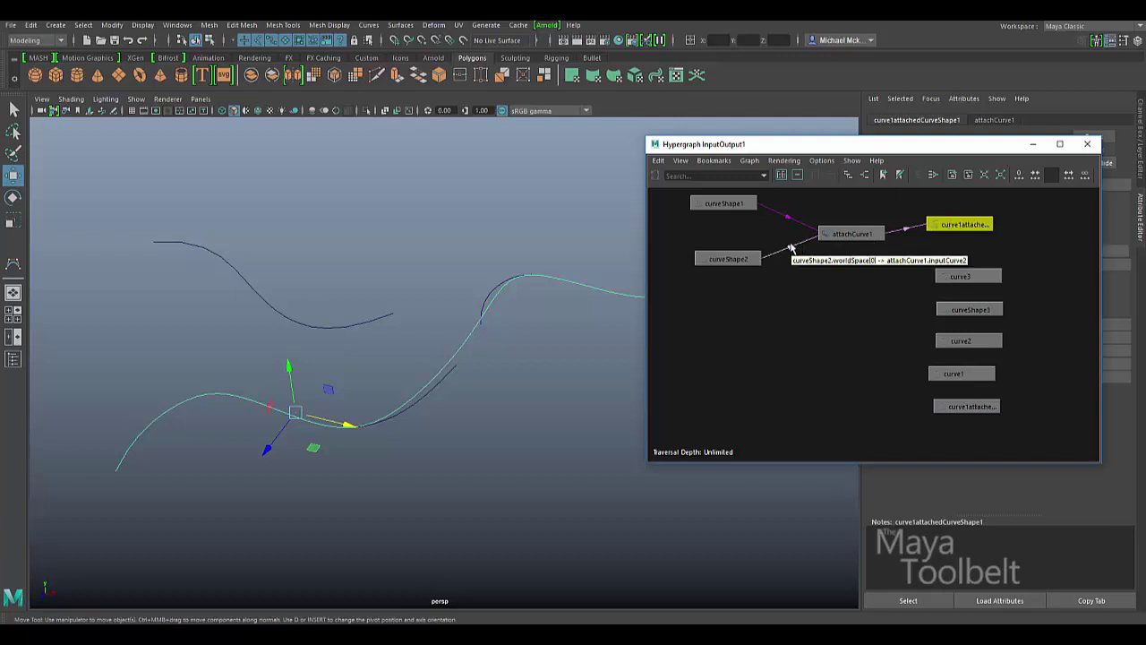
pyautogui.click(727, 258)
pyautogui.moveTo(723, 203); pyautogui.dragTo(723, 213)
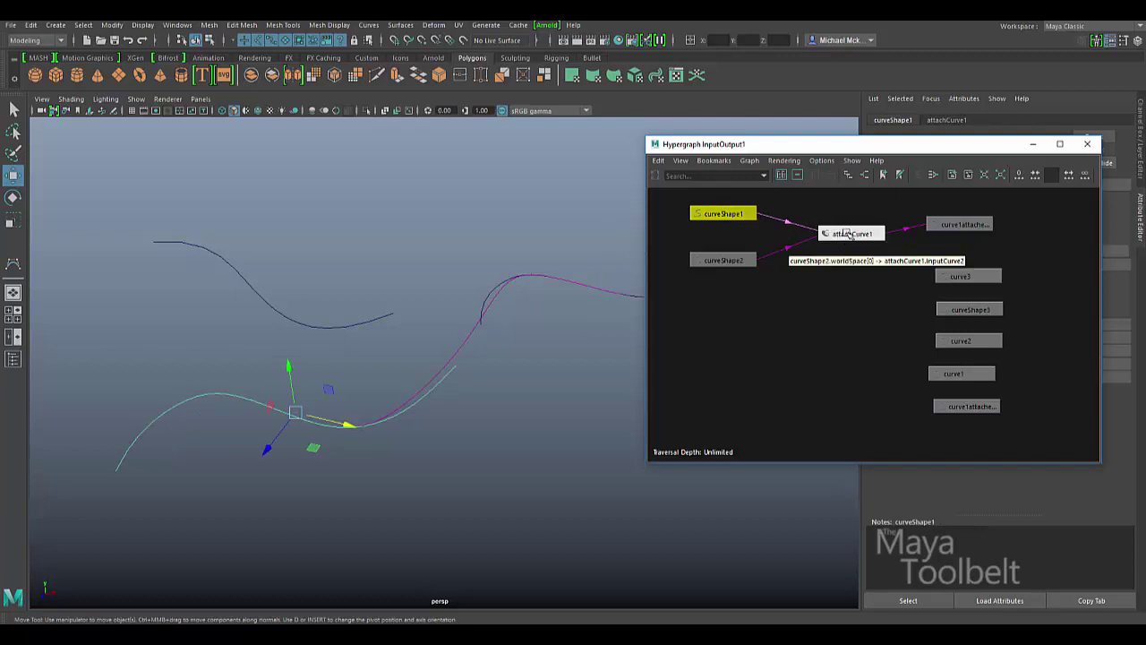
pyautogui.moveTo(847, 233); pyautogui.dragTo(858, 233)
pyautogui.moveTo(965, 224); pyautogui.dragTo(989, 222)
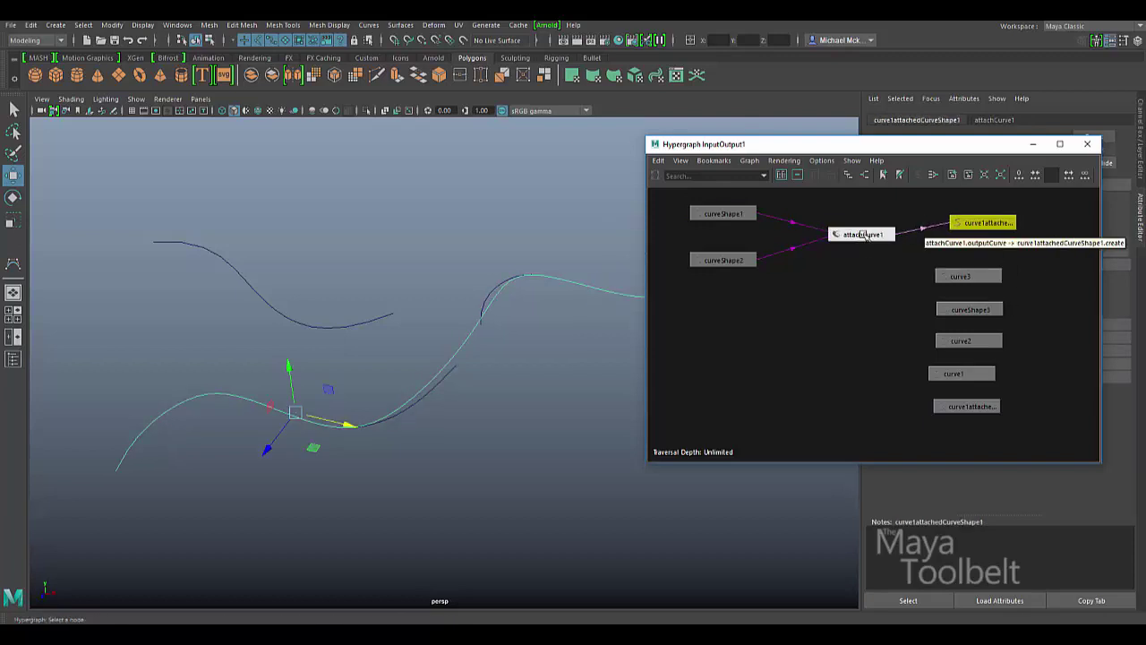
# Retrace the attachment from curveShape1 and curveShape2 through attachCurve1 to the attached curve's shape node
pyautogui.moveTo(847, 235); pyautogui.dragTo(850, 230)
pyautogui.moveTo(723, 213); pyautogui.dragTo(716, 210)
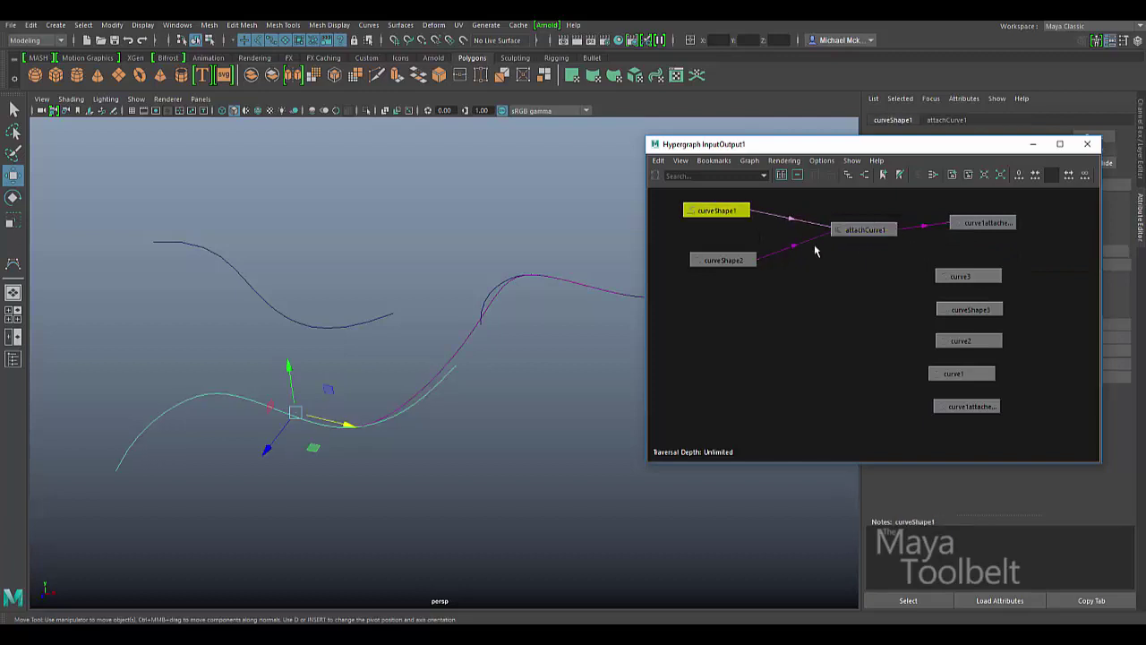
pyautogui.moveTo(724, 259); pyautogui.dragTo(720, 259)
pyautogui.moveTo(830, 238); pyautogui.dragTo(825, 233)
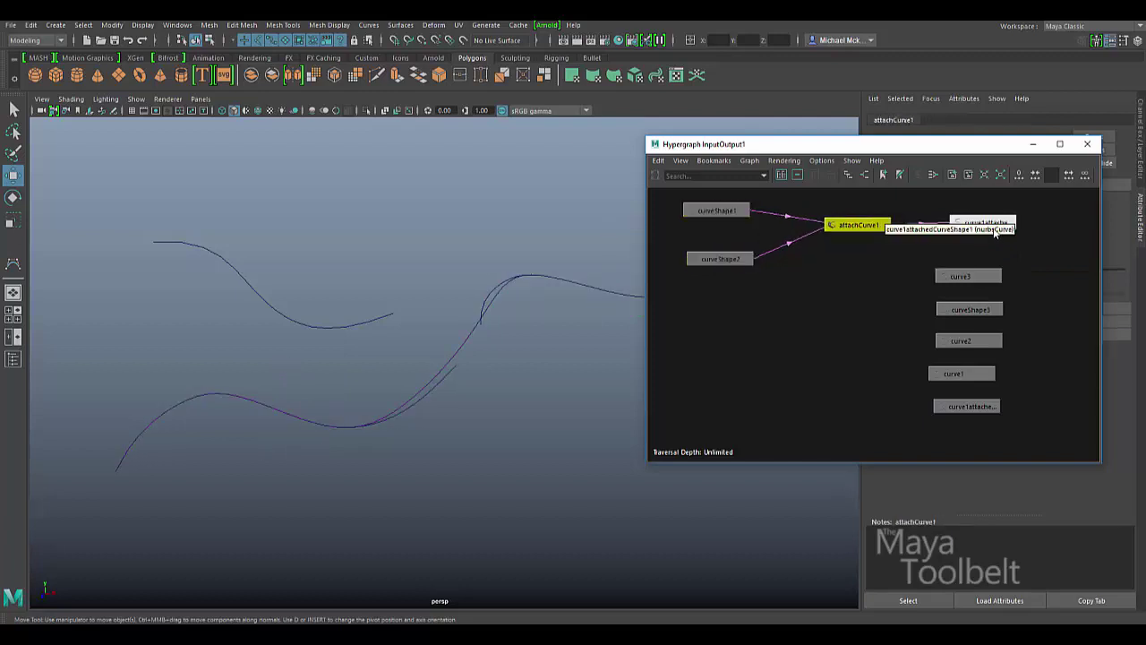
pyautogui.moveTo(983, 223); pyautogui.dragTo(975, 221)
# Place curveShape3 below curveShape2 in the graph and examine the input and output connections of attachCurve1
pyautogui.moveTo(972, 309); pyautogui.dragTo(725, 300)
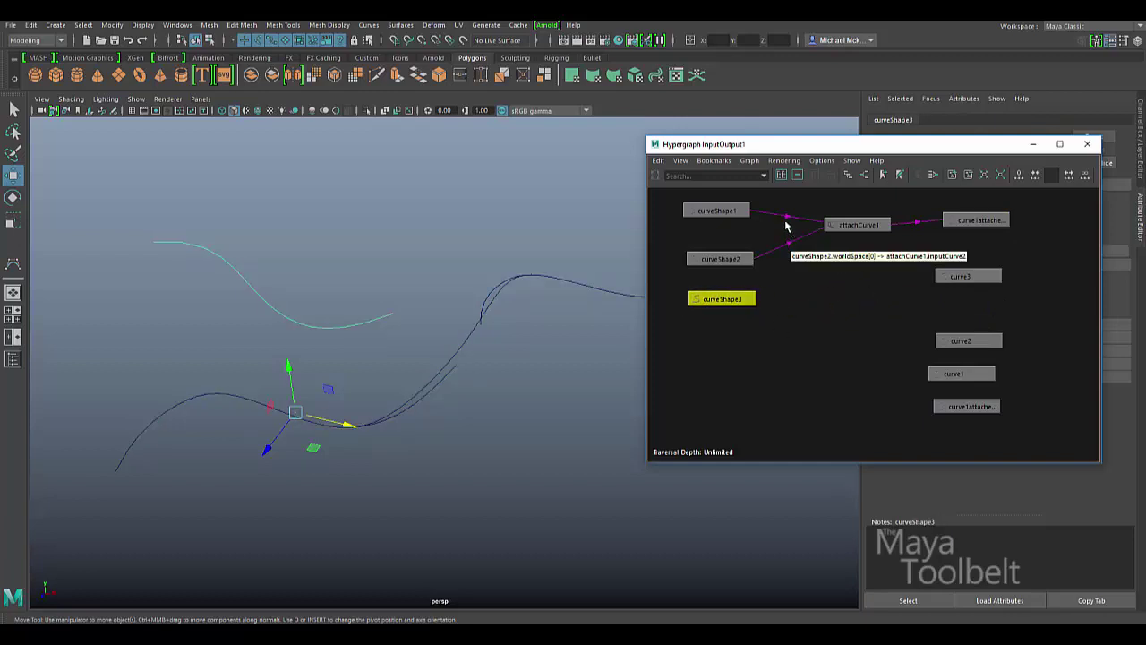
pyautogui.moveTo(789, 240)
pyautogui.moveTo(913, 225)
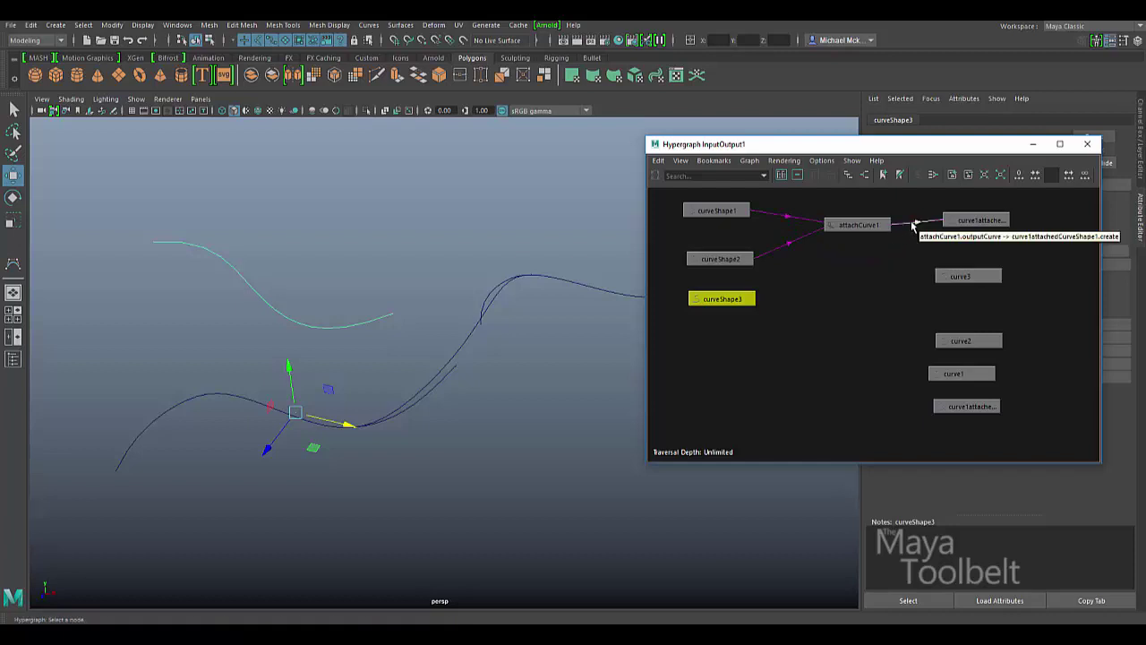
pyautogui.moveTo(786, 220)
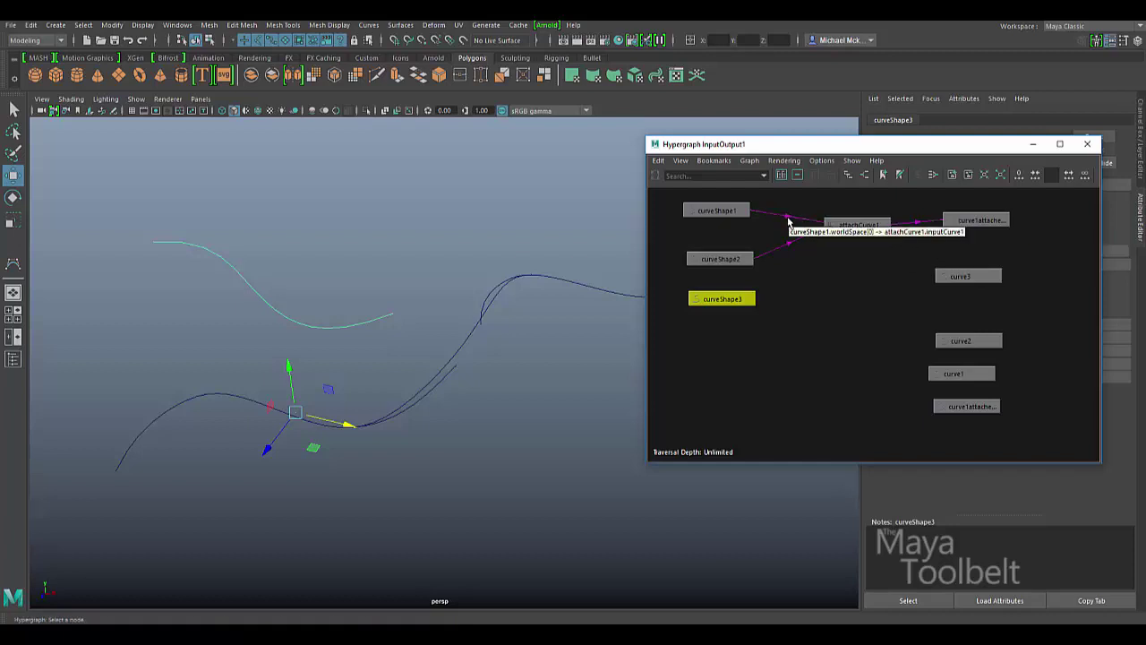
pyautogui.click(786, 220)
pyautogui.click(848, 225)
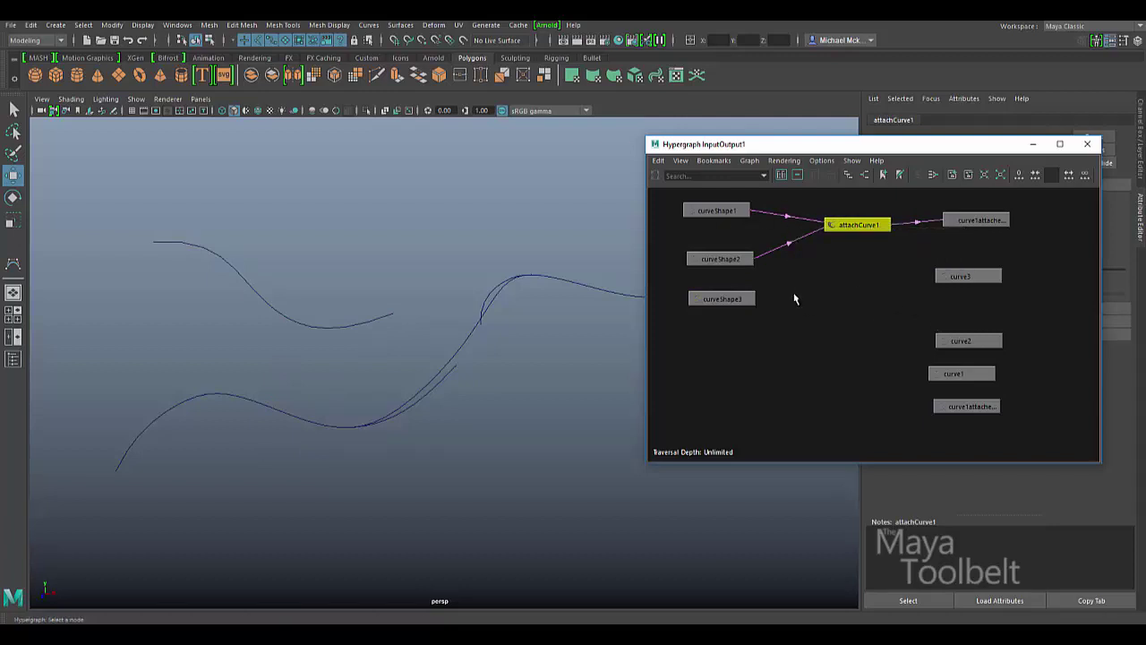
# Deselect all nodes and open the Connection Editor
pyautogui.click(855, 277)
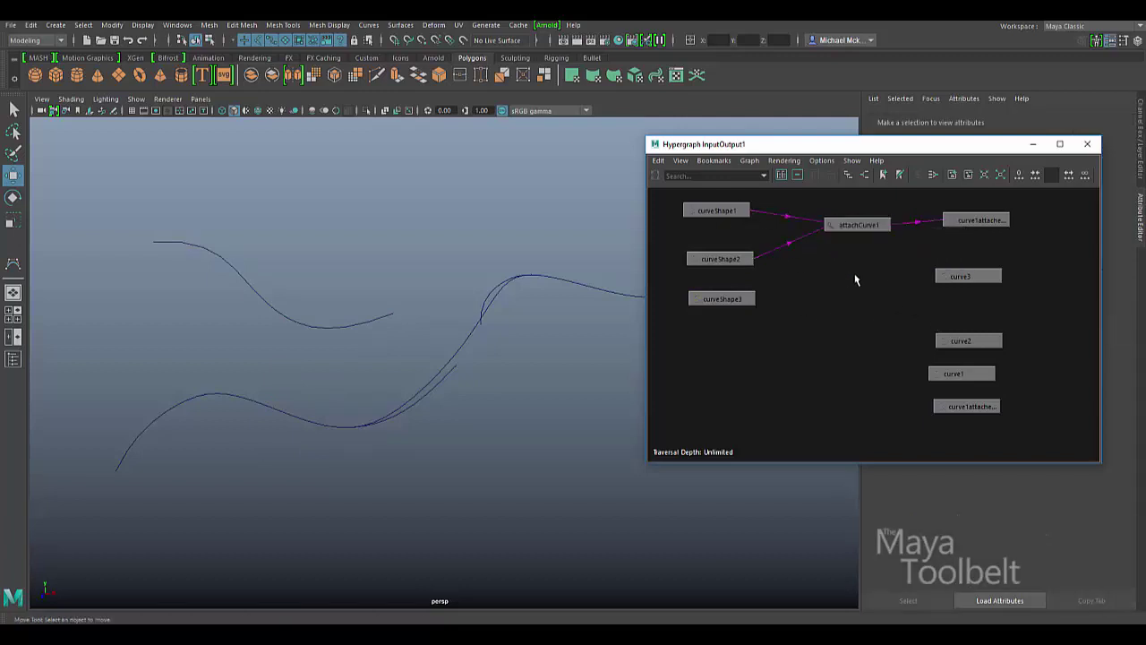
pyautogui.click(179, 25)
pyautogui.moveTo(263, 69)
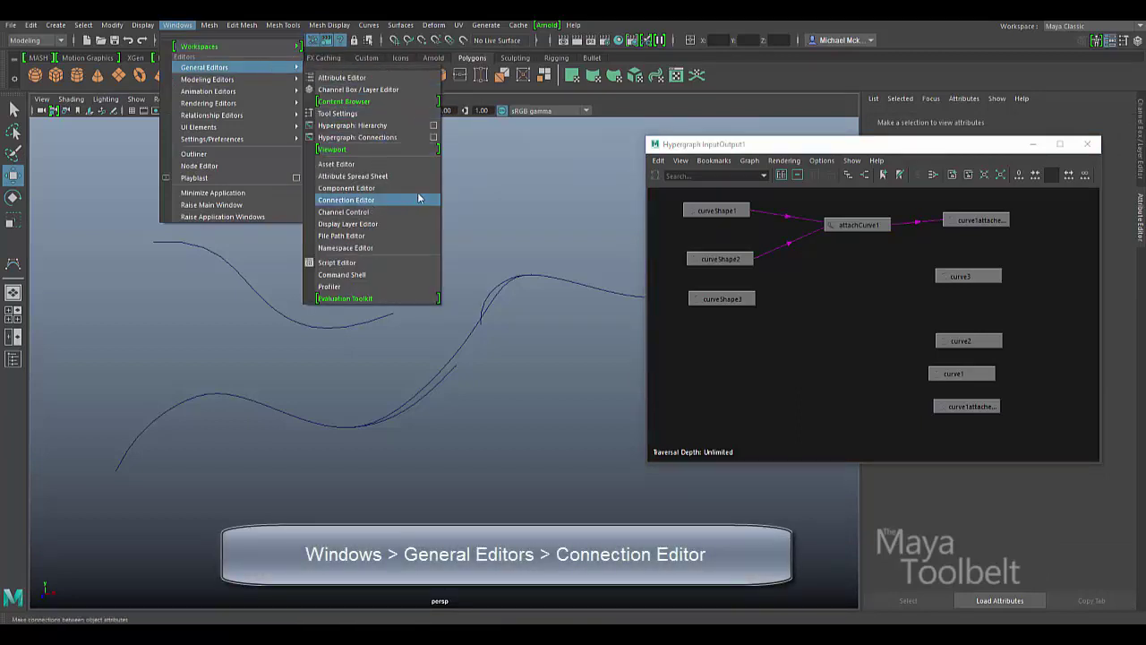
pyautogui.click(382, 201)
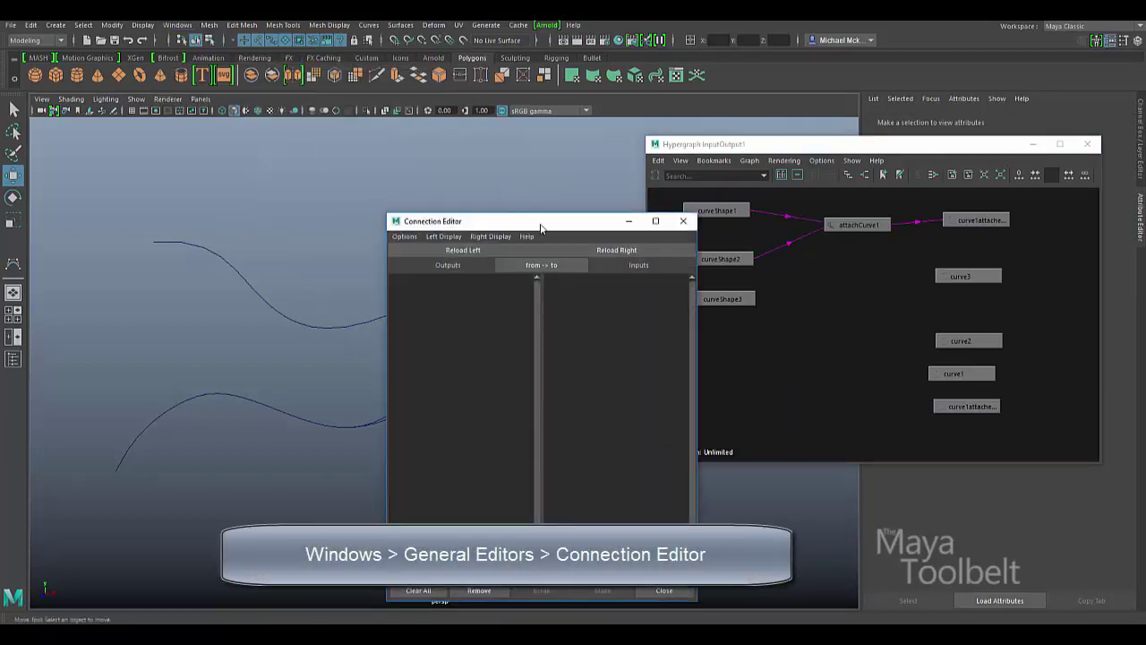
# Load attachCurve1 as the input side and curveShape3 as the output side of the Connection Editor
pyautogui.moveTo(540, 228); pyautogui.dragTo(461, 152)
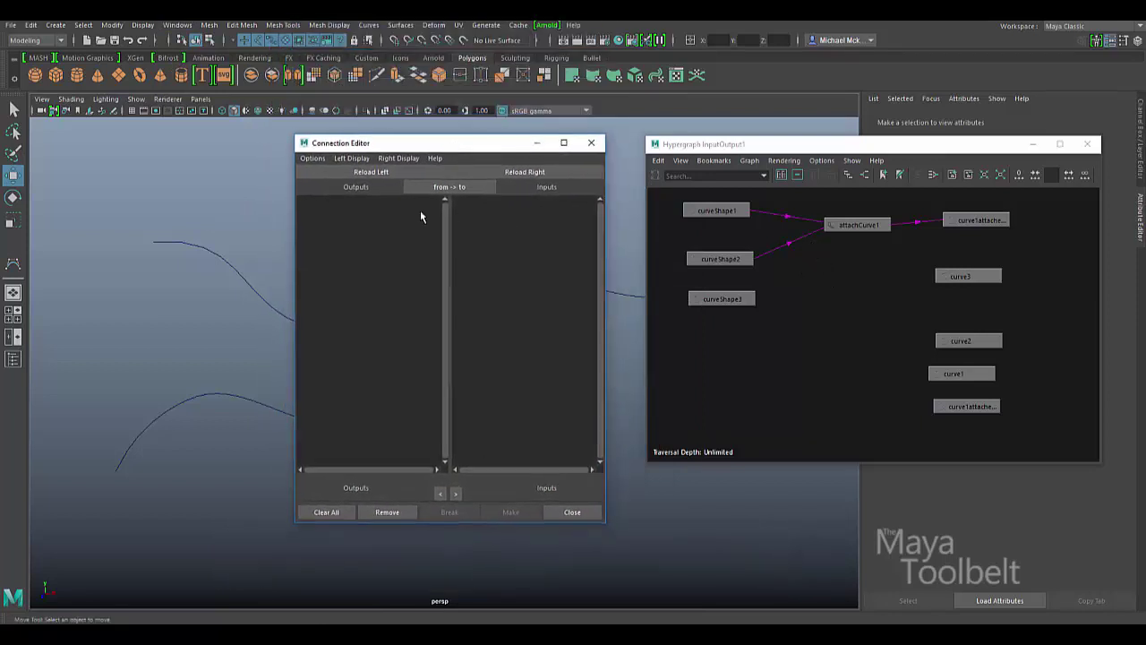
pyautogui.click(873, 225)
pyautogui.moveTo(866, 224); pyautogui.dragTo(856, 225)
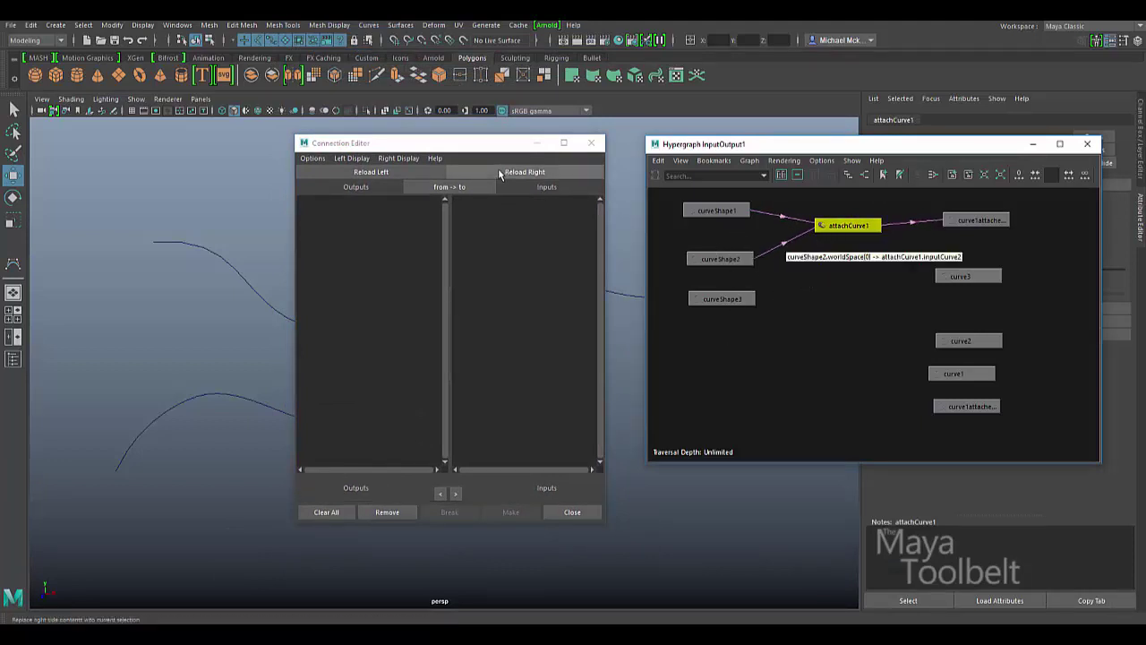
pyautogui.click(527, 172)
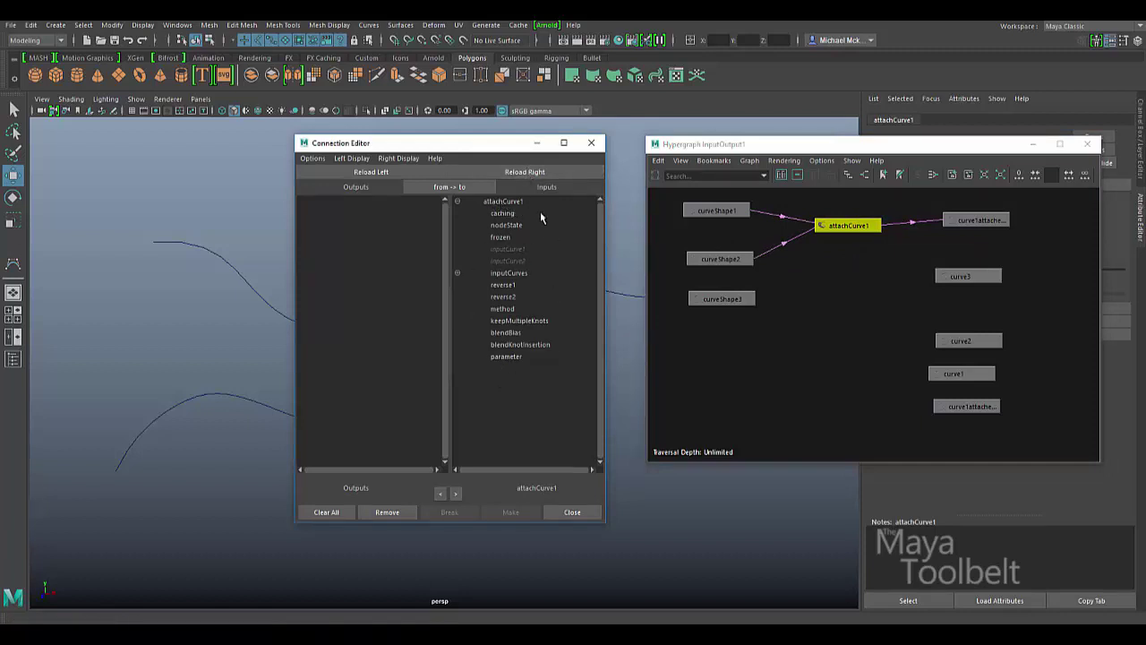
pyautogui.moveTo(718, 298); pyautogui.dragTo(727, 304)
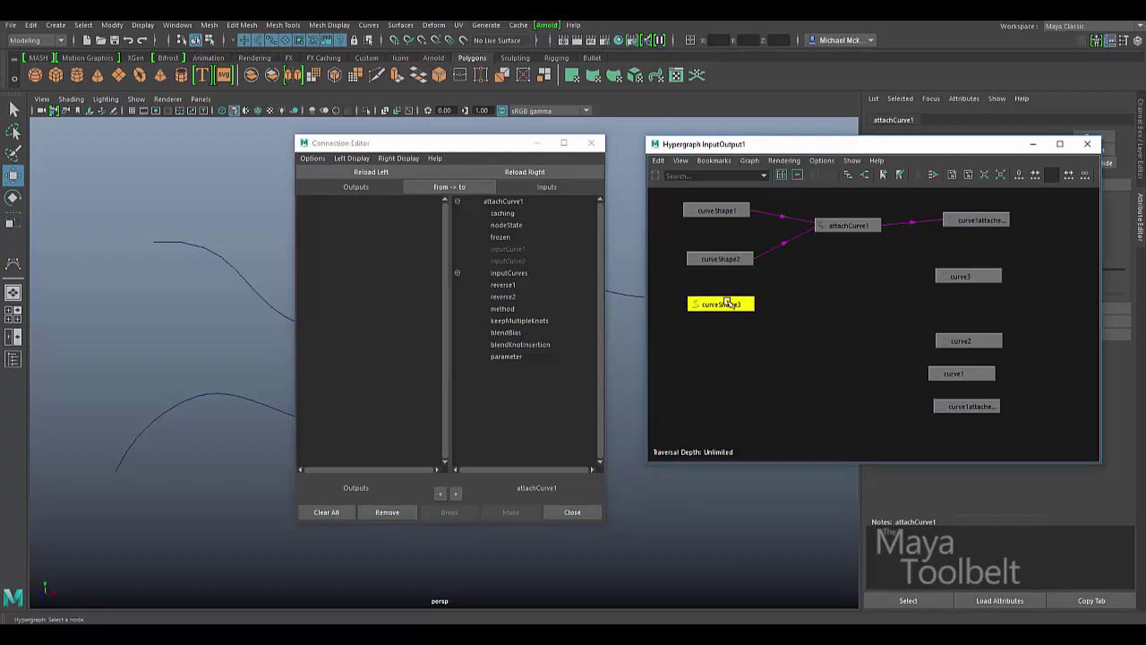
pyautogui.click(371, 173)
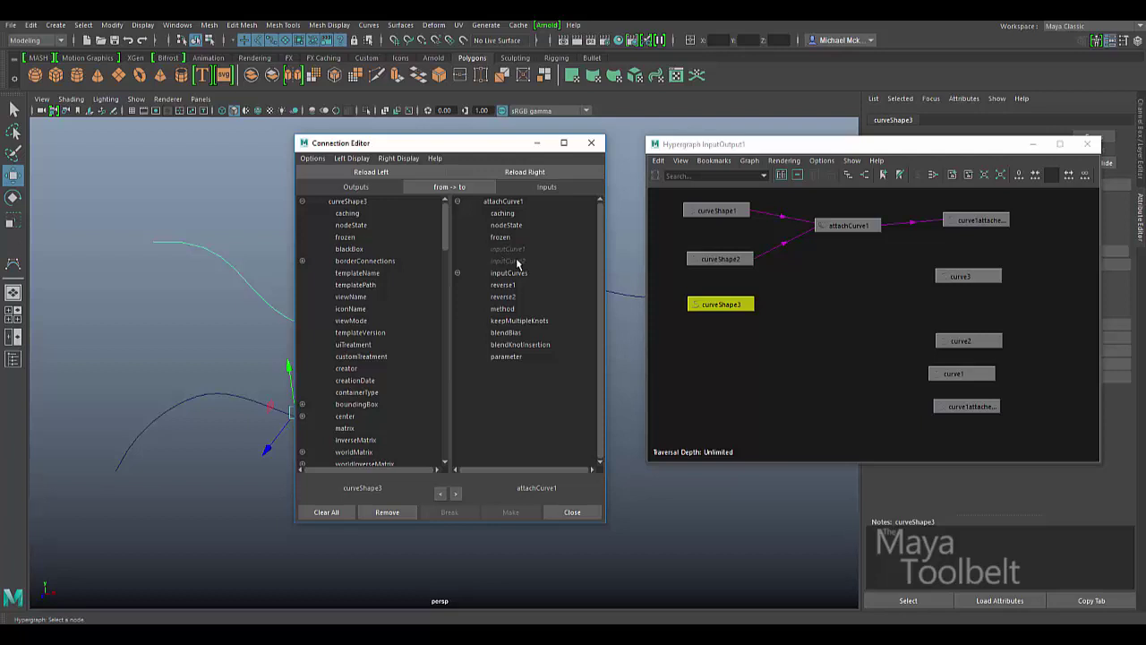
# Examine attachCurve1 and its inputs curveShape1 and curveShape2 to identify the matching curves in the viewport
pyautogui.moveTo(857, 225)
pyautogui.mouseDown()
pyautogui.moveTo(855, 236)
pyautogui.moveTo(855, 227)
pyautogui.mouseUp()
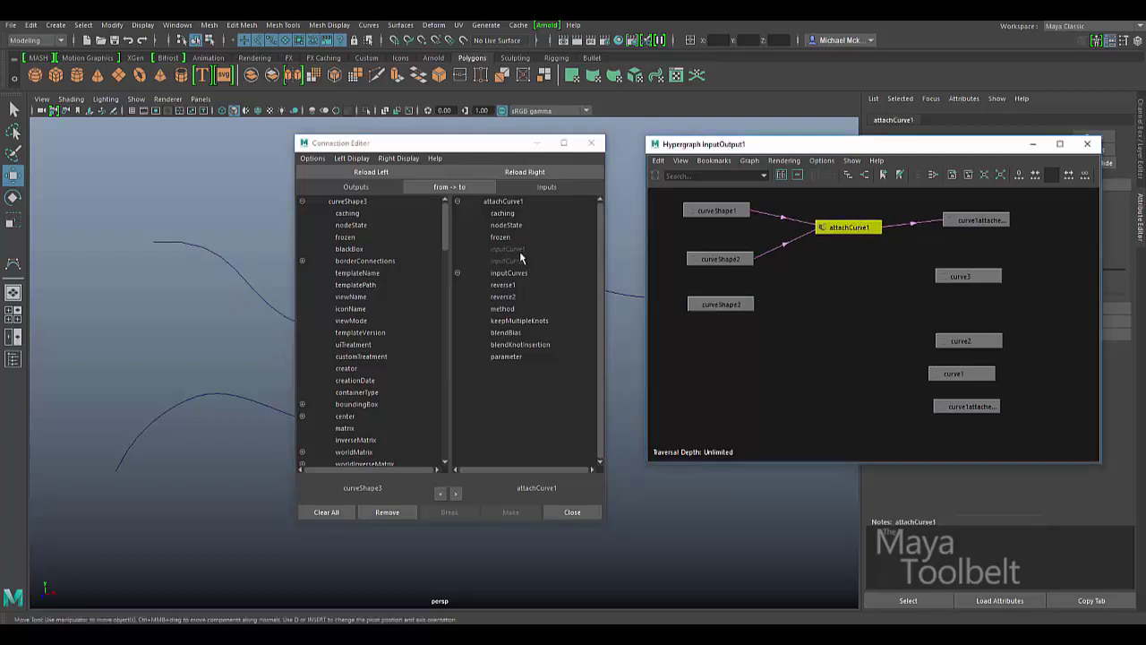
pyautogui.moveTo(730, 212); pyautogui.dragTo(734, 213)
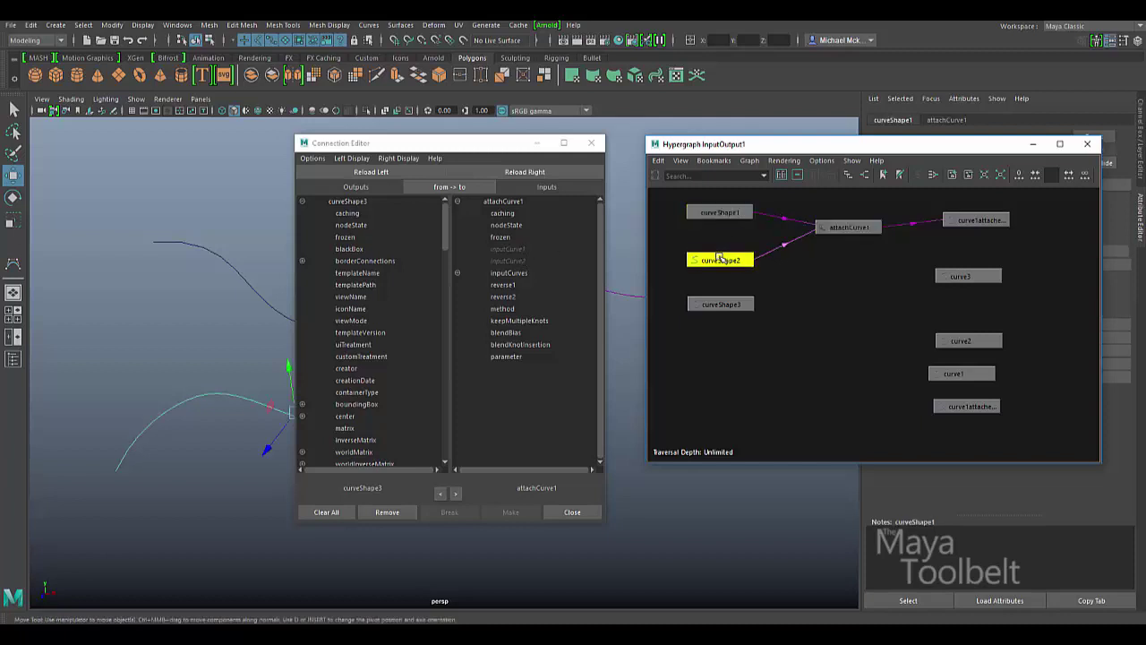
pyautogui.moveTo(719, 258); pyautogui.dragTo(733, 259)
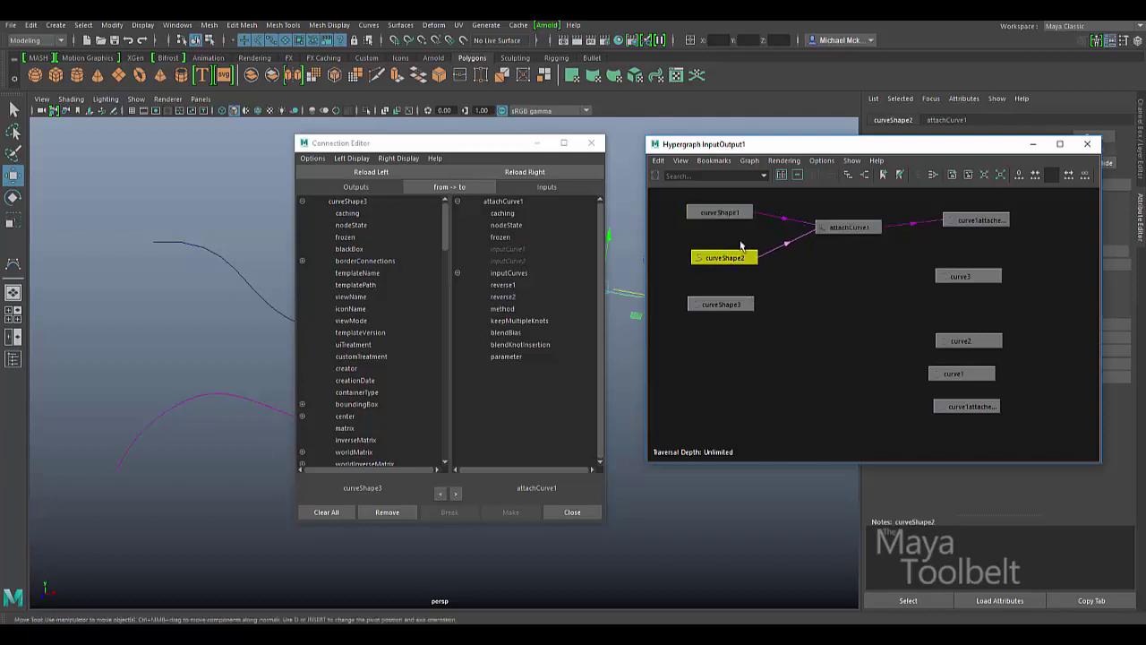
pyautogui.moveTo(726, 212); pyautogui.dragTo(730, 213)
pyautogui.moveTo(724, 259); pyautogui.dragTo(720, 258)
pyautogui.click(732, 212)
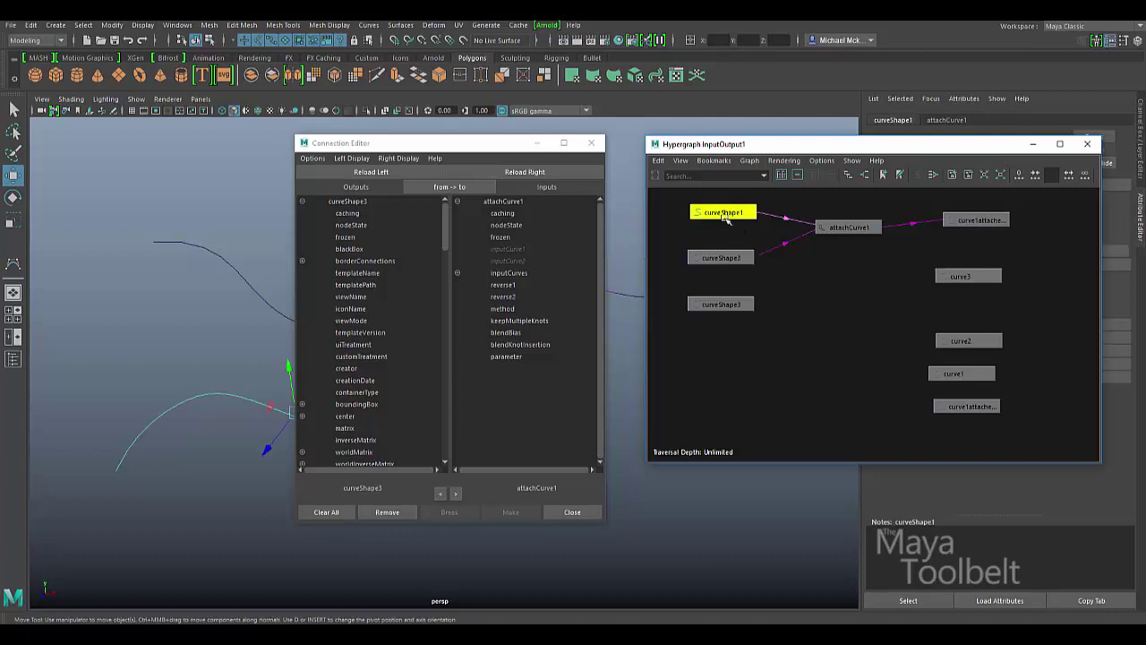
pyautogui.click(722, 259)
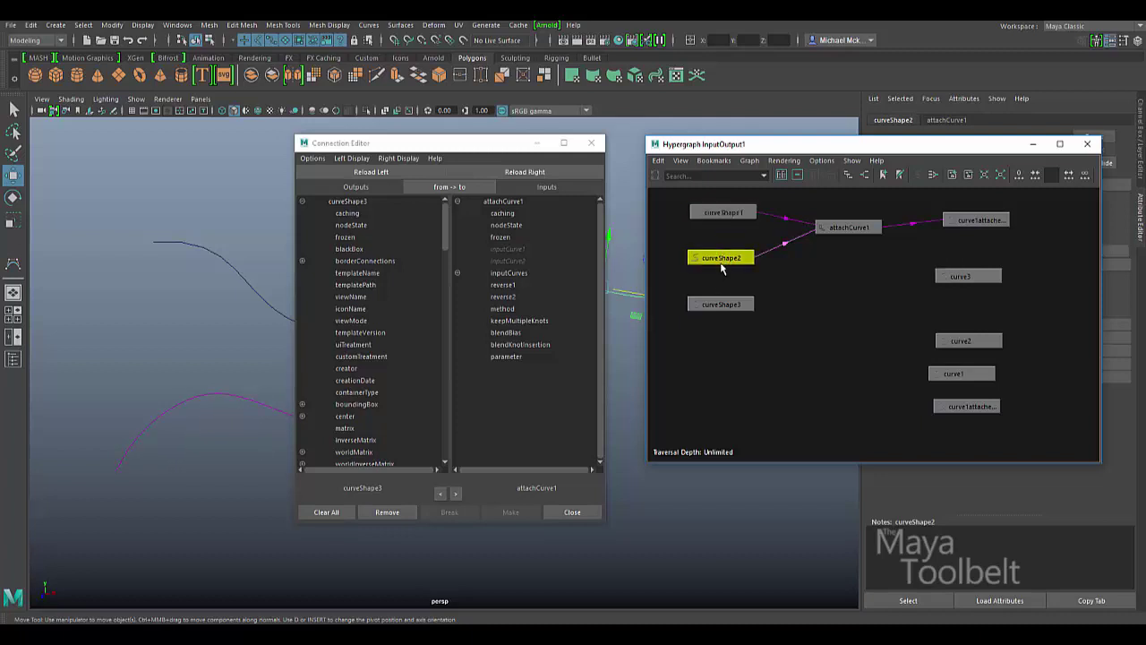
pyautogui.click(723, 212)
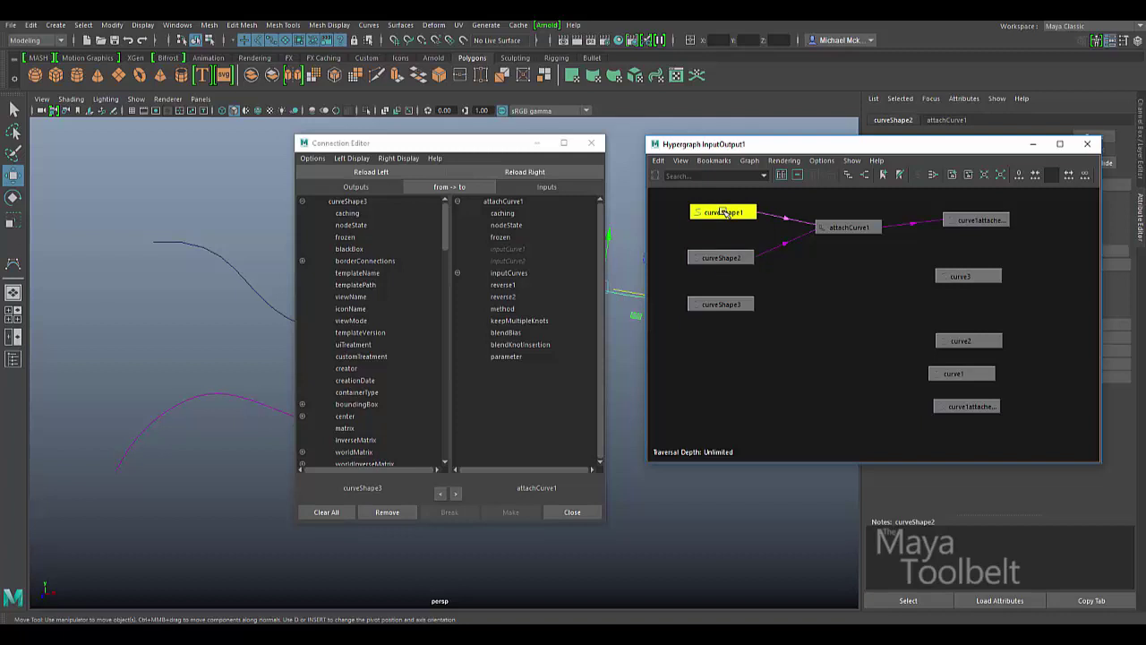
pyautogui.click(725, 259)
pyautogui.moveTo(429, 143); pyautogui.dragTo(246, 152)
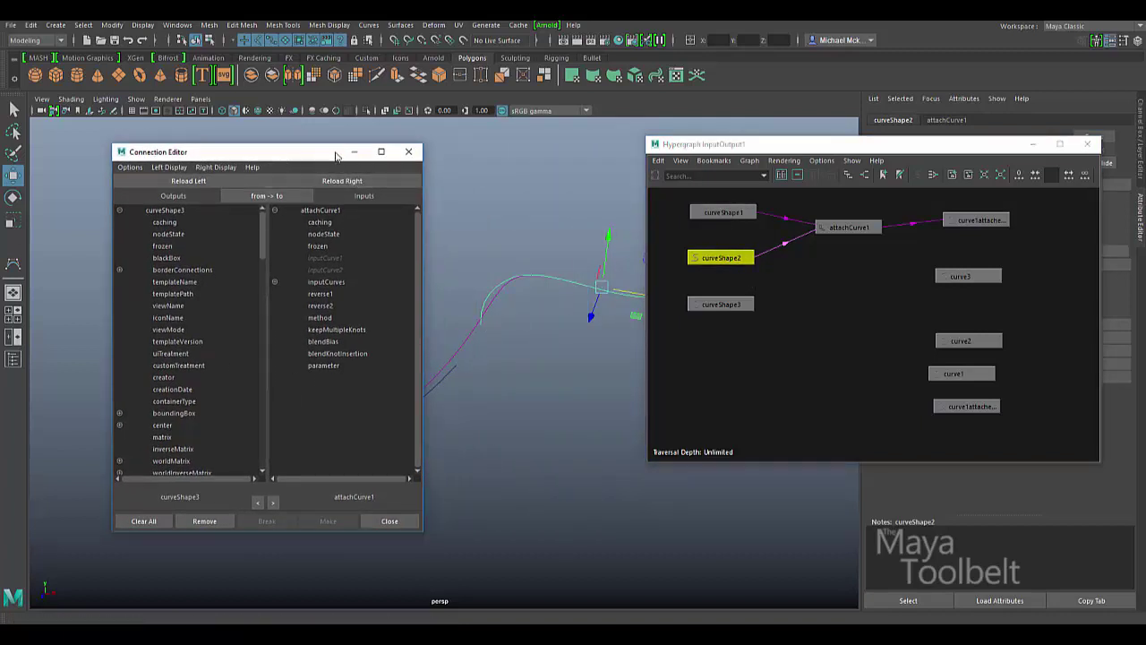
pyautogui.moveTo(336, 157); pyautogui.dragTo(439, 156)
# Delete the connection from curveShape2 to attachCurve1 in the graph
pyautogui.moveTo(768, 232); pyautogui.dragTo(791, 258)
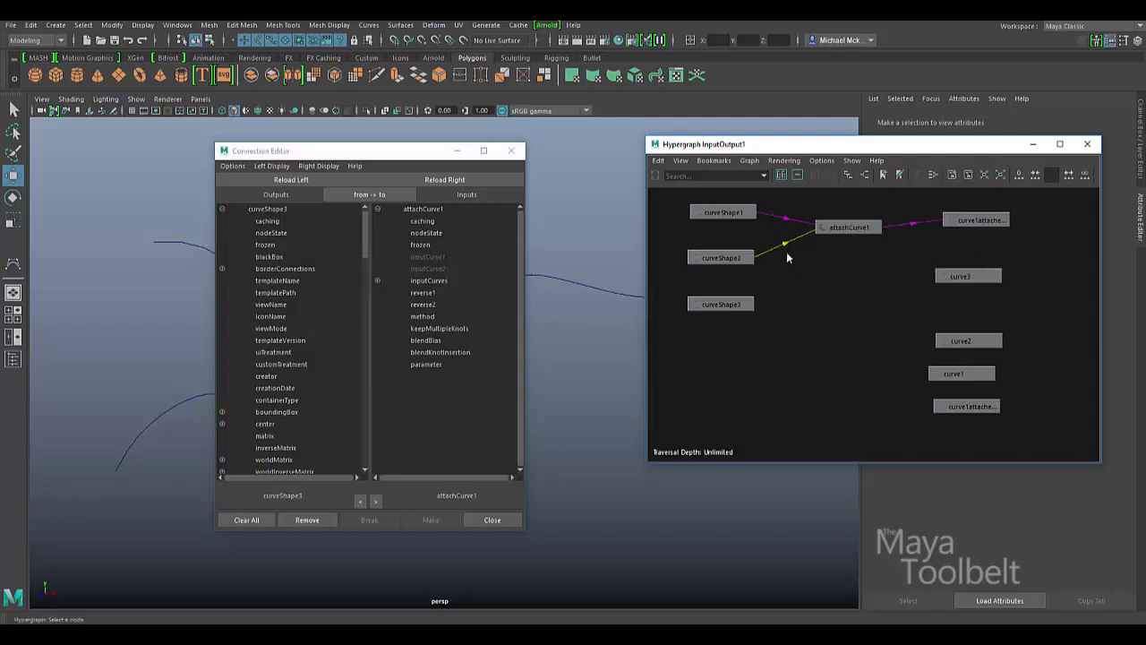
pyautogui.press('Delete')
pyautogui.moveTo(376, 151); pyautogui.dragTo(380, 490)
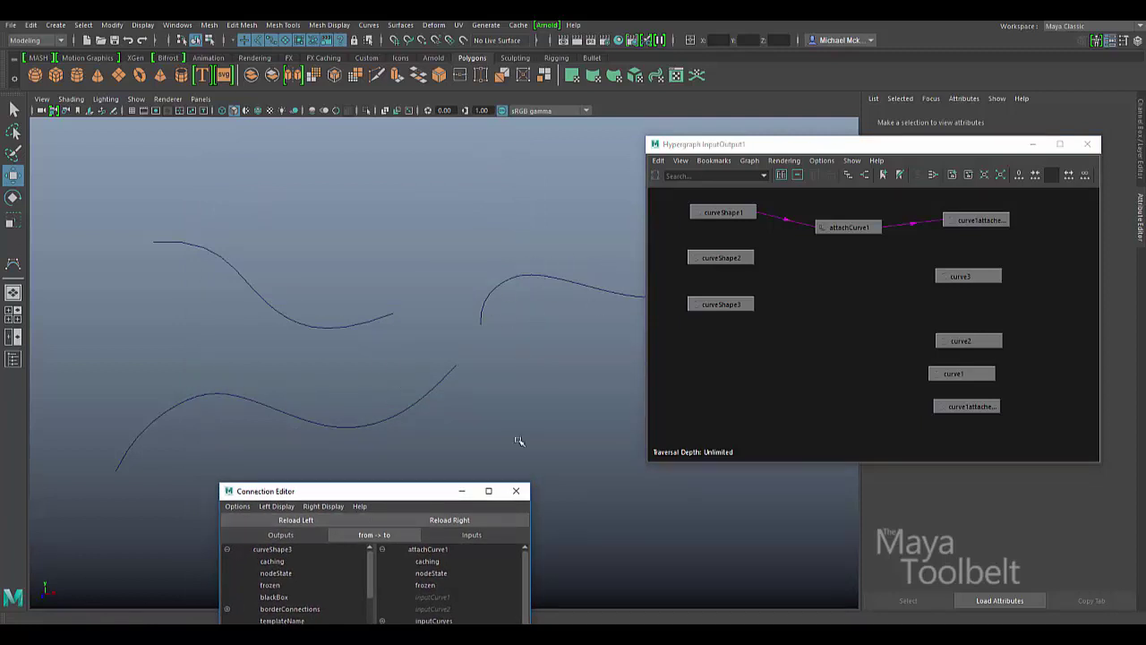
pyautogui.moveTo(409, 491); pyautogui.dragTo(448, 169)
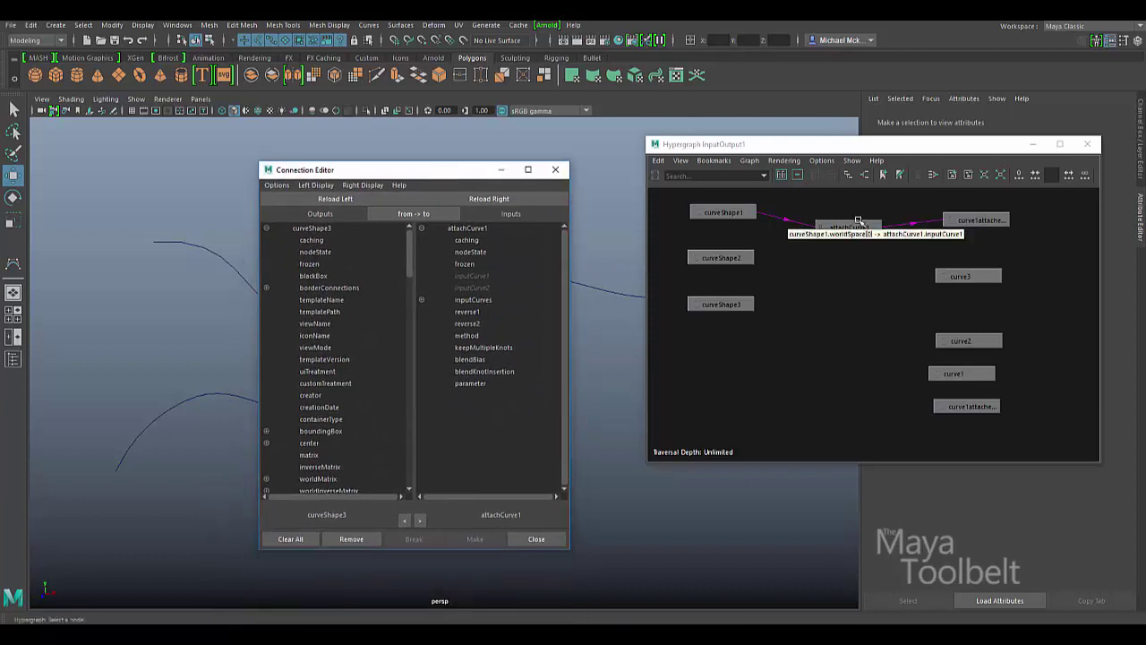
# Reload attachCurve1 on the input side and connect curveShape3's worldSpace to its inputCurve2
pyautogui.moveTo(847, 221)
pyautogui.mouseDown()
pyautogui.moveTo(830, 223)
pyautogui.moveTo(851, 223)
pyautogui.mouseUp()
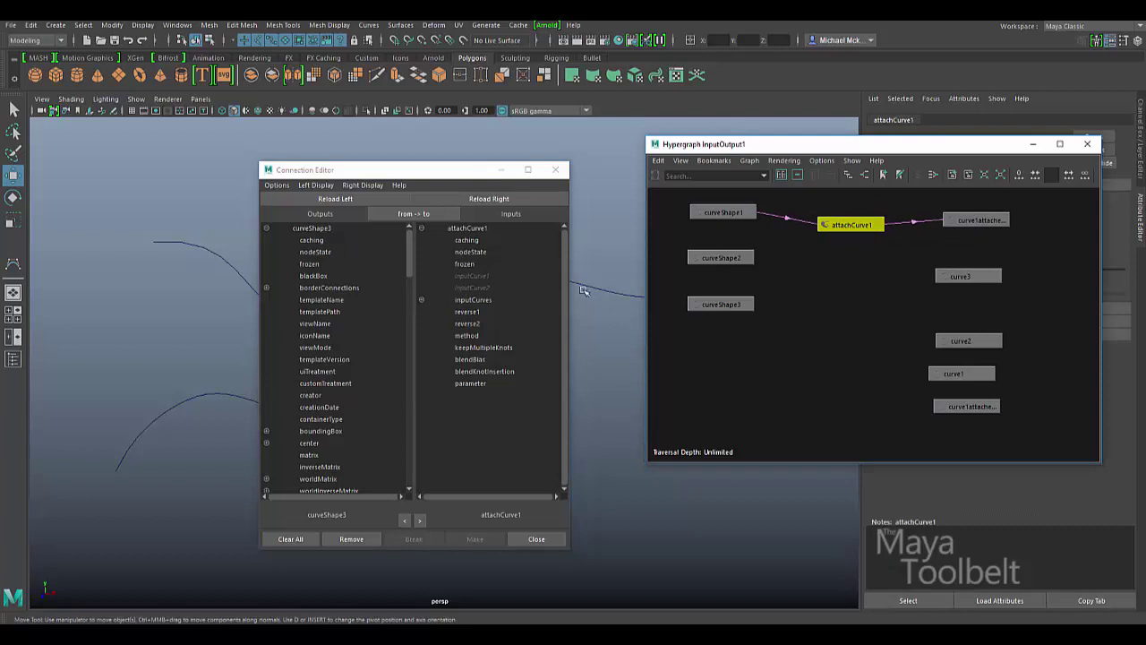
pyautogui.click(513, 202)
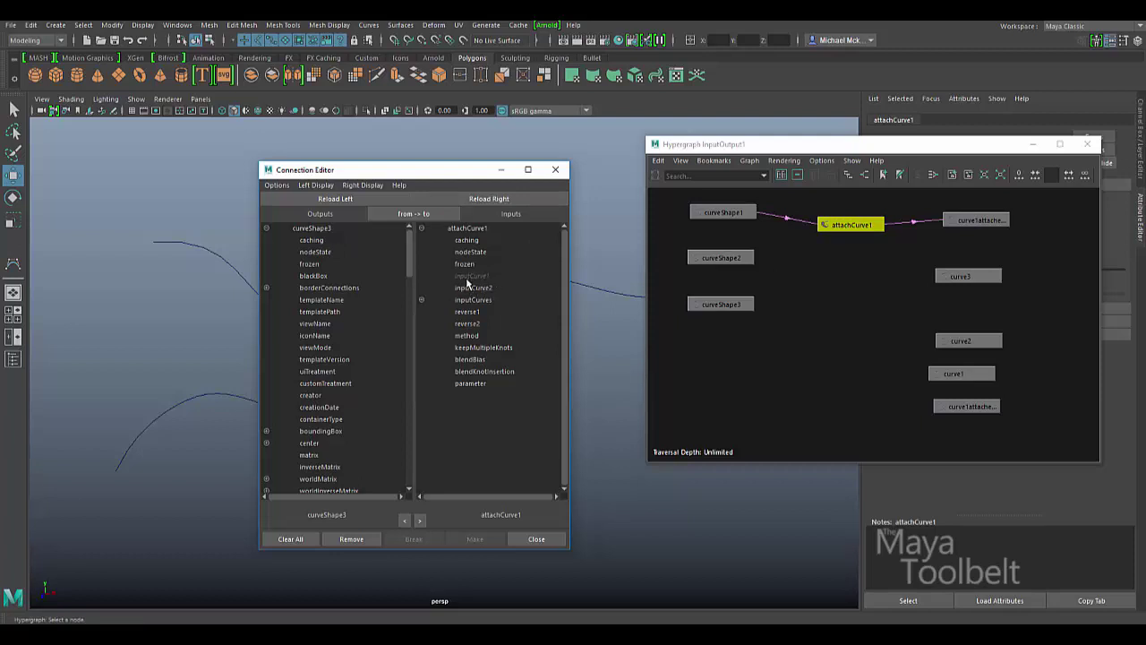
pyautogui.moveTo(797, 227)
pyautogui.moveTo(412, 251); pyautogui.dragTo(406, 396)
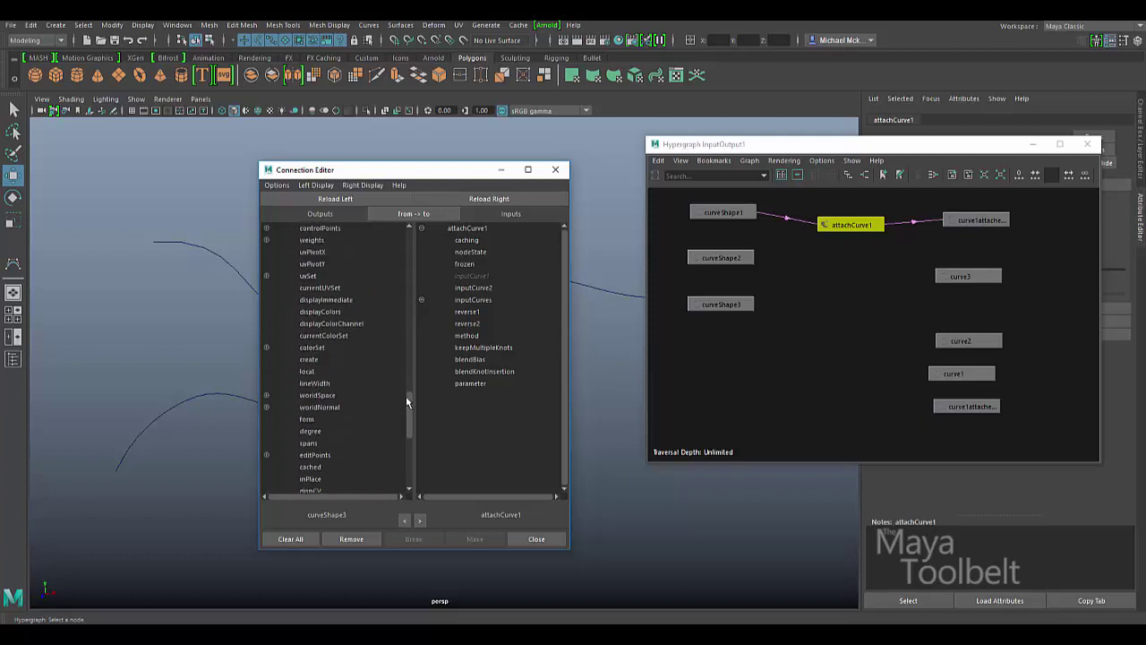
pyautogui.click(325, 396)
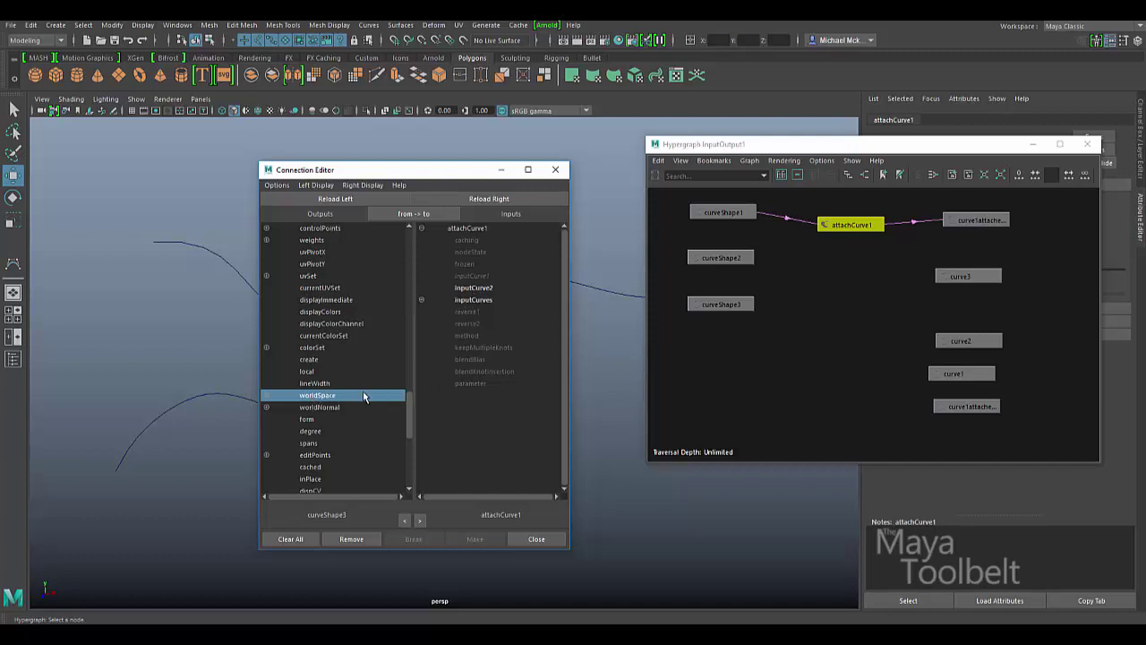
pyautogui.click(477, 287)
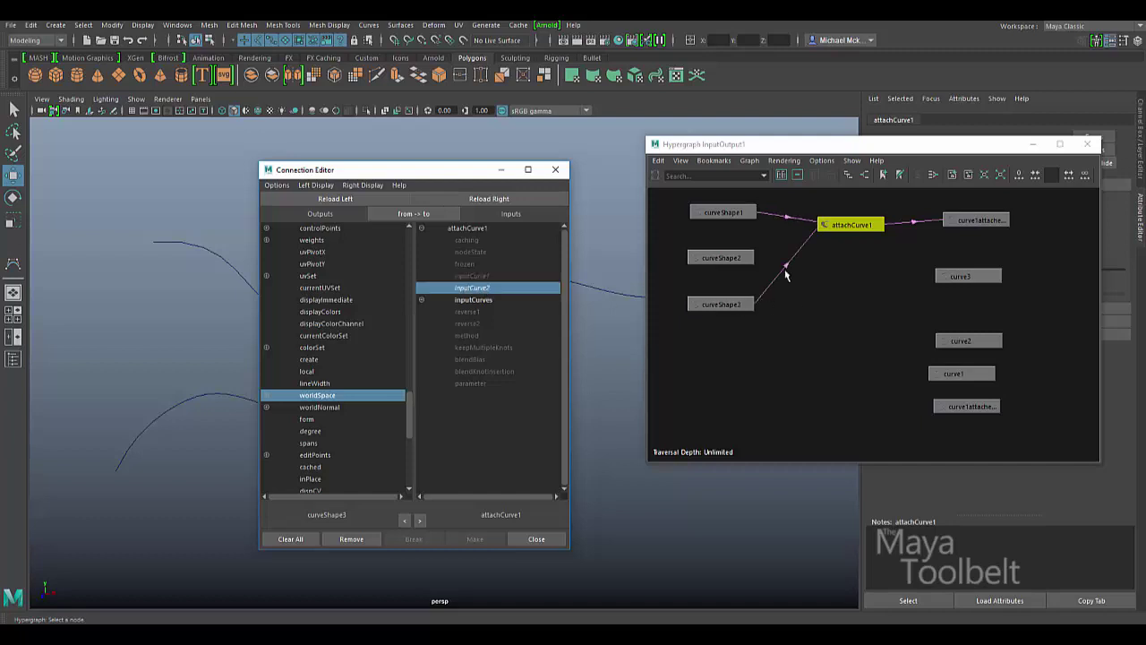
pyautogui.moveTo(785, 273)
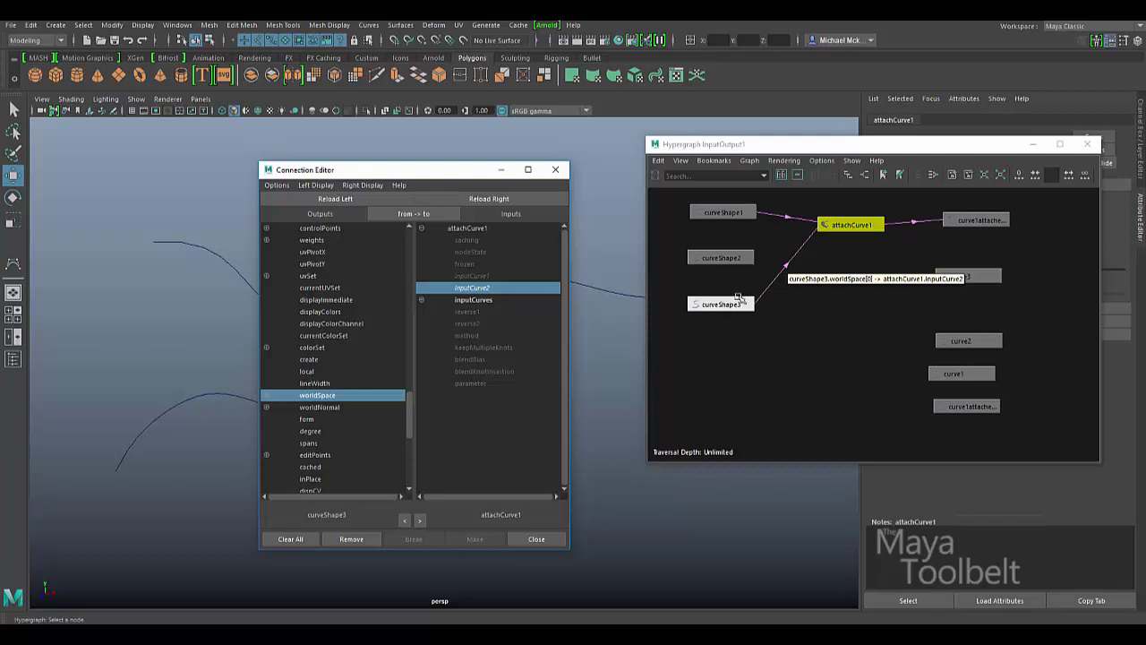
# Select the attached curve's shape node, then close the Hypergraph and the Connection Editor
pyautogui.moveTo(846, 229)
pyautogui.mouseDown()
pyautogui.moveTo(845, 243)
pyautogui.moveTo(848, 230)
pyautogui.mouseUp()
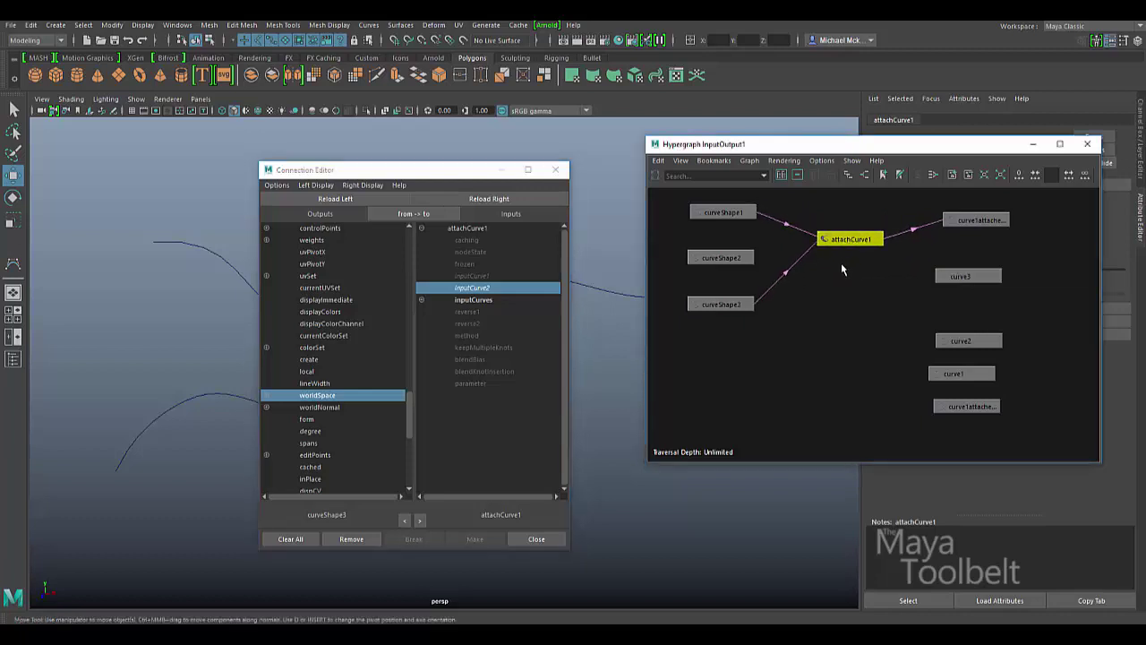
pyautogui.moveTo(985, 221); pyautogui.dragTo(988, 233)
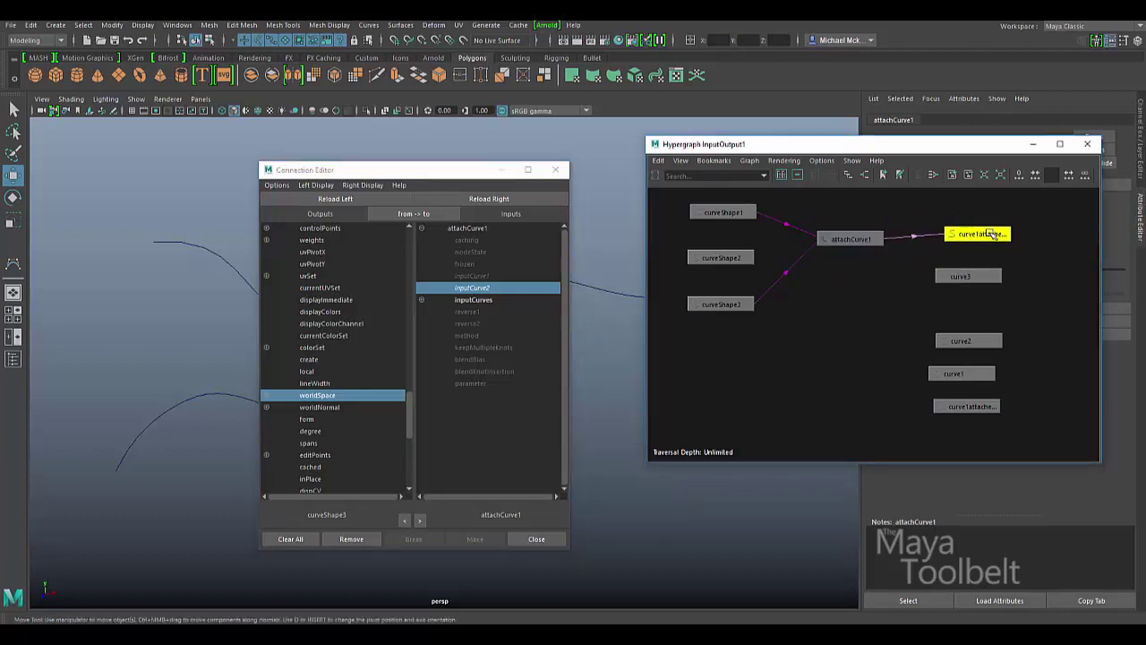
pyautogui.click(498, 174)
pyautogui.click(500, 172)
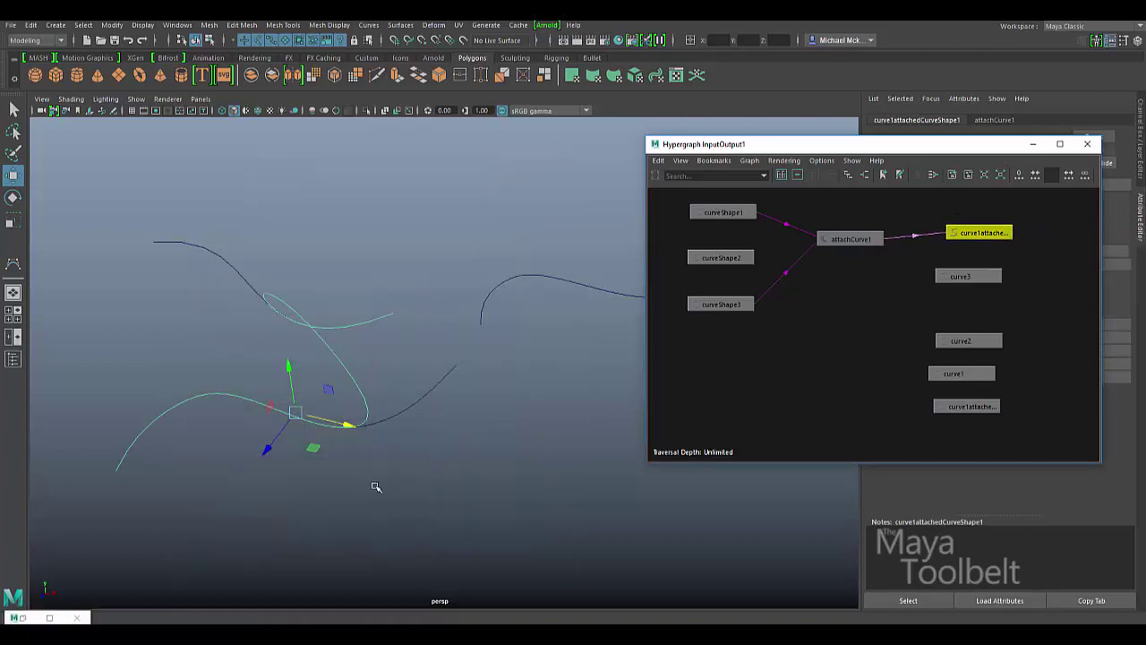
pyautogui.click(1087, 141)
pyautogui.click(32, 618)
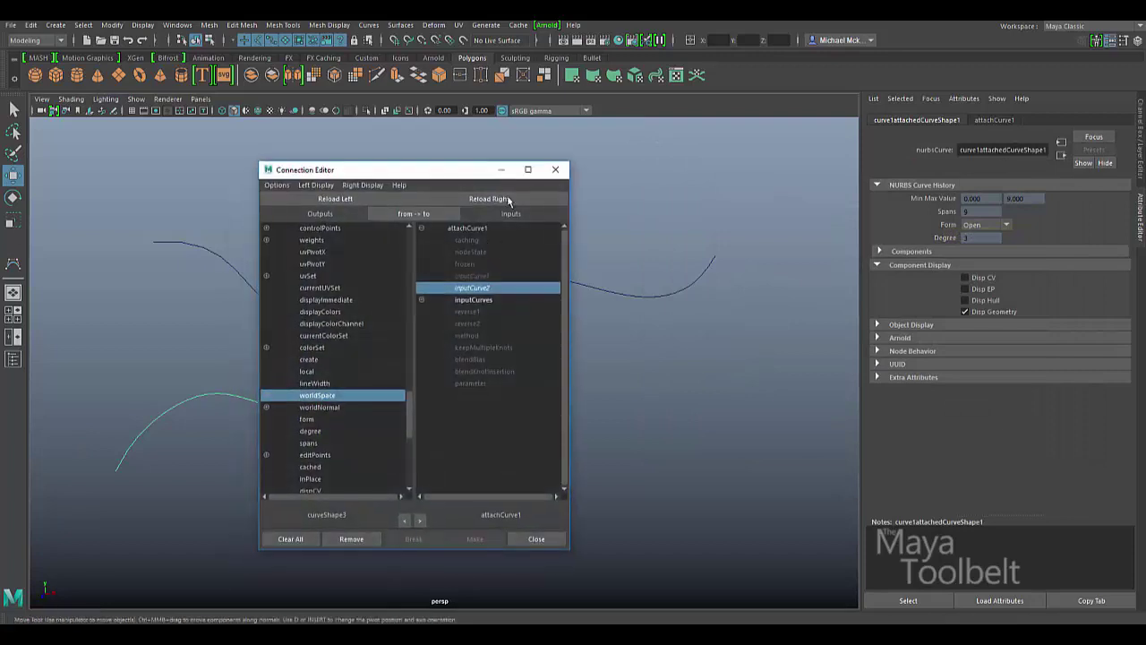
pyautogui.click(558, 170)
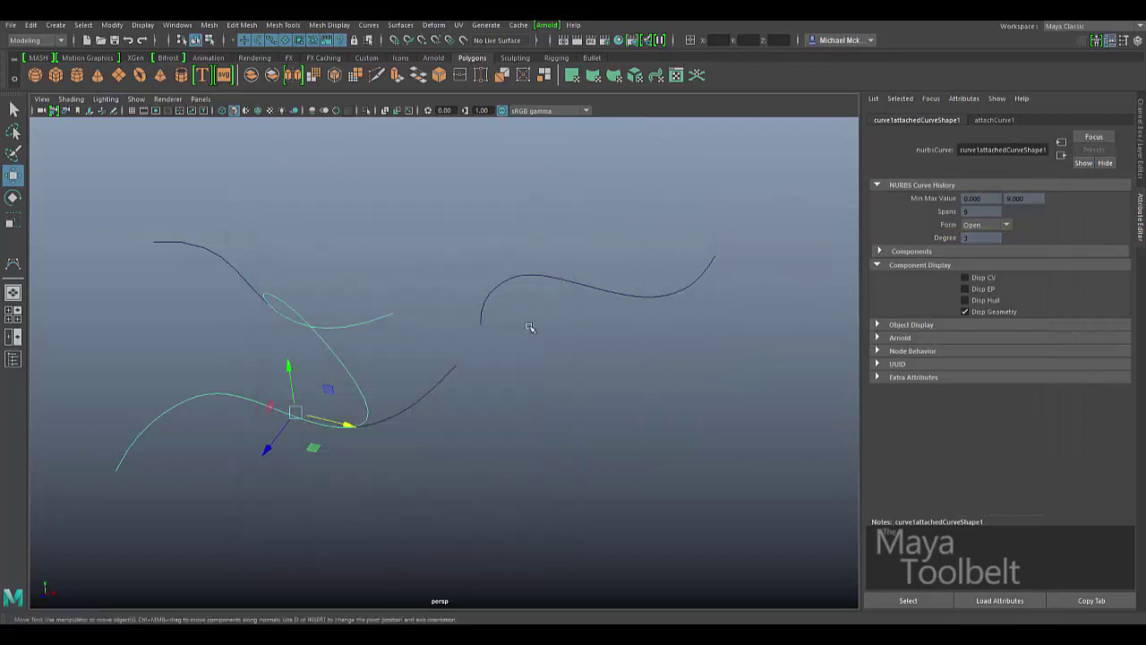
# Enable Reverse 2 in the attached curve's attachCurve1 history and inspect the joined shape
pyautogui.keyDown('alt'); pyautogui.moveTo(529, 325); pyautogui.dragTo(522, 352); pyautogui.keyUp('alt')
pyautogui.keyDown('alt'); pyautogui.moveTo(522, 353); pyautogui.dragTo(604, 336, button='right'); pyautogui.keyUp('alt')
pyautogui.keyDown('alt'); pyautogui.moveTo(604, 335); pyautogui.dragTo(567, 355); pyautogui.keyUp('alt')
pyautogui.moveTo(465, 340); pyautogui.dragTo(414, 370)
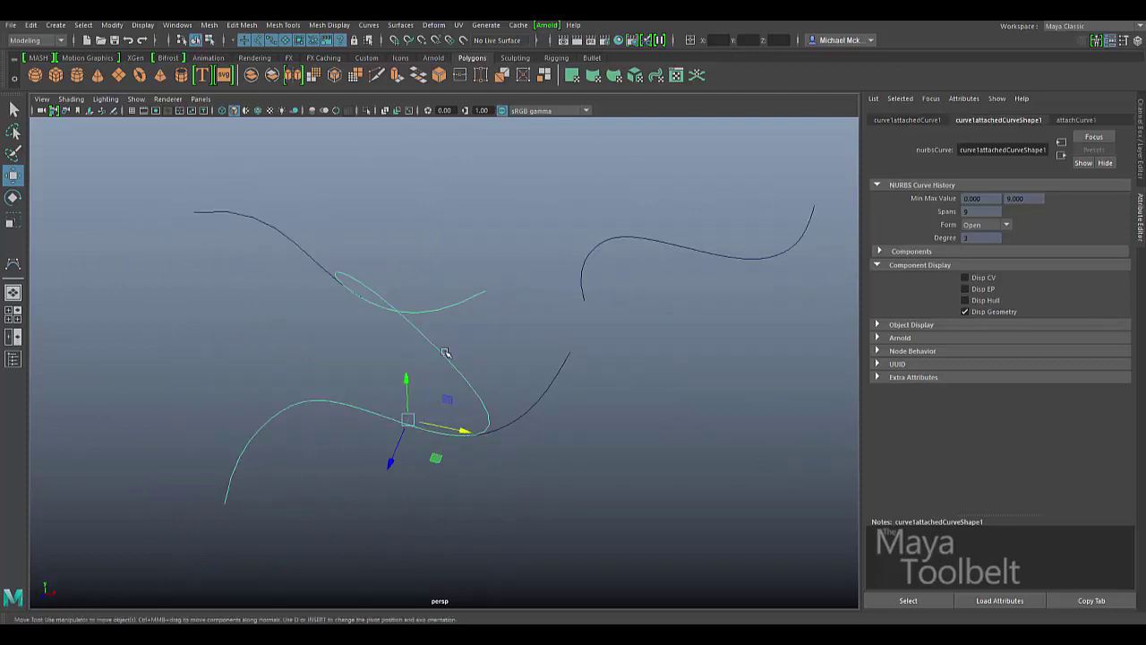
pyautogui.click(1081, 121)
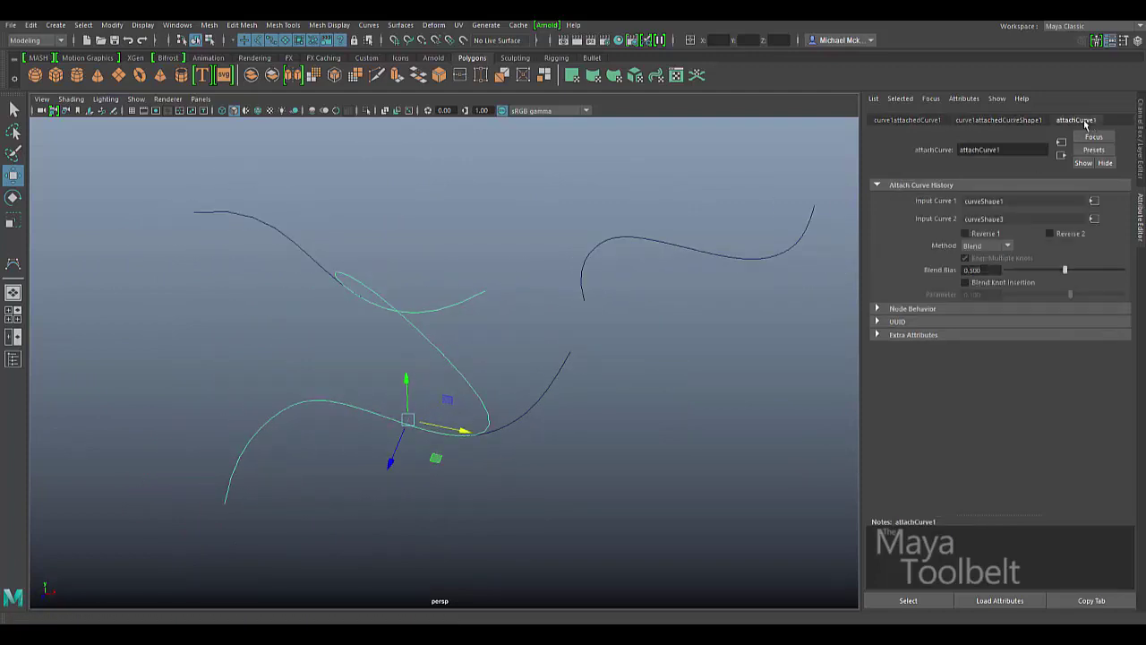
pyautogui.click(1050, 234)
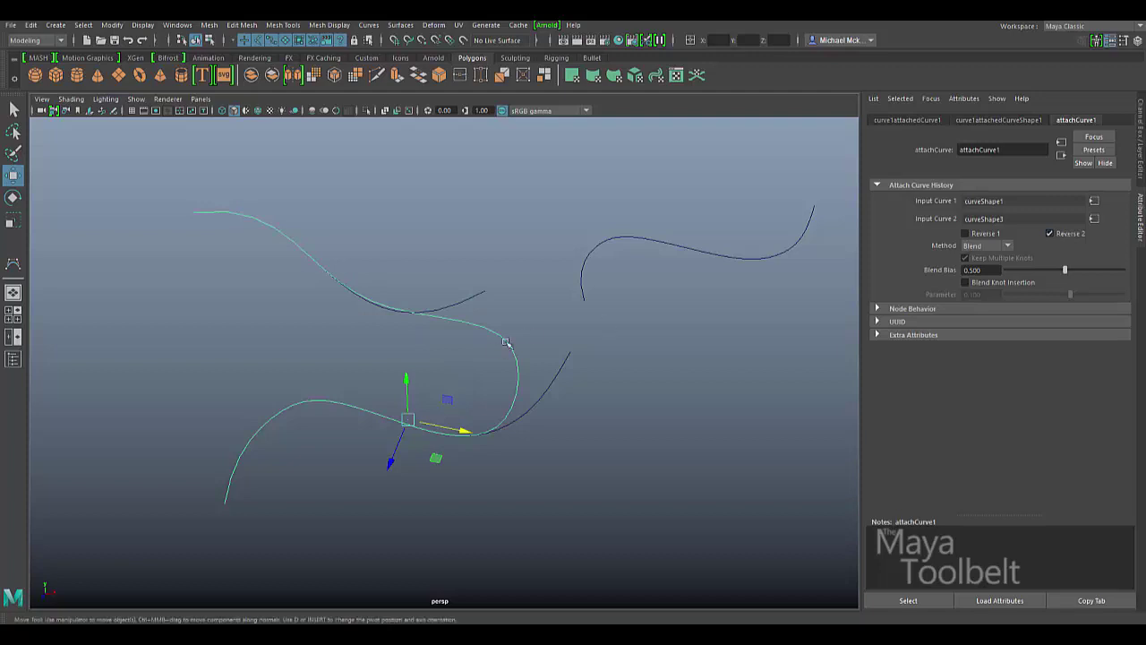
pyautogui.keyDown('alt'); pyautogui.moveTo(358, 393); pyautogui.dragTo(173, 262); pyautogui.keyUp('alt')
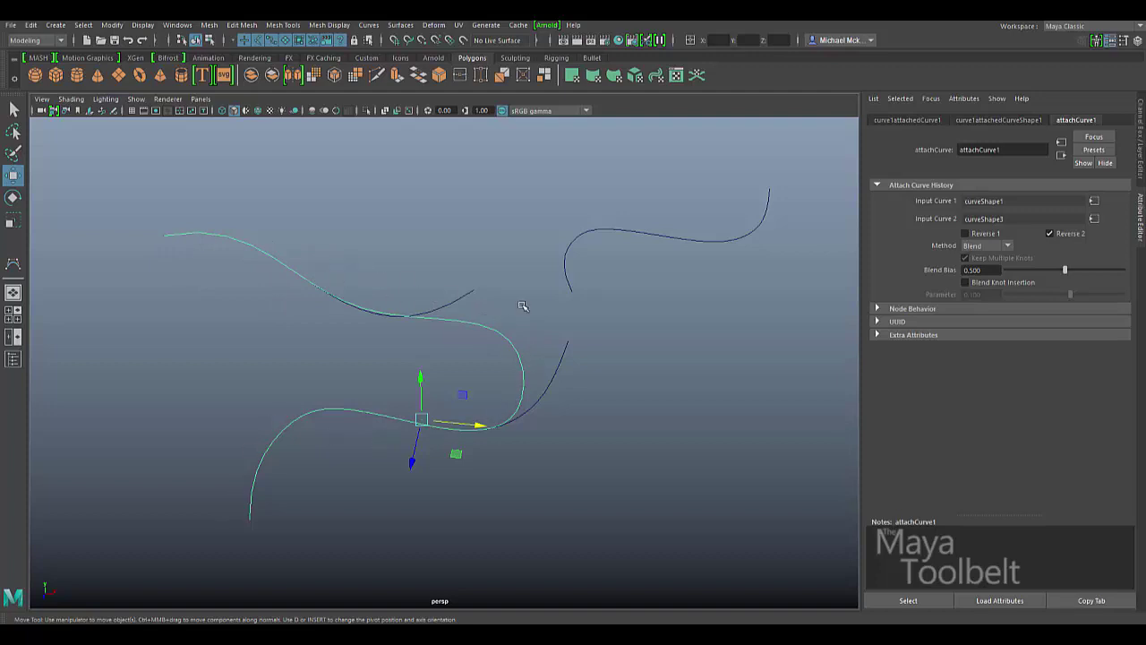
pyautogui.keyDown('alt'); pyautogui.moveTo(607, 308); pyautogui.dragTo(485, 361); pyautogui.keyUp('alt')
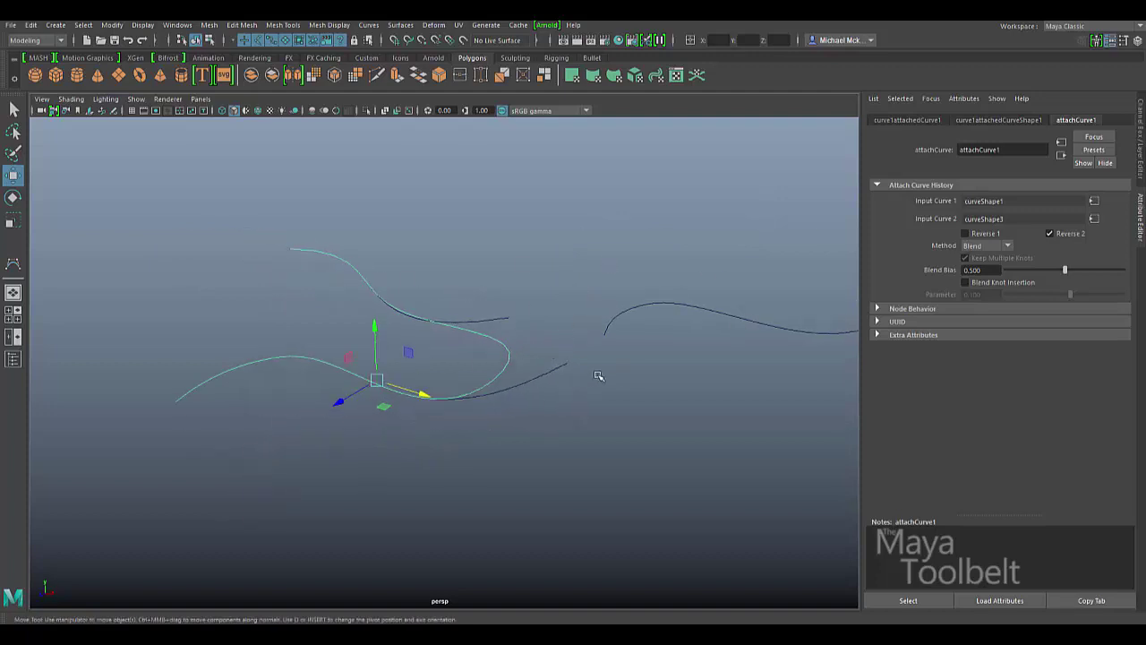
pyautogui.keyDown('alt'); pyautogui.moveTo(599, 378); pyautogui.dragTo(678, 392); pyautogui.keyUp('alt')
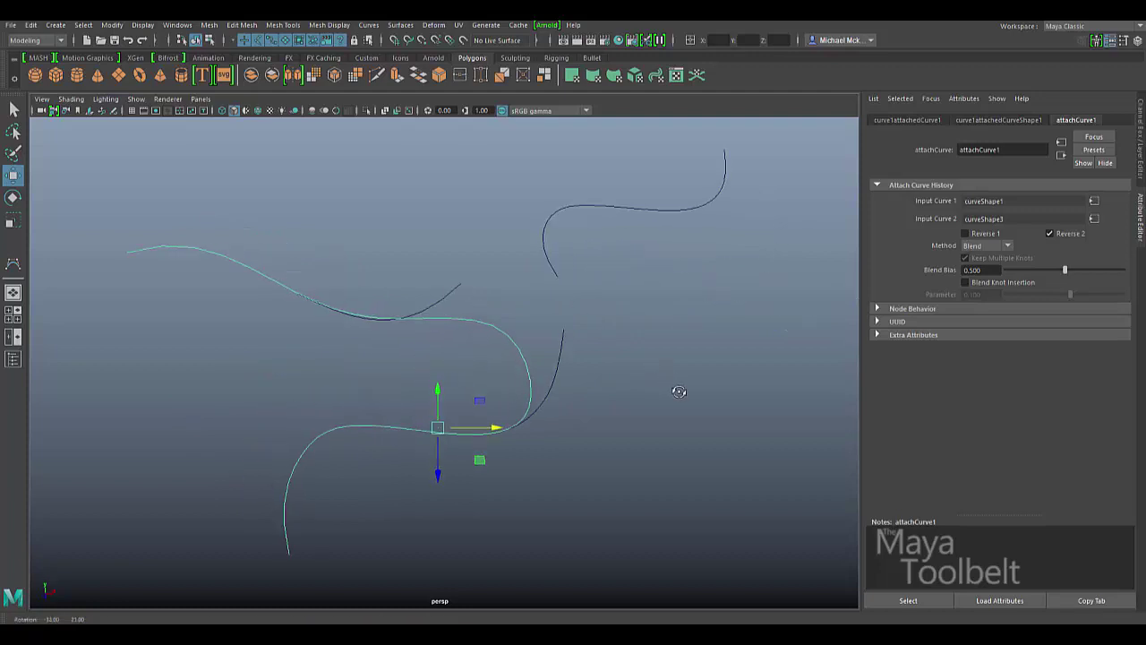
# Delete the attached curve and attach the original curves again, selecting curve3 first and curve1 second, then deselect everything
pyautogui.click(544, 379)
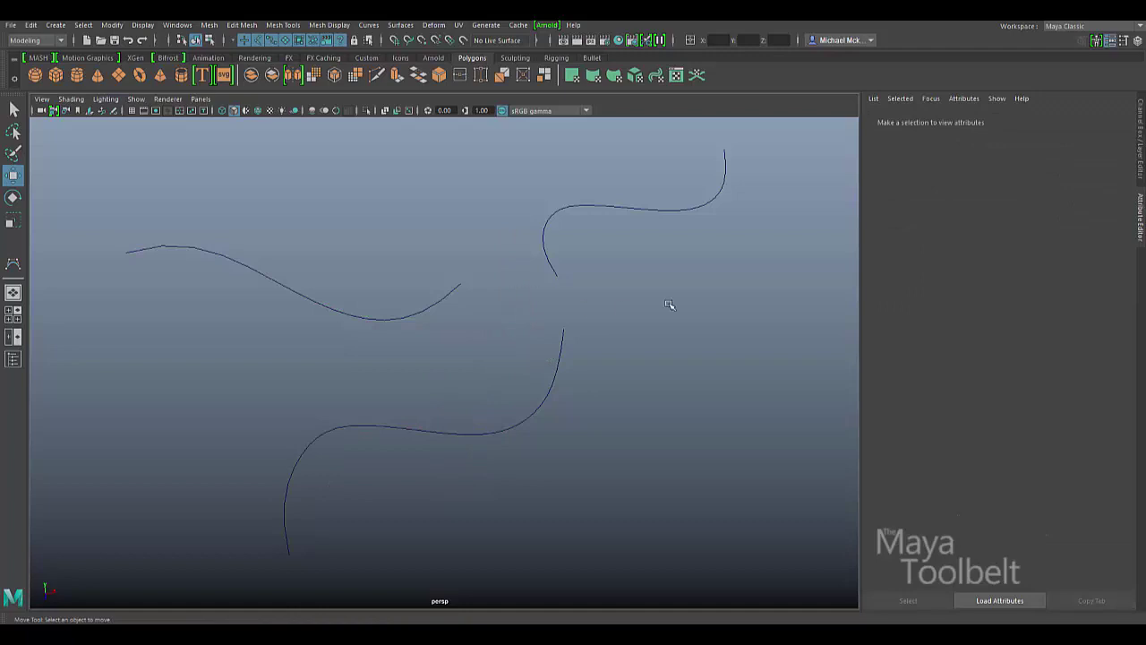
pyautogui.moveTo(396, 269); pyautogui.dragTo(578, 347)
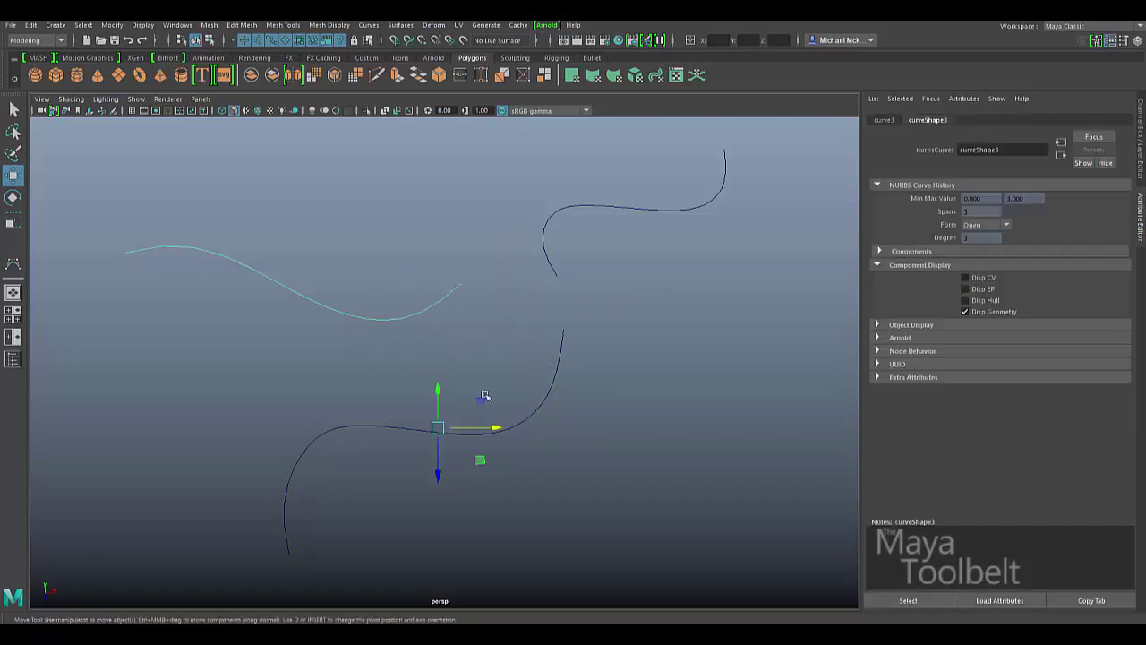
pyautogui.click(368, 24)
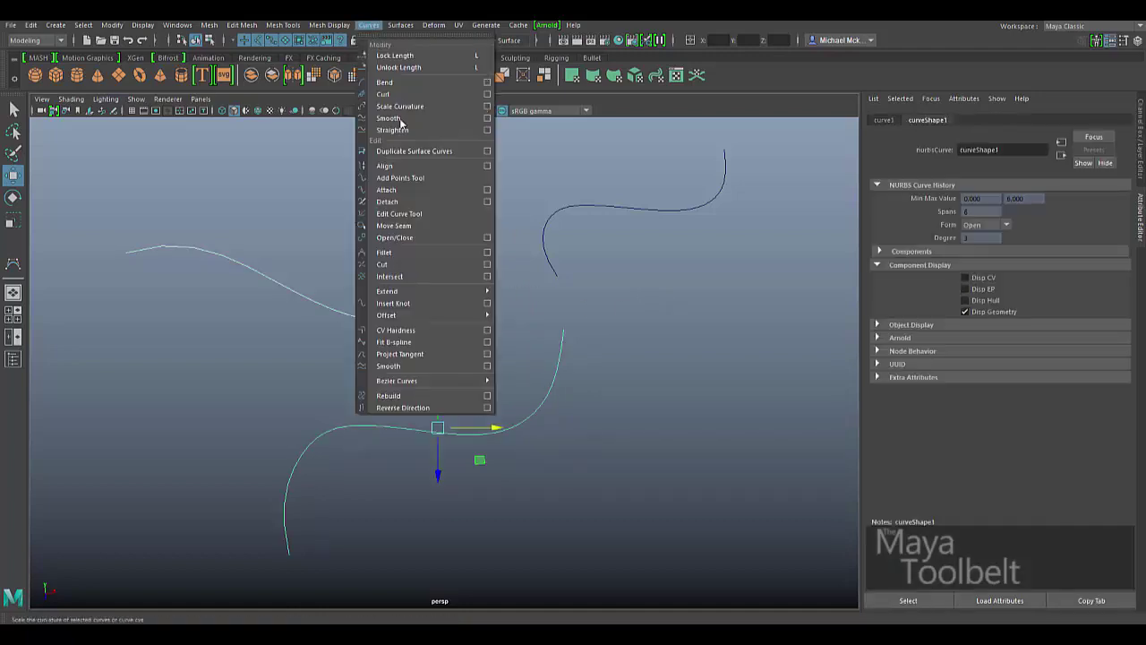
pyautogui.click(385, 190)
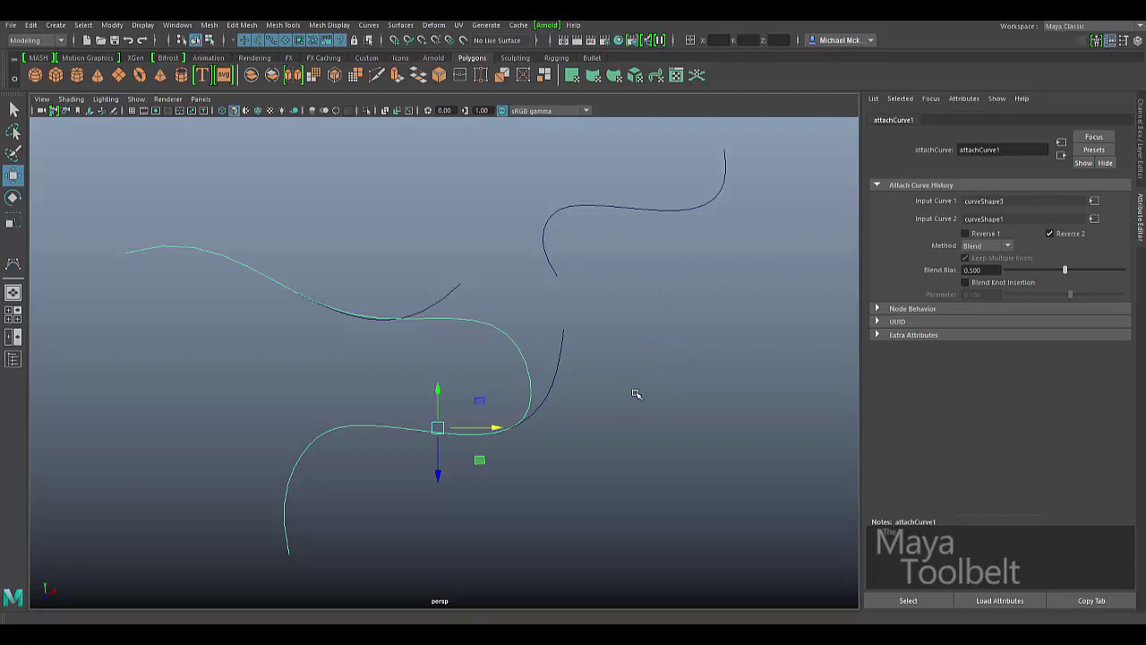
pyautogui.keyDown('alt'); pyautogui.moveTo(635, 394); pyautogui.dragTo(627, 417); pyautogui.keyUp('alt')
pyautogui.keyDown('alt'); pyautogui.moveTo(695, 388); pyautogui.dragTo(596, 393); pyautogui.keyUp('alt')
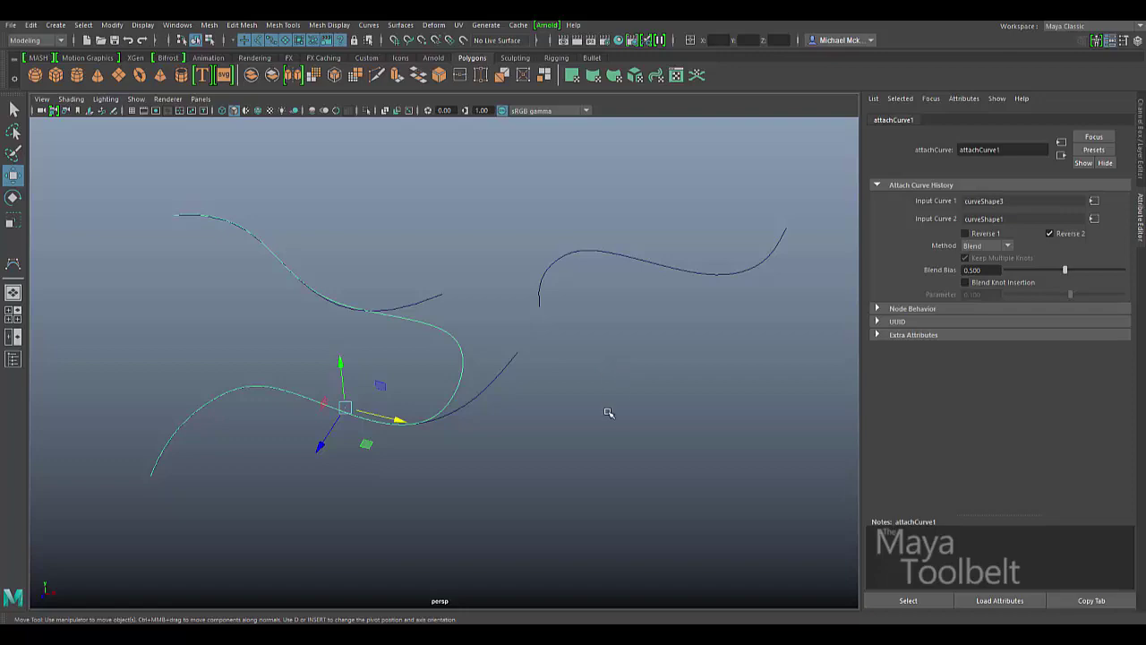
pyautogui.moveTo(608, 410); pyautogui.dragTo(559, 399)
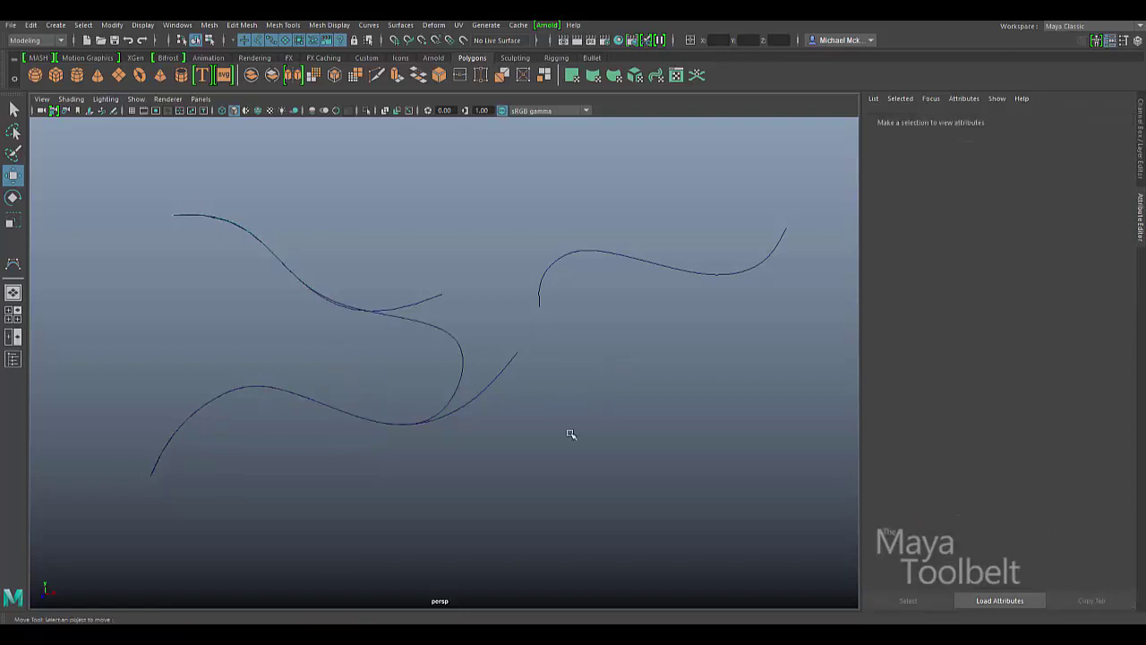